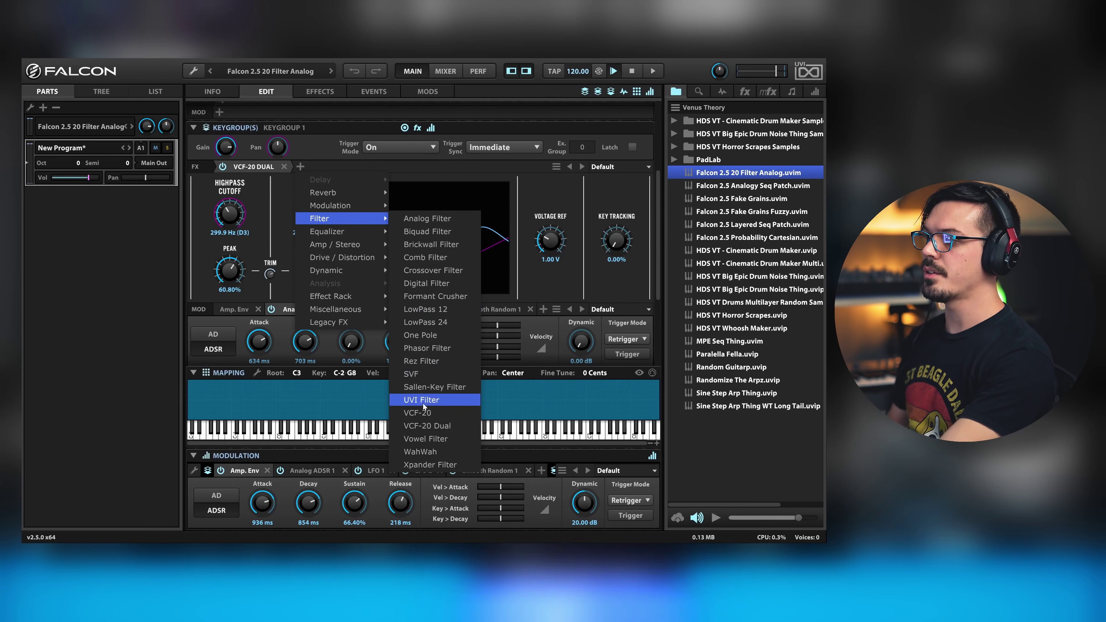
Try adding a VCF-20 filter after the VCF-20 Dual in the keygroup effects, and remove it again.
click(427, 414)
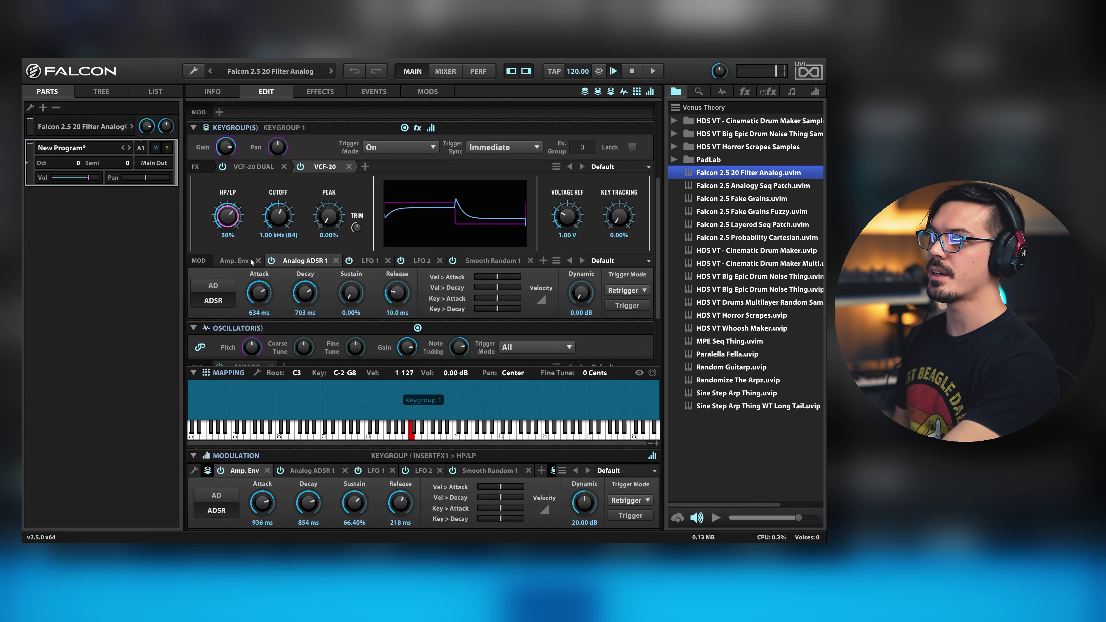
click(349, 167)
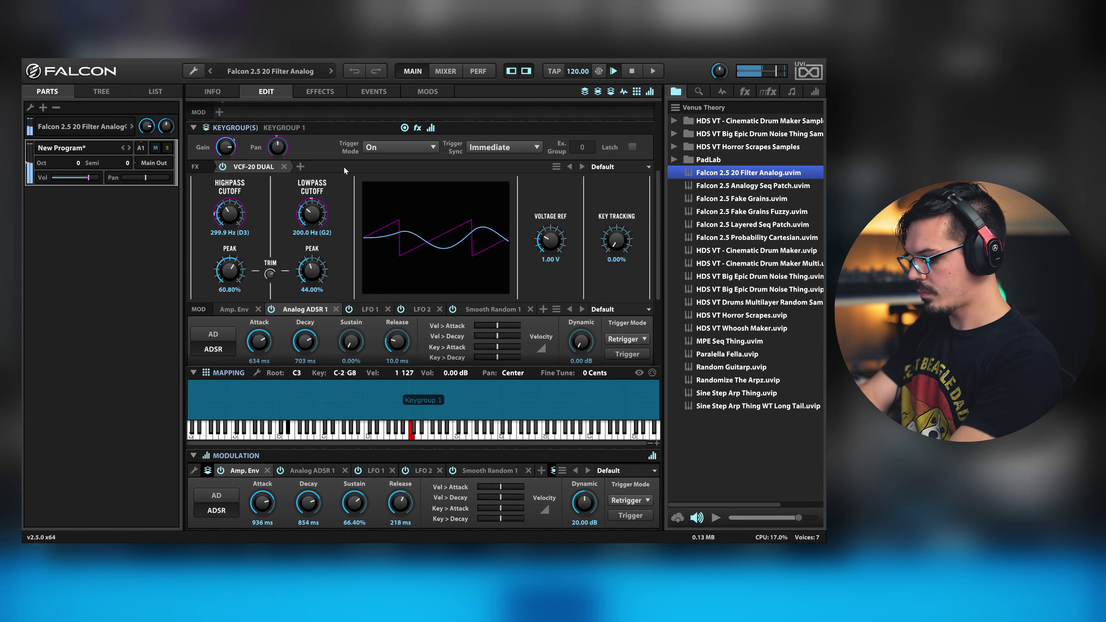
Review the settings of LFO 2, LFO 1 and Smooth Random 1, and the modulation sources assigned to the oscillator pitch.
scroll(405, 178, down, 3)
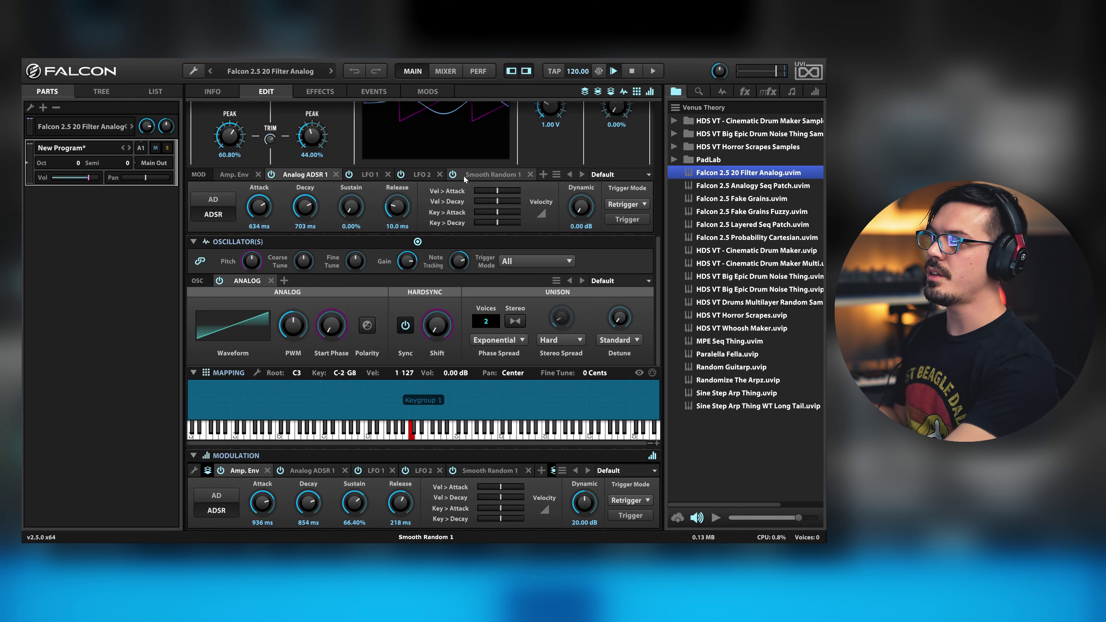
click(423, 174)
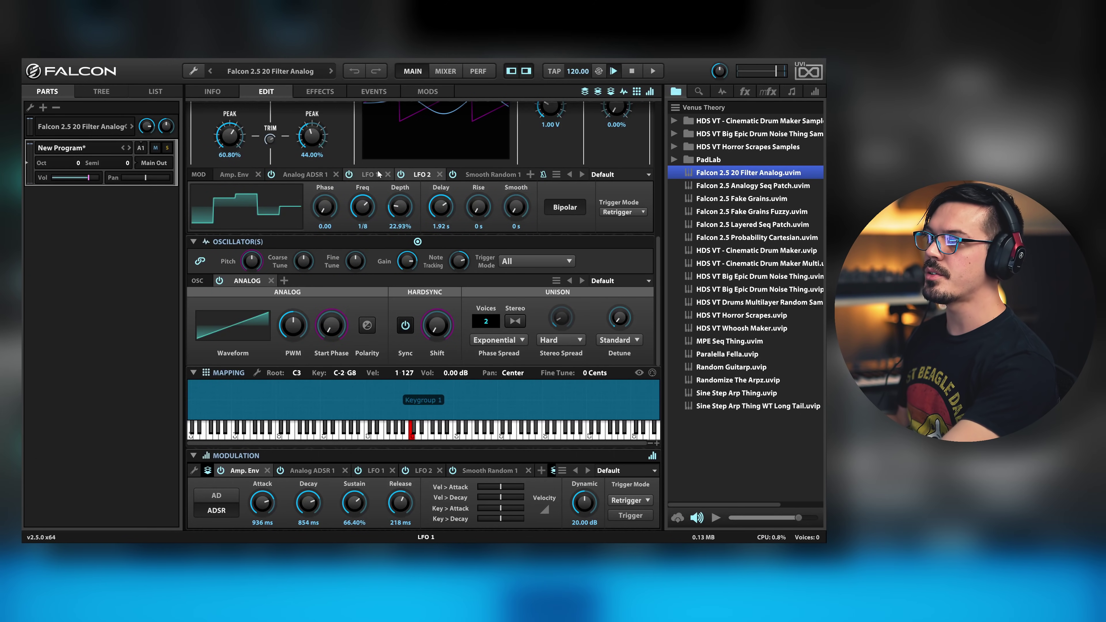
click(368, 174)
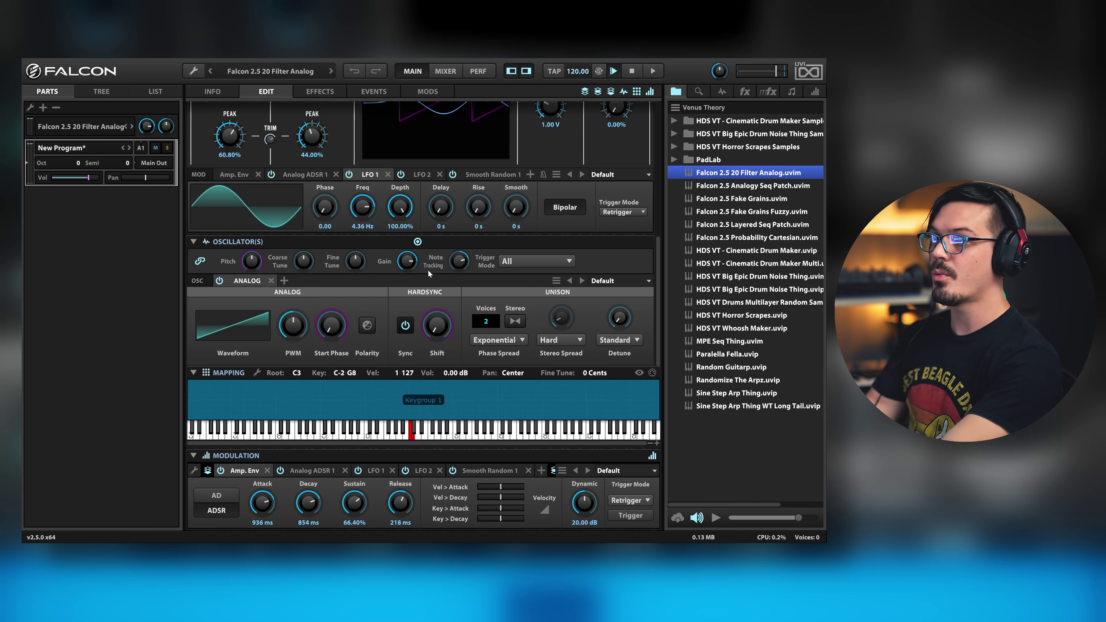
click(470, 177)
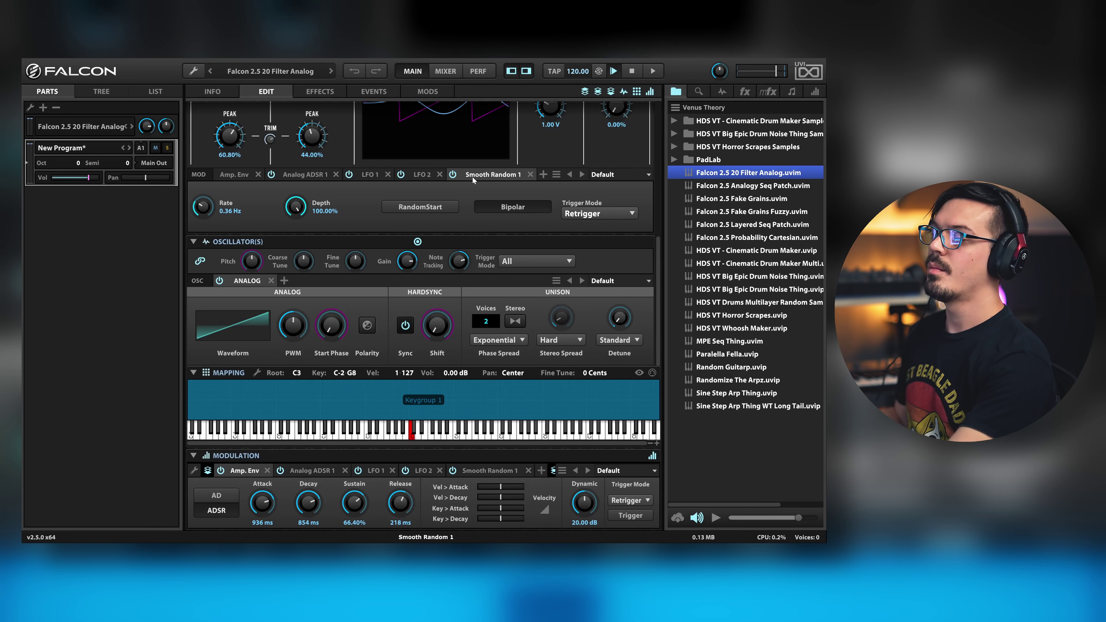
right_click(251, 260)
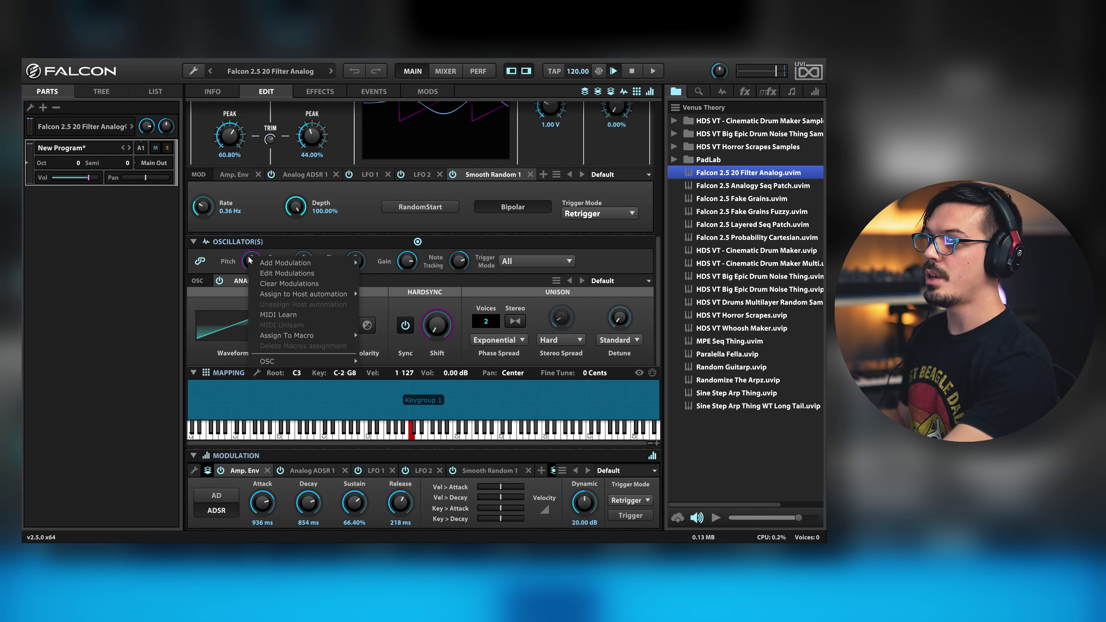
click(275, 273)
mouse_move(229, 321)
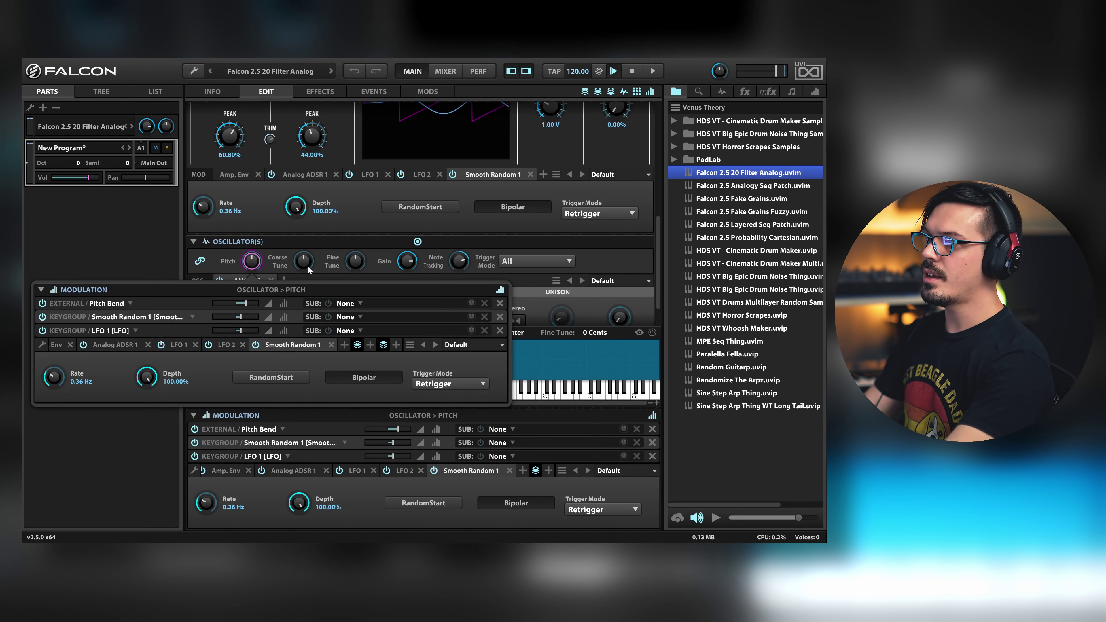
Bypass the VCF-20 Dual filter to audition the unfiltered oscillator, switching Smooth Random 1 off and on again.
scroll(347, 227, up, 3)
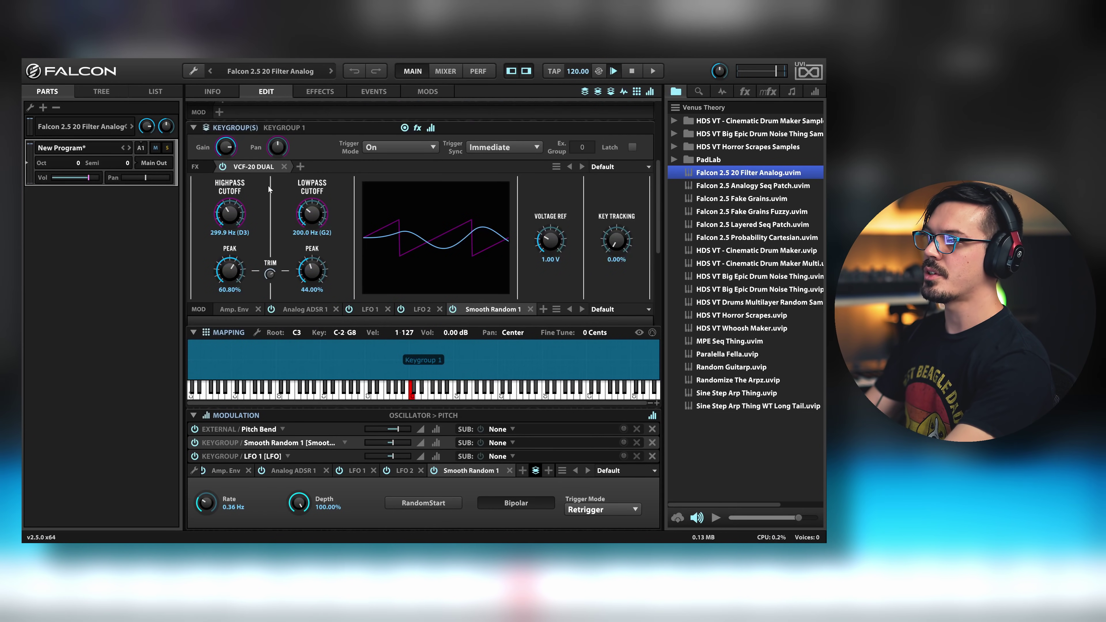
click(223, 166)
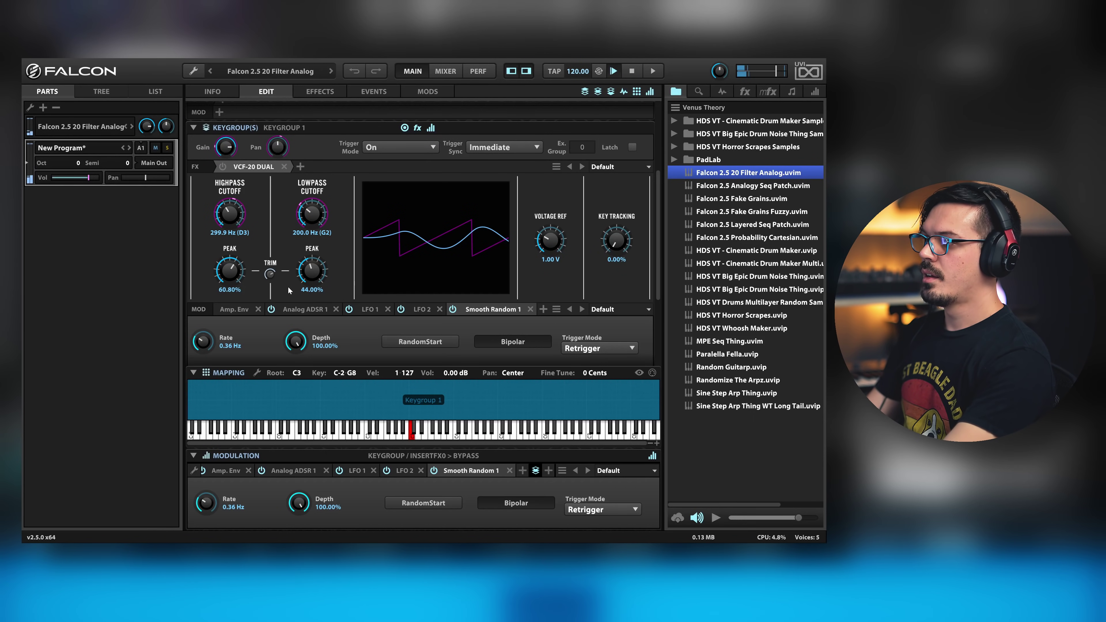
click(450, 310)
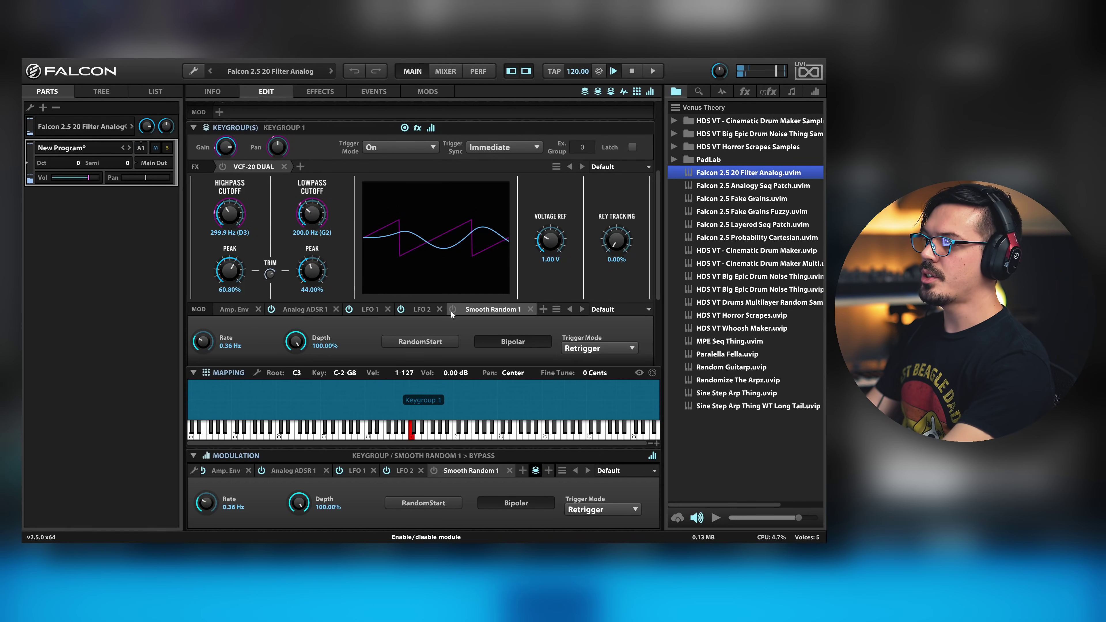
click(452, 309)
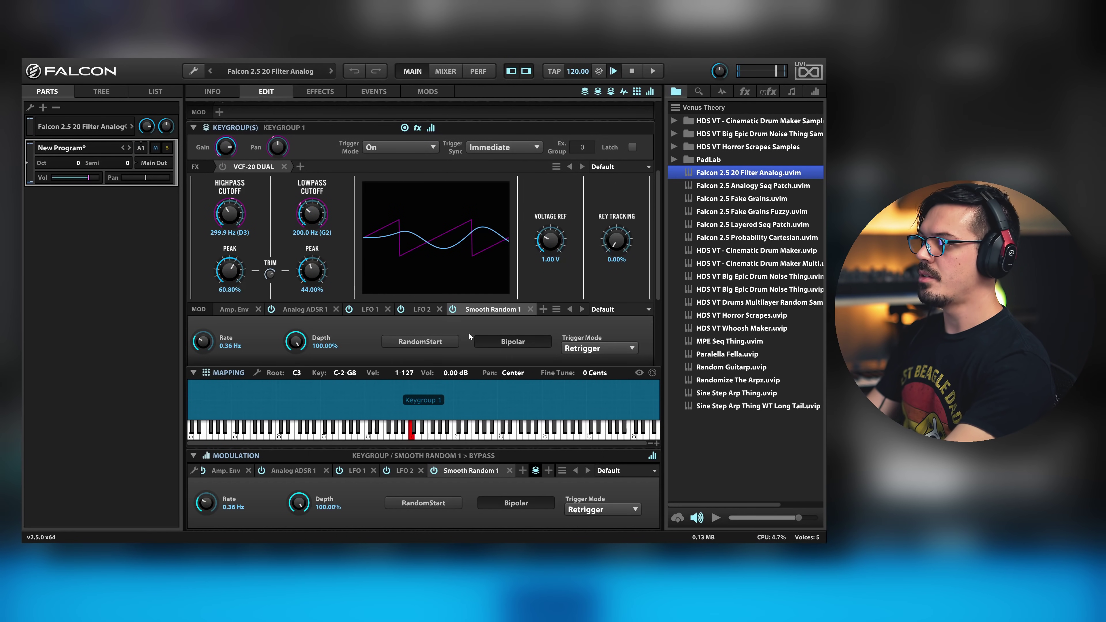
Add the Random source as a modulation of the Analog oscillator's start phase.
drag(658, 291, 638, 370)
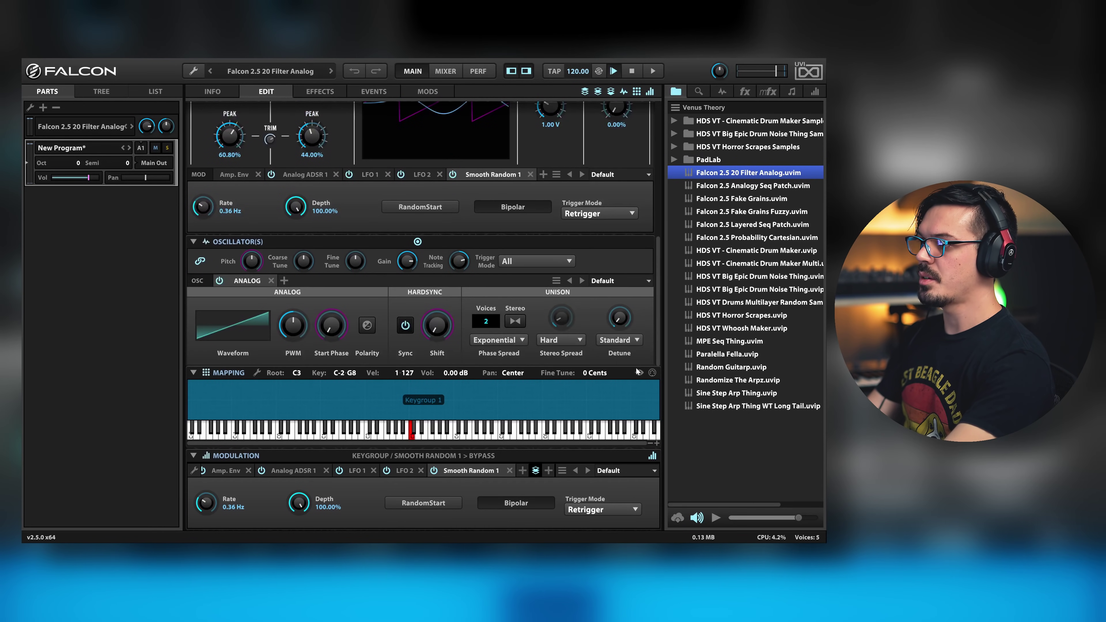
right_click(331, 324)
mouse_move(366, 217)
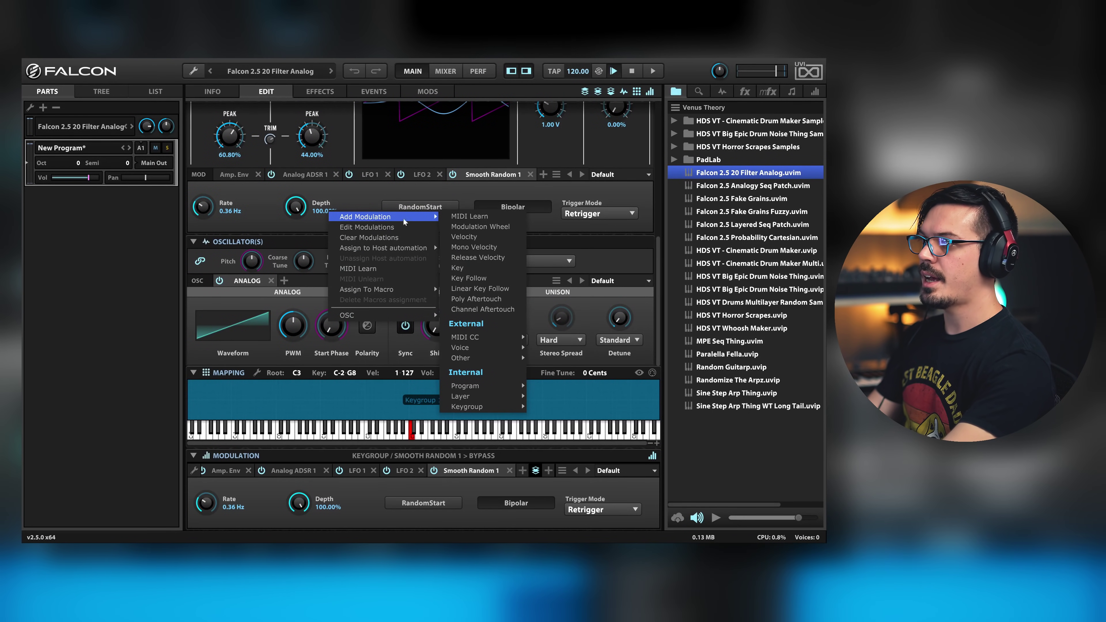
mouse_move(470, 358)
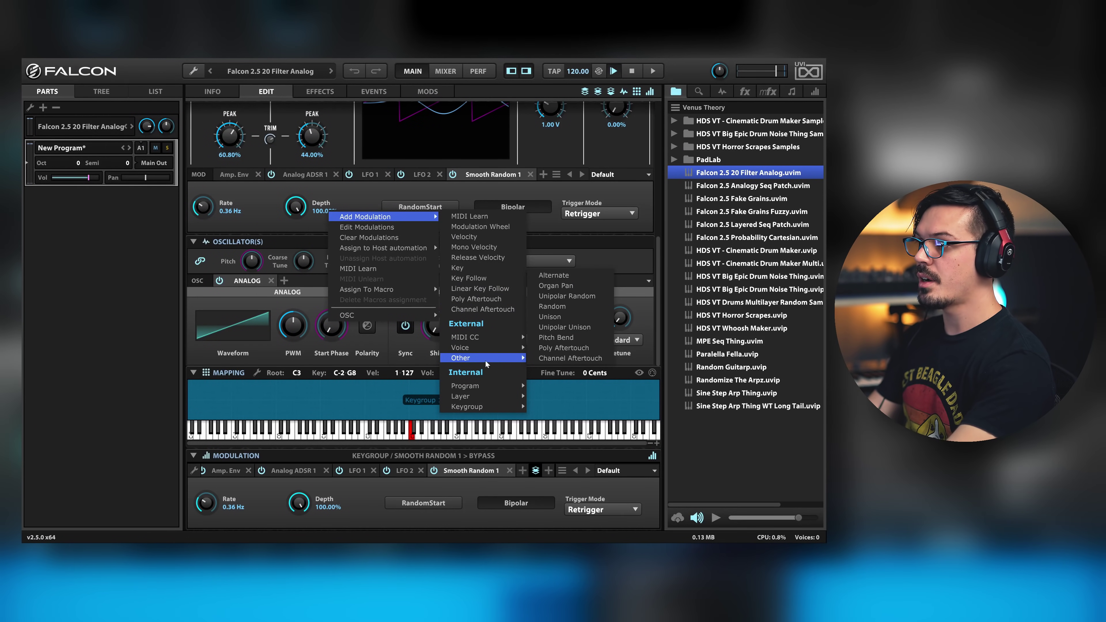
click(556, 307)
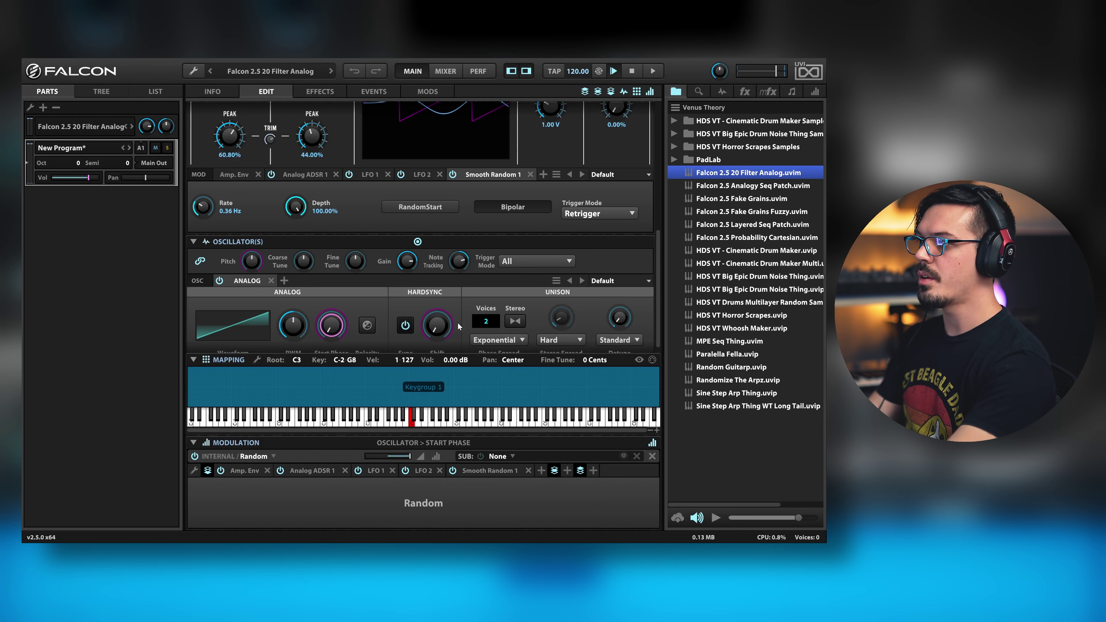
mouse_move(450, 332)
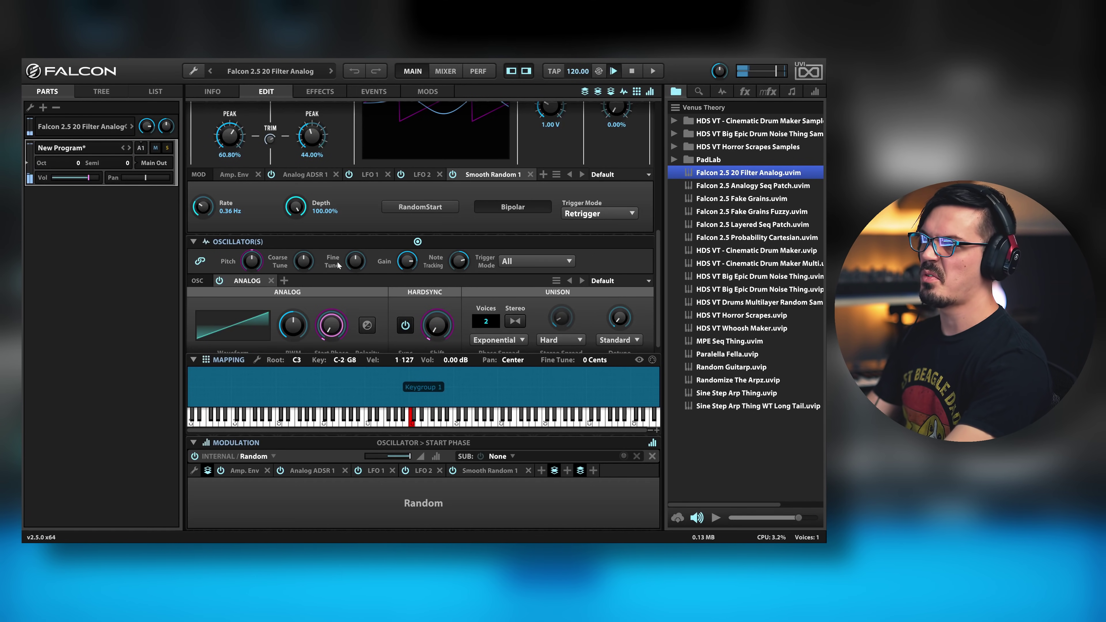
Re-enable the VCF-20 Dual filter and show the modulation assigned to its lowpass cutoff.
scroll(332, 236, up, 5)
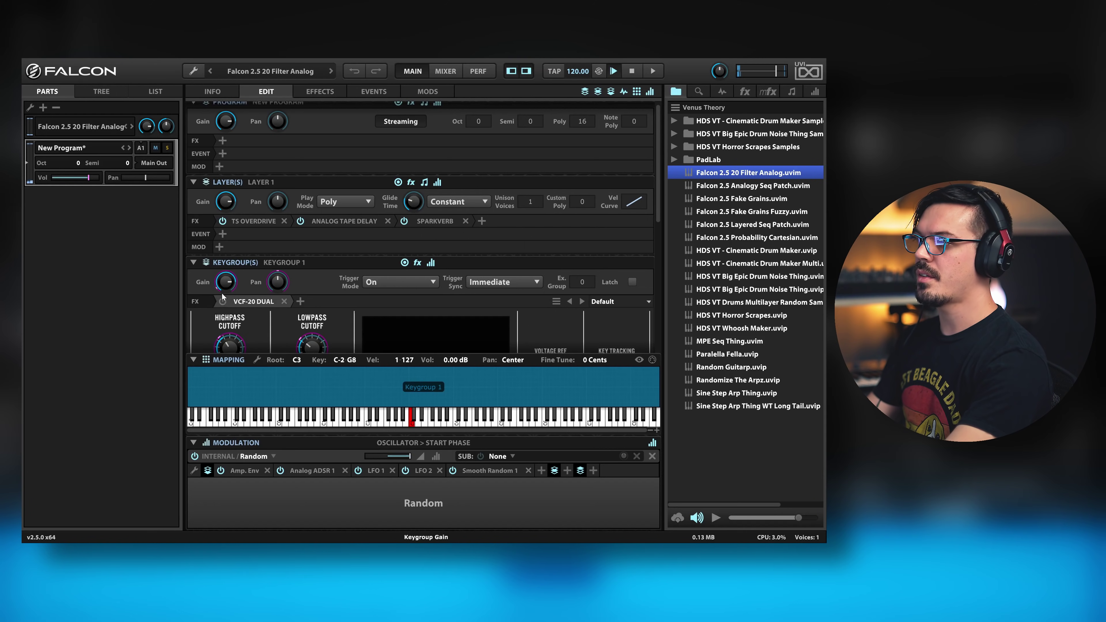
click(223, 301)
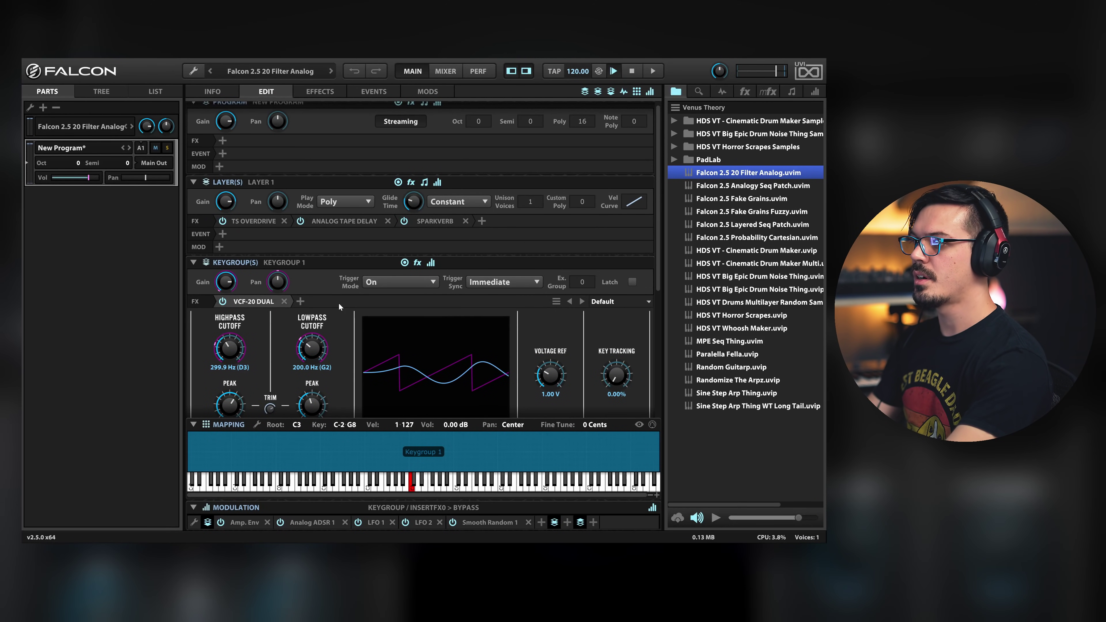
click(314, 348)
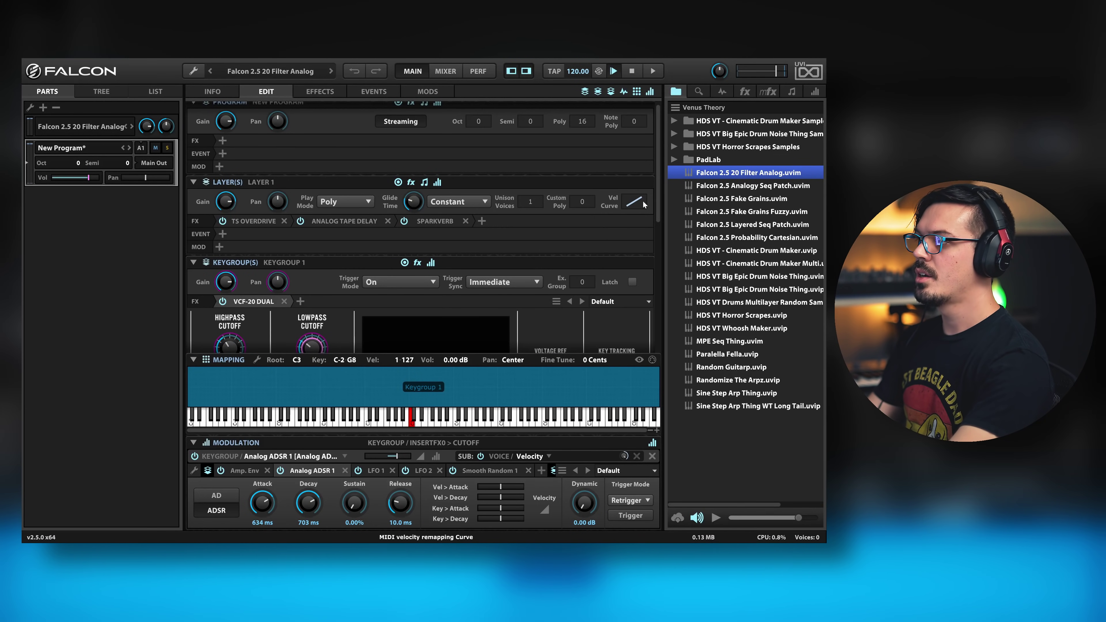
Raise the VCF-20 Dual's lowpass peak to about 84.89% and its highpass peak to about 75.73%.
drag(656, 211, 648, 275)
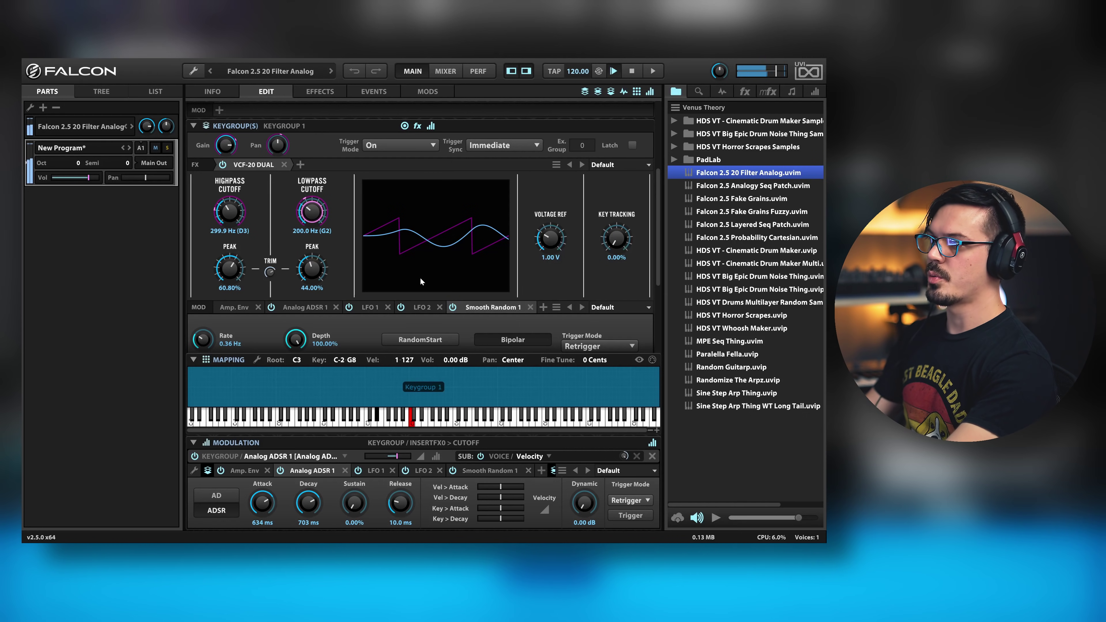
drag(320, 274, 318, 245)
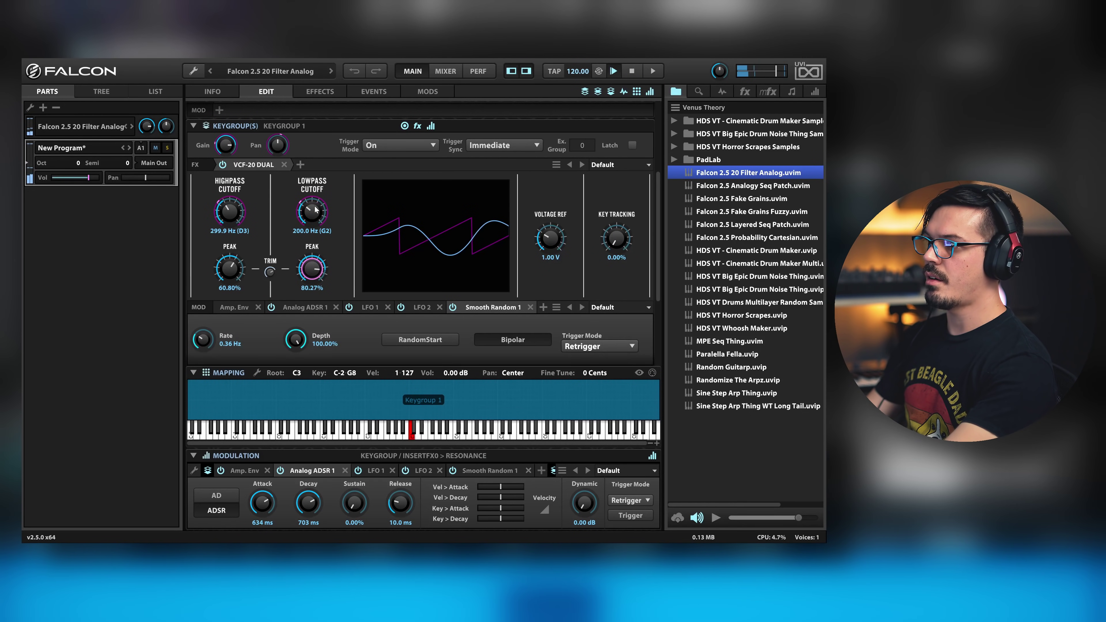
drag(228, 273, 233, 249)
click(270, 271)
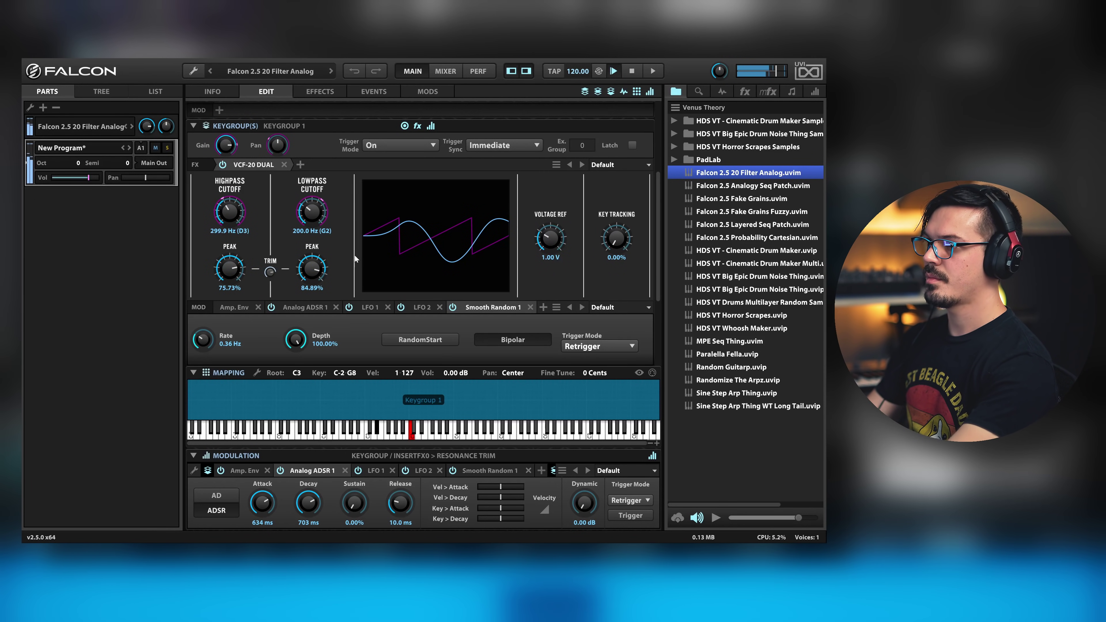
mouse_move(270, 271)
Try the VCF-20 Dual's voltage reference at 500 mV and about 2.29 V, lower the peak trim, and set key tracking to about 48.89%.
drag(548, 246, 548, 290)
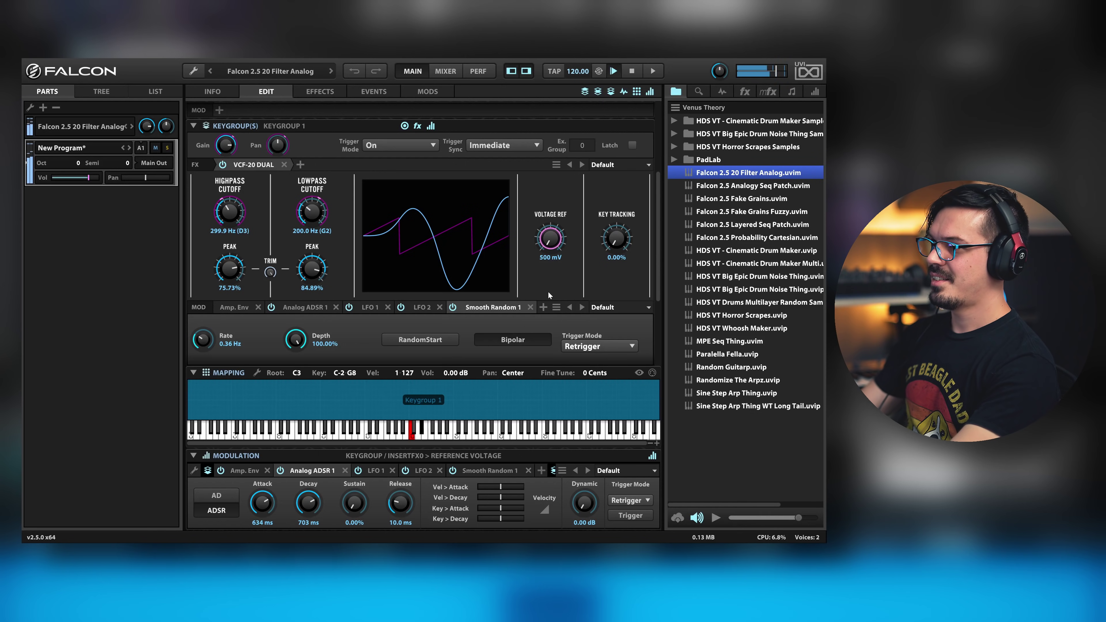
drag(546, 258, 554, 125)
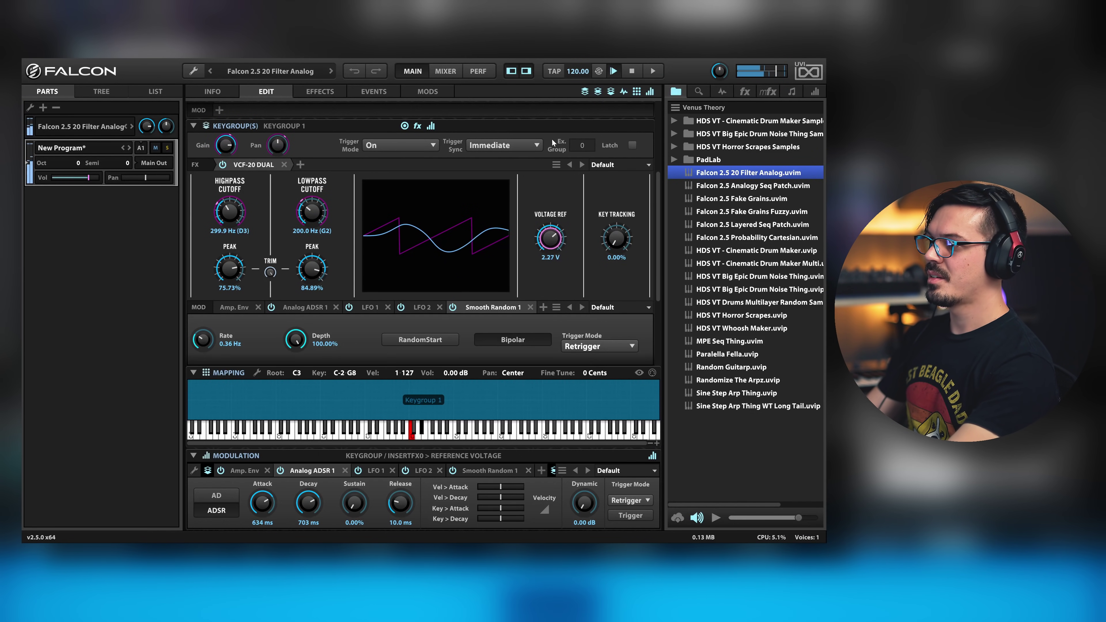
drag(275, 274, 277, 322)
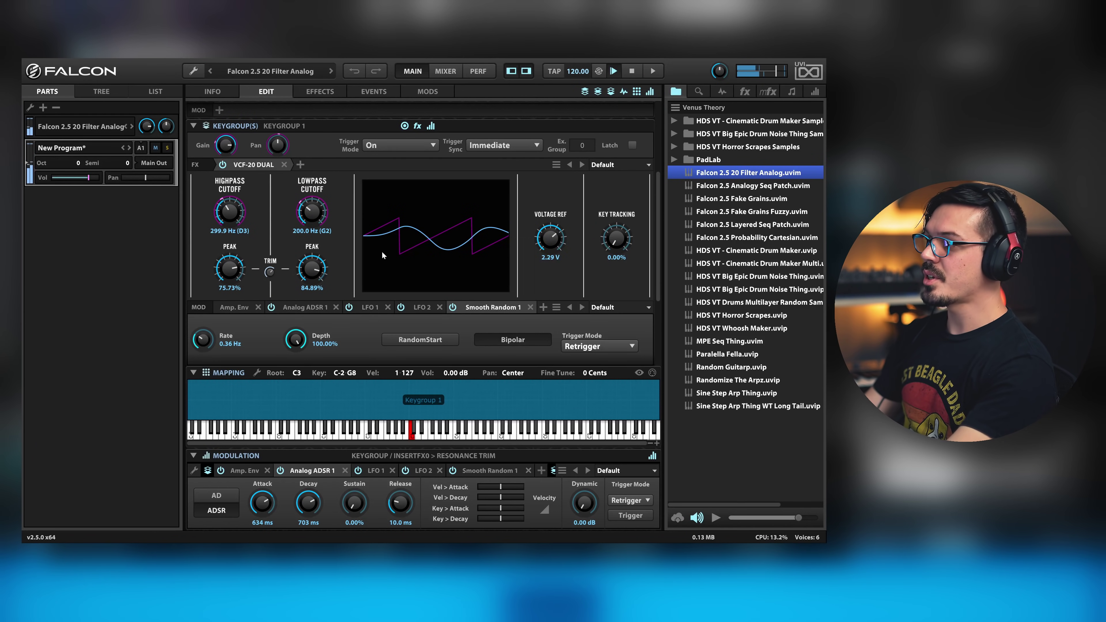
drag(623, 252, 607, 193)
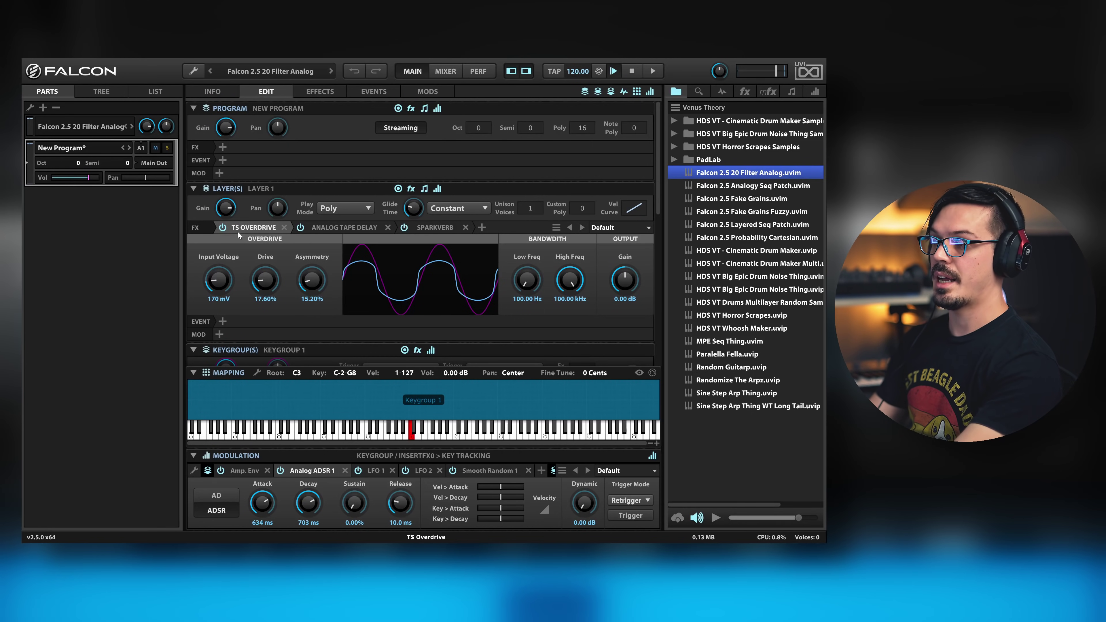
Bypass the layer's TS Overdrive effect.
click(223, 228)
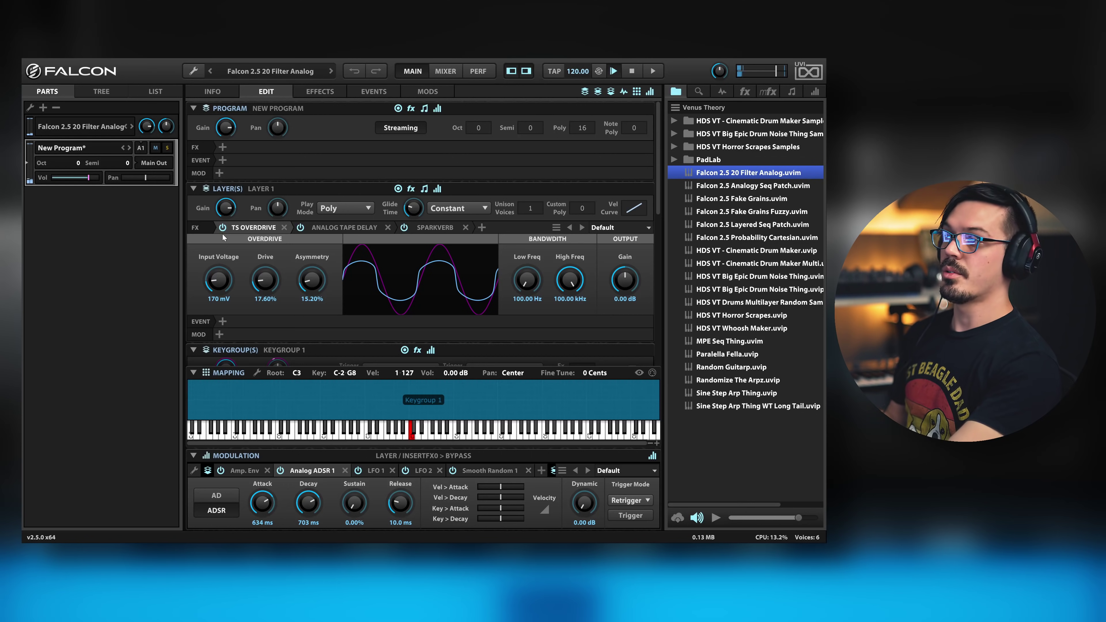
click(223, 227)
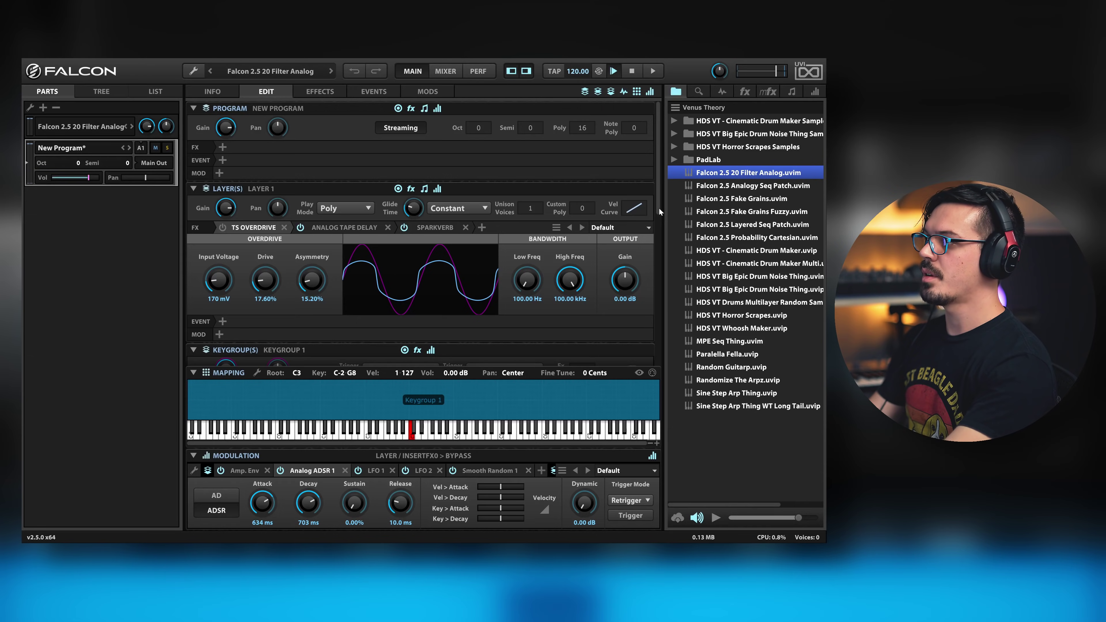
Set the VCF-20 Dual's peak trim to about 84% and its voltage reference to about 708 mV.
scroll(659, 209, down, 5)
drag(551, 246, 550, 231)
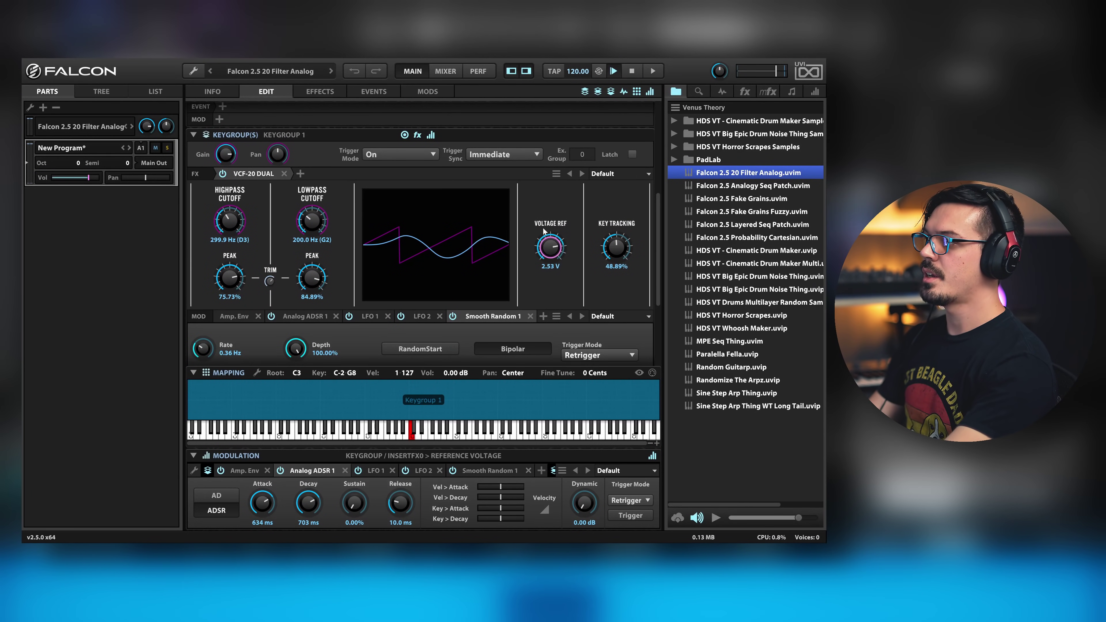
click(270, 281)
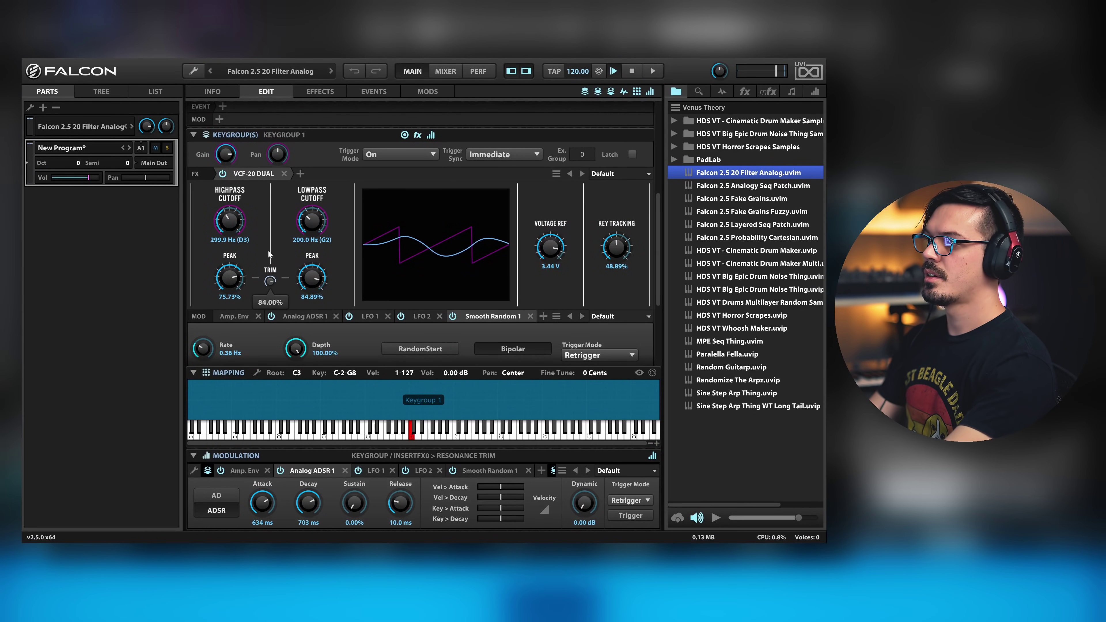
drag(546, 254, 553, 359)
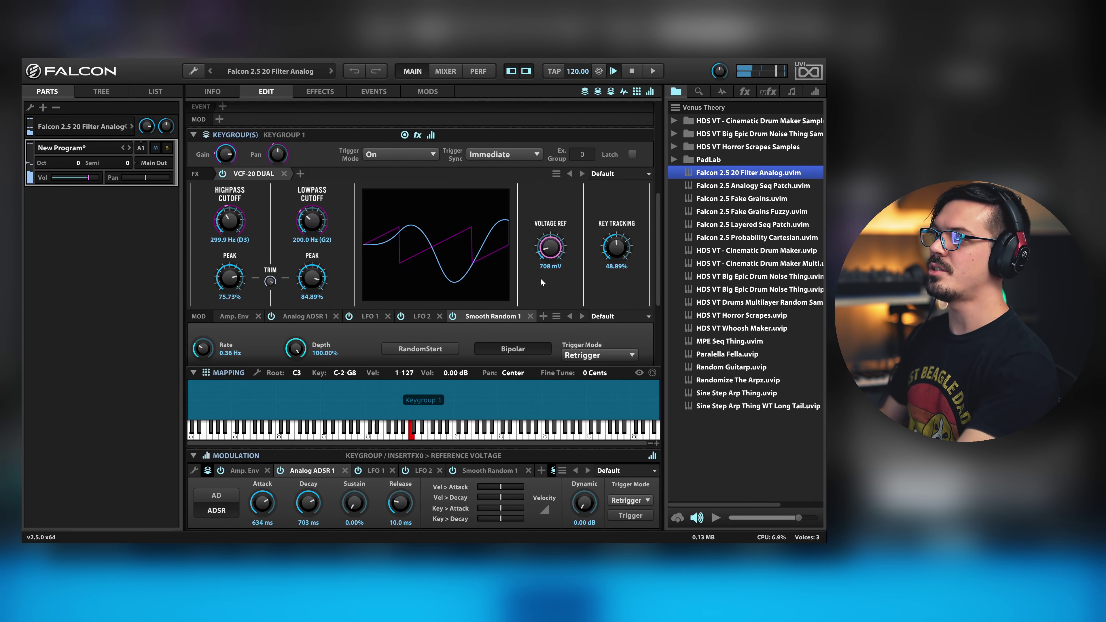
Add a Multi LFO modulator to the keygroup.
scroll(475, 196, down, 3)
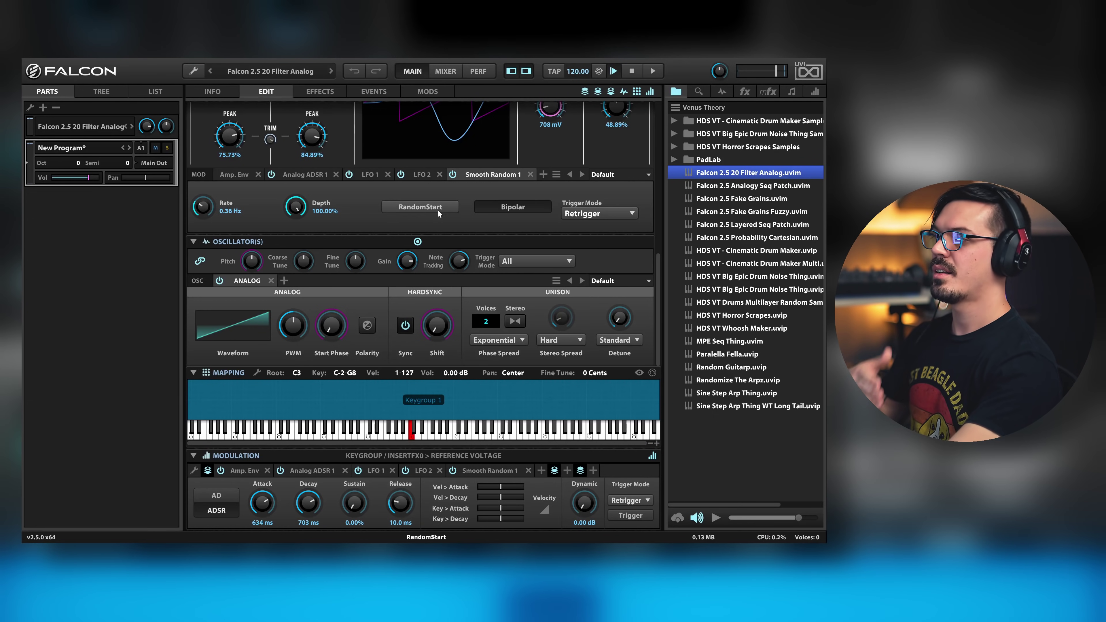
click(544, 175)
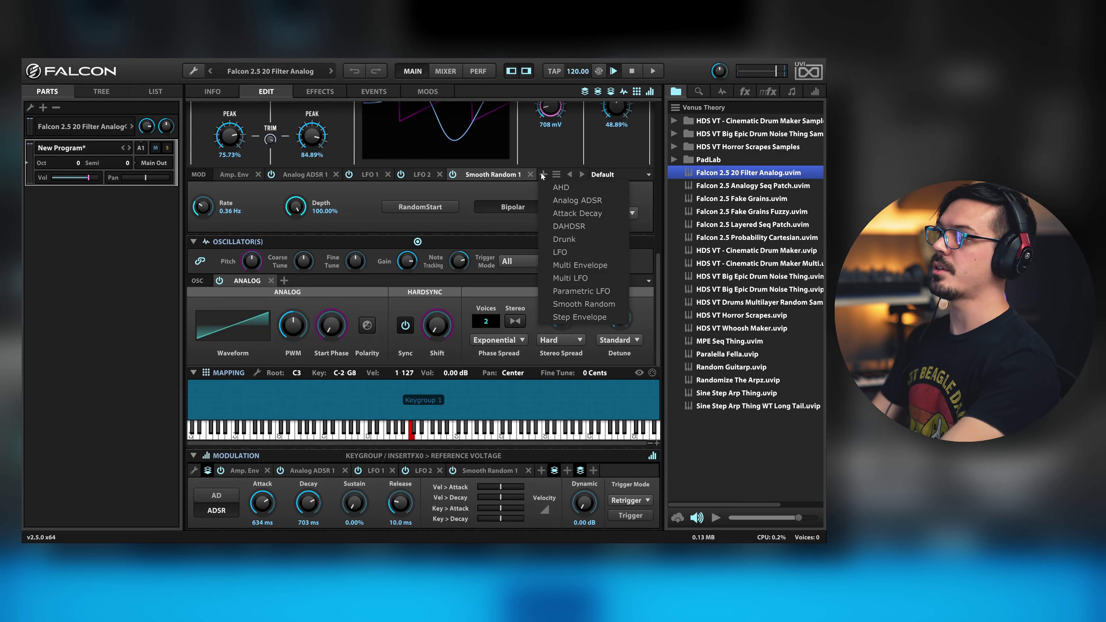
click(565, 279)
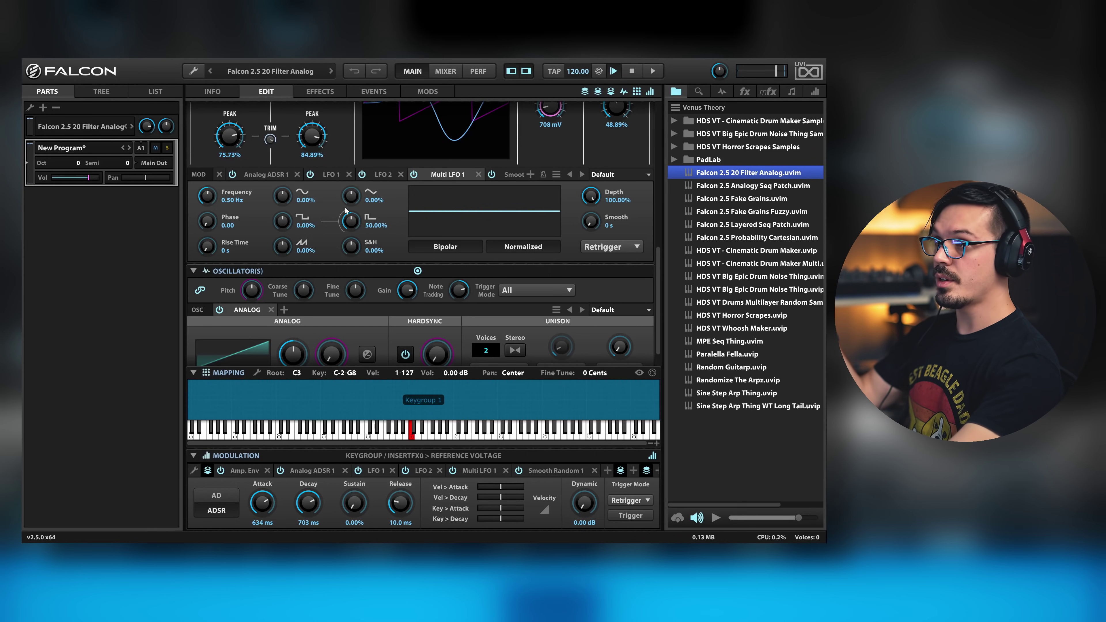
Set the Multi LFO's triangle depth to 100%, sine to about 44%, square to about 44% and pulse width to about 63%.
drag(350, 202, 353, 109)
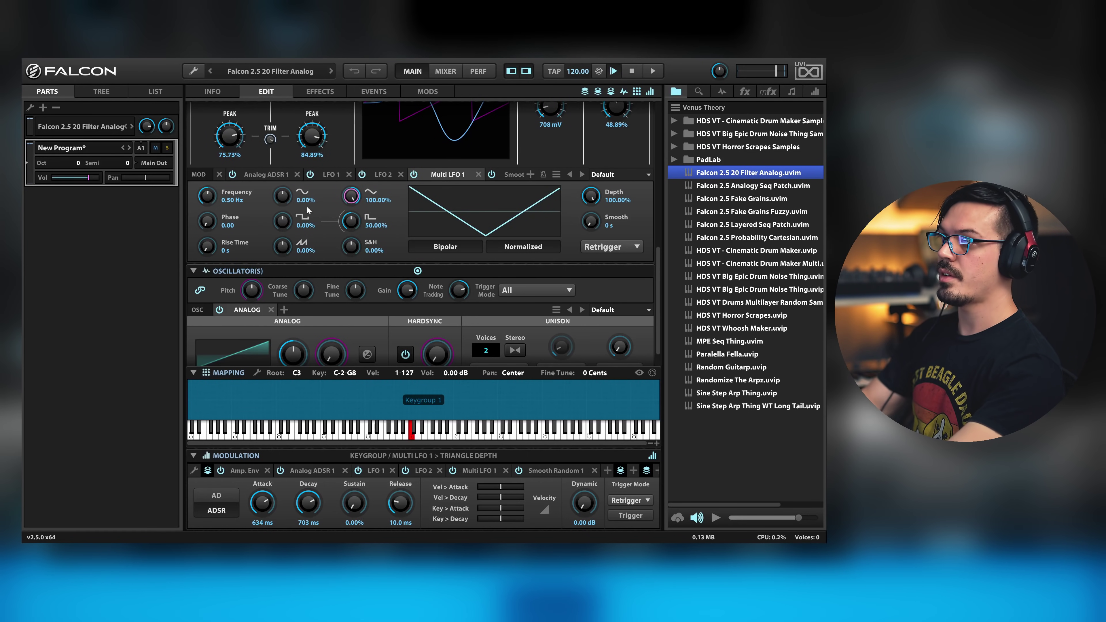
click(282, 196)
drag(283, 197, 283, 186)
click(280, 221)
drag(349, 222, 349, 211)
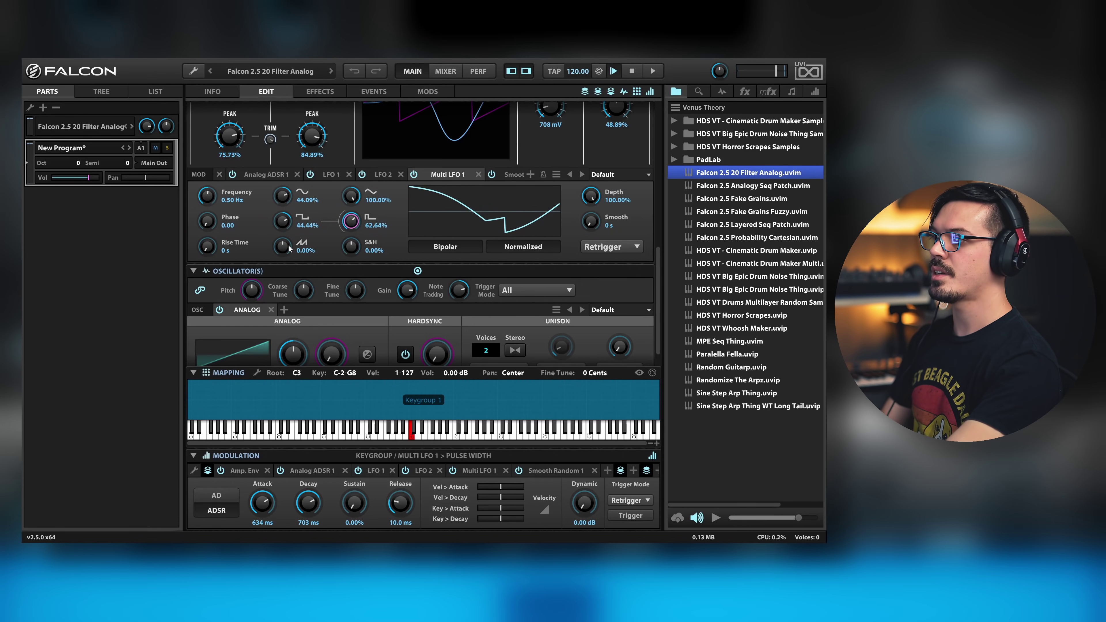
Set the Multi LFO's saw and sample-and-hold depths to 100%, try its smoothing, and toggle the Bipolar and Normalized options.
drag(288, 247, 288, 218)
drag(350, 247, 480, 183)
drag(591, 222, 571, 95)
drag(565, 200, 563, 238)
click(447, 252)
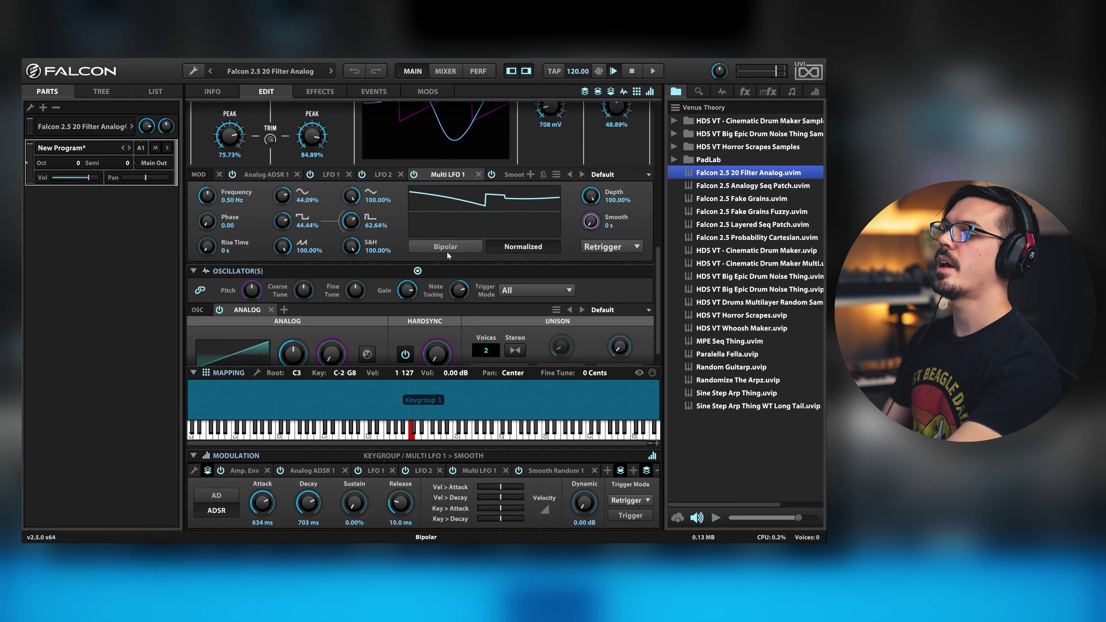
click(497, 252)
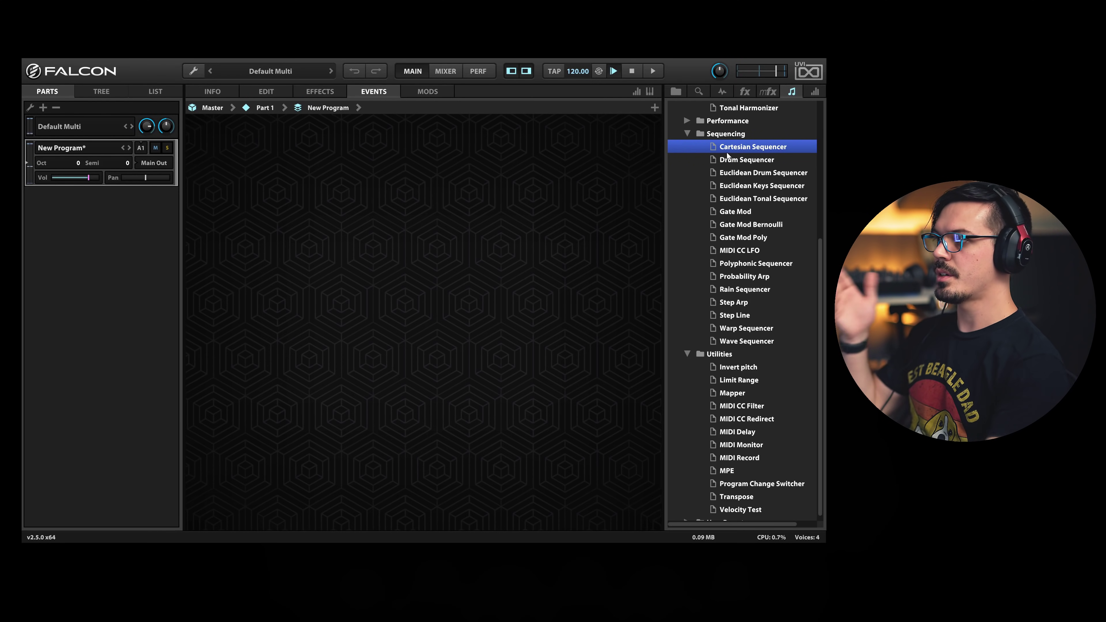
Add the Cartesian Sequencer to the program's event processors and look through its available scales.
drag(726, 148, 547, 151)
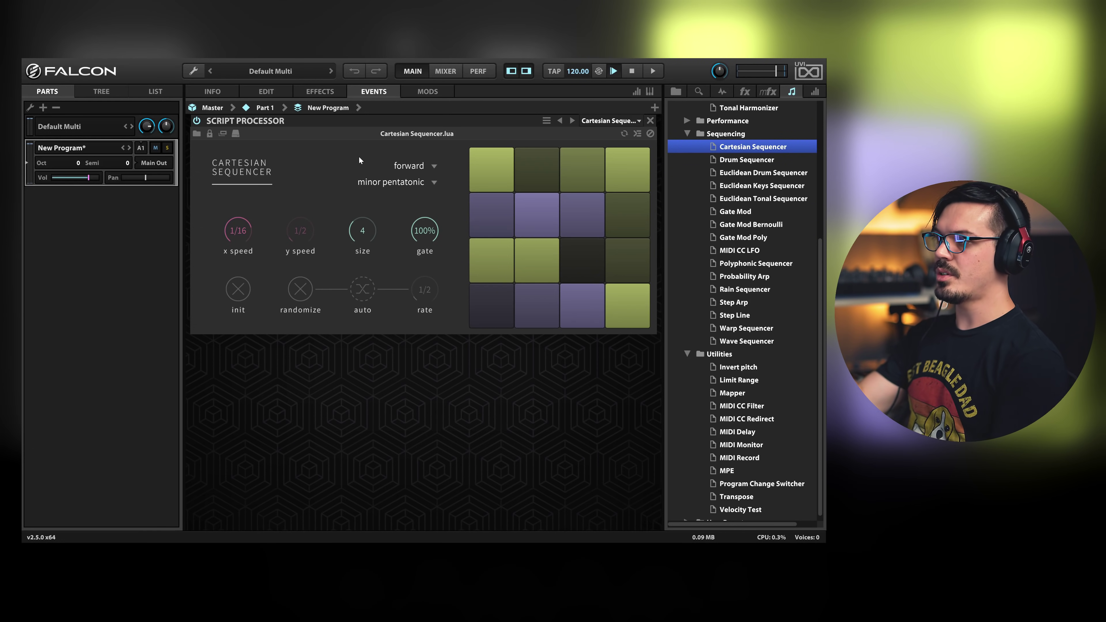
mouse_move(590, 200)
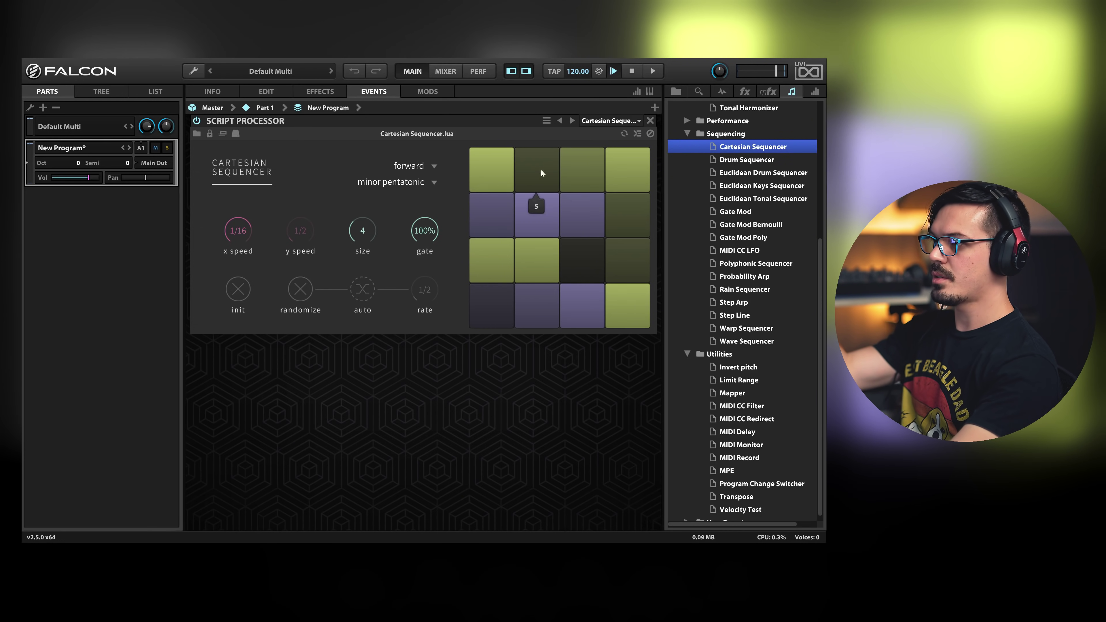
mouse_move(500, 214)
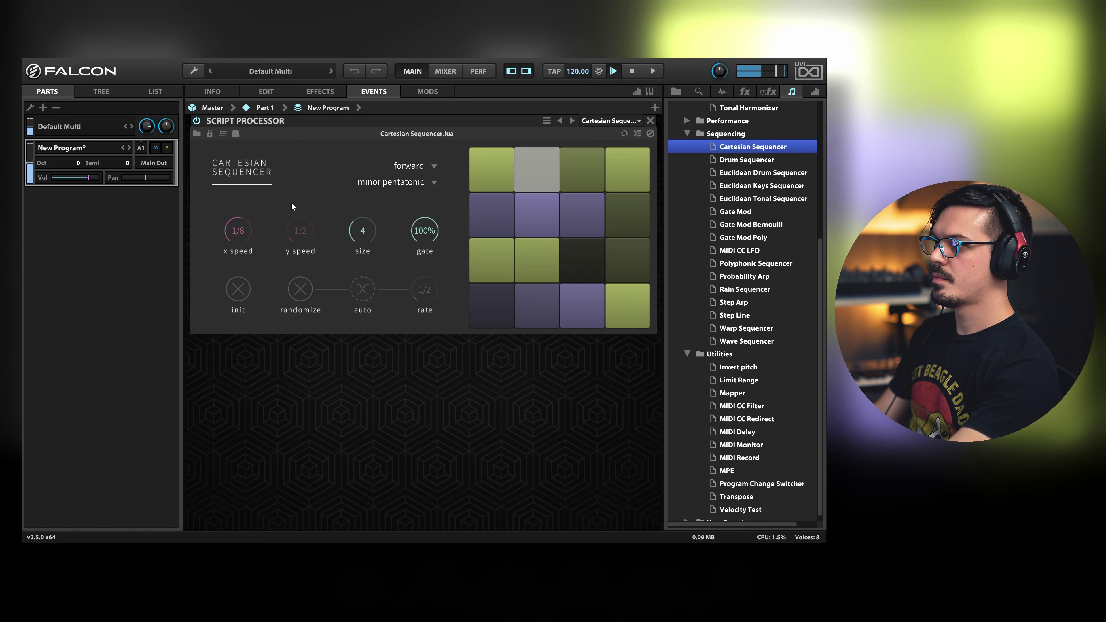
click(364, 186)
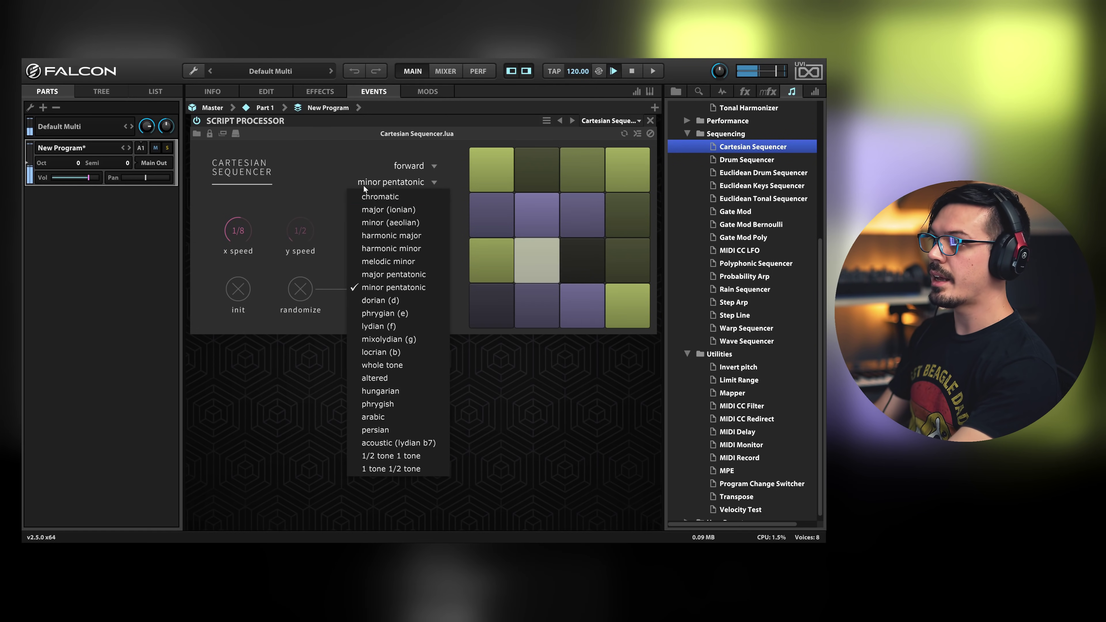
click(321, 194)
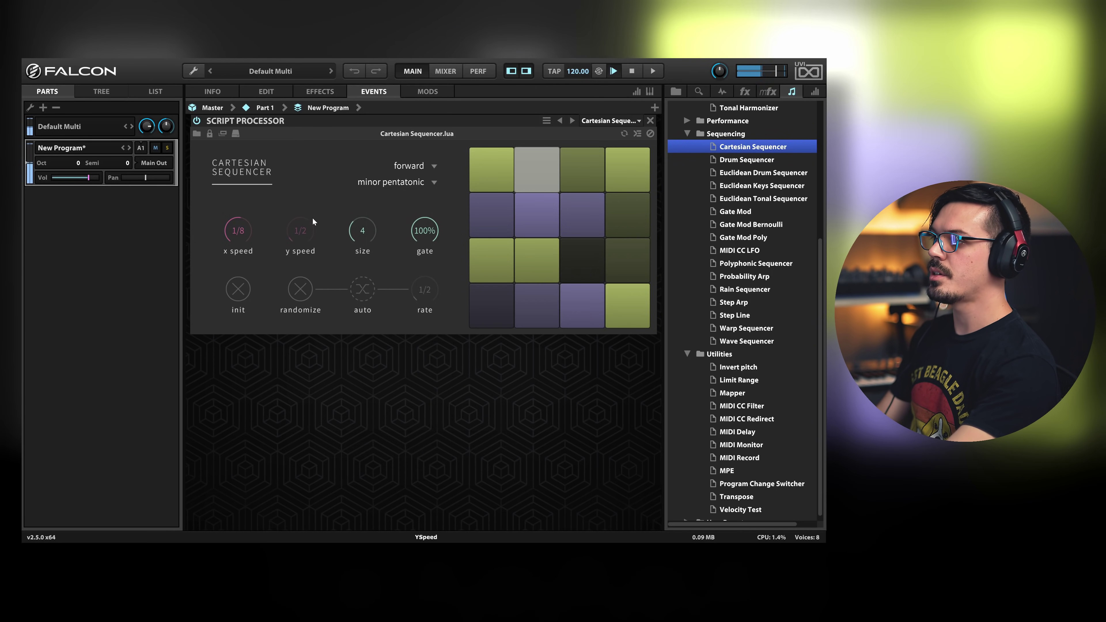
Try the Cartesian Sequencer's backwards mode, then set its playback mode to split double trigger.
click(411, 167)
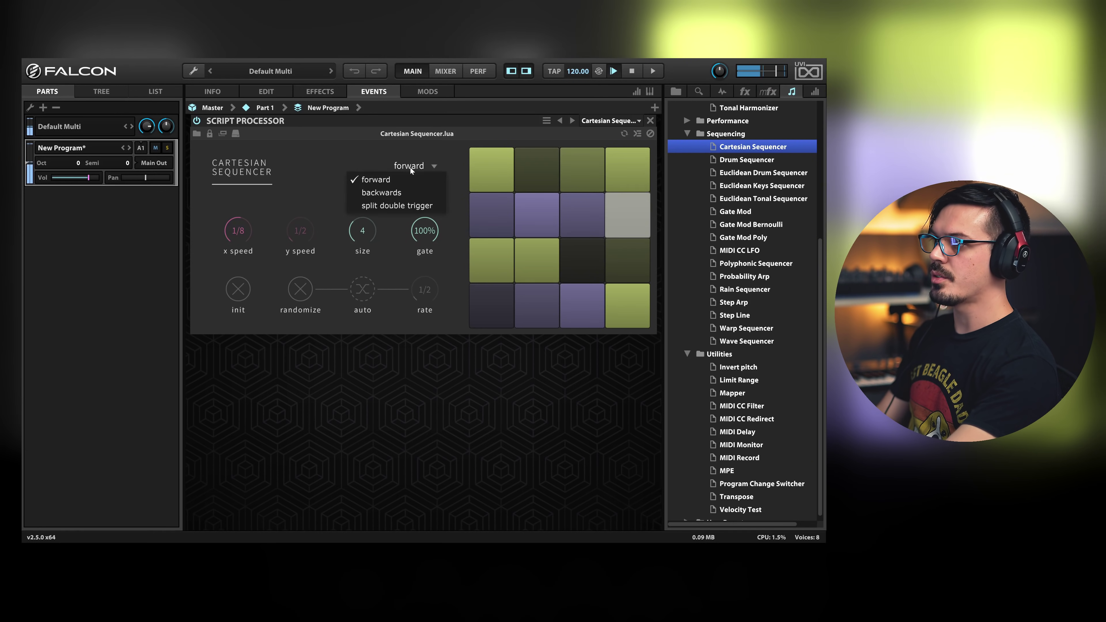
click(401, 193)
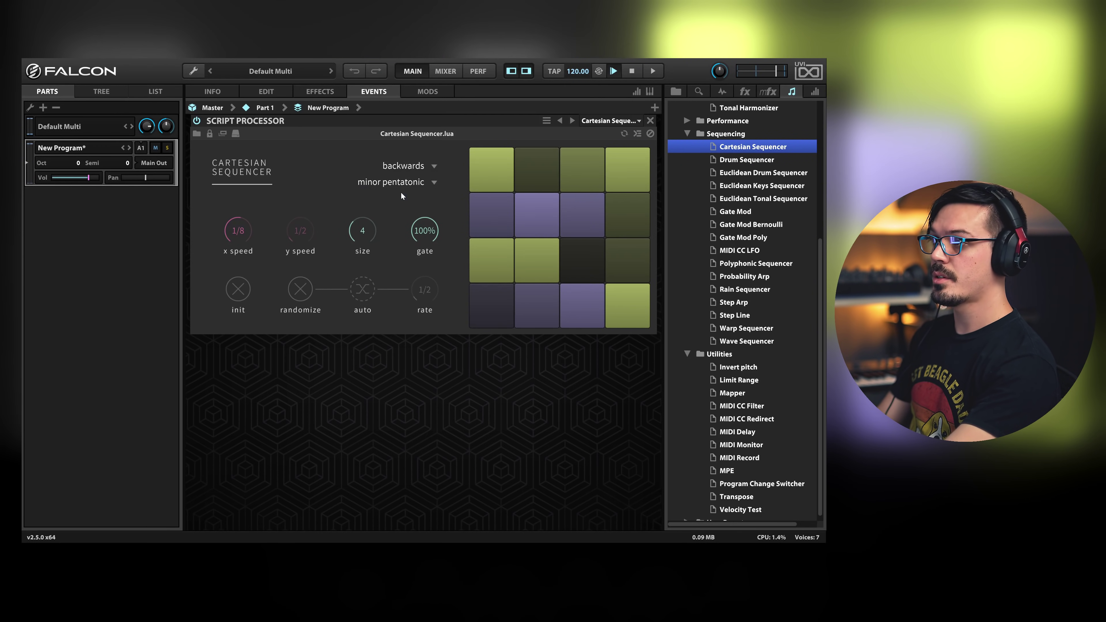
click(406, 167)
click(394, 207)
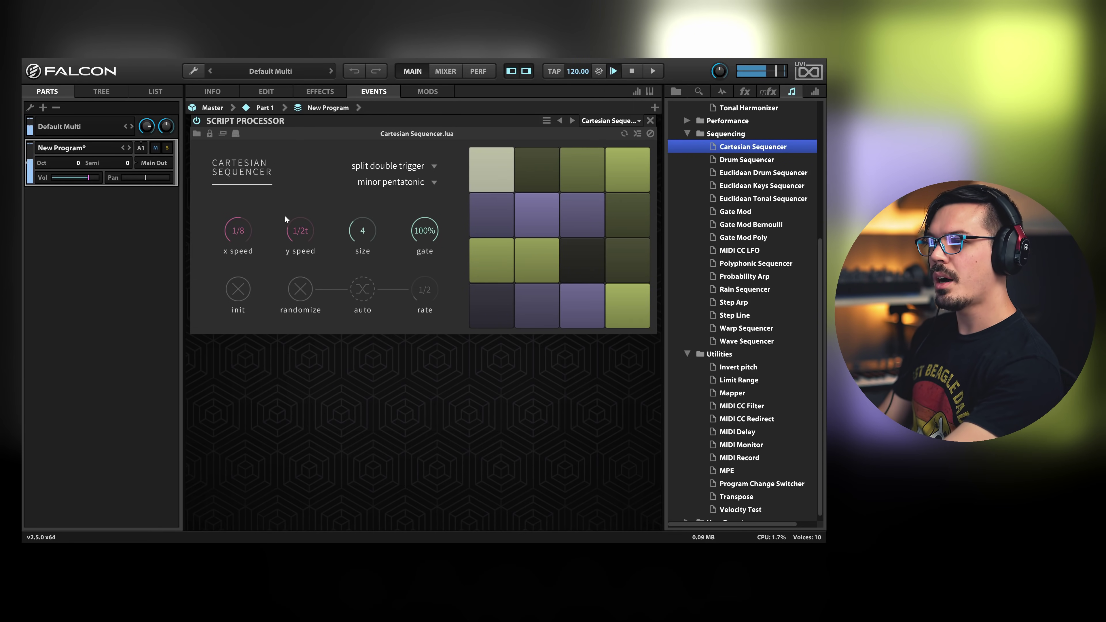
Set the Cartesian Sequencer's y speed to 1/8d, grid size to 6 and gate to 37%.
drag(292, 229, 292, 210)
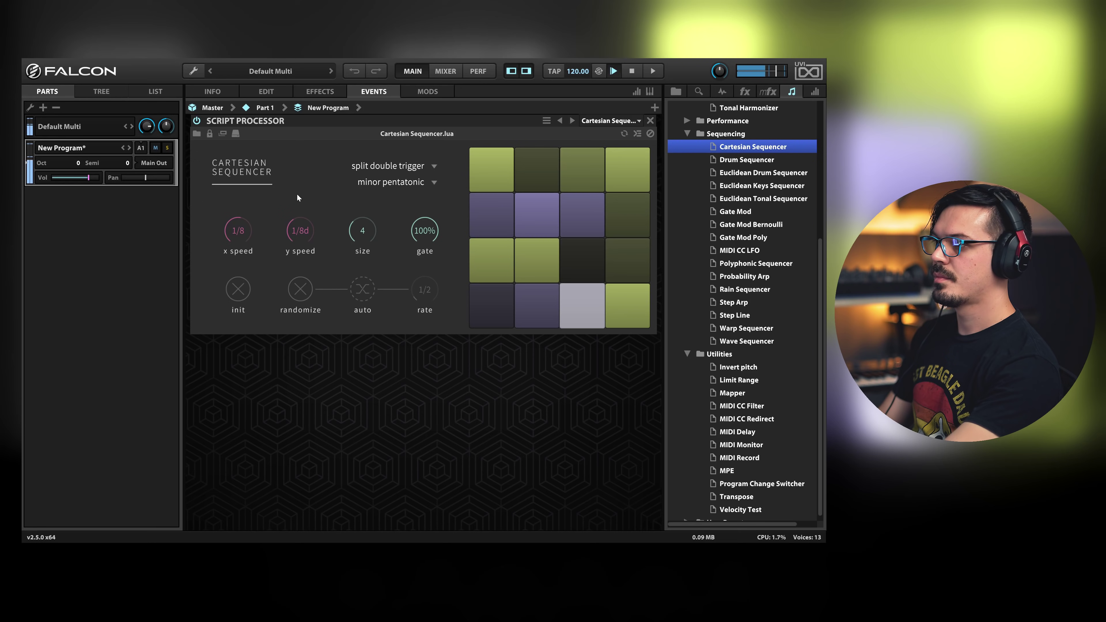
drag(363, 229, 349, 195)
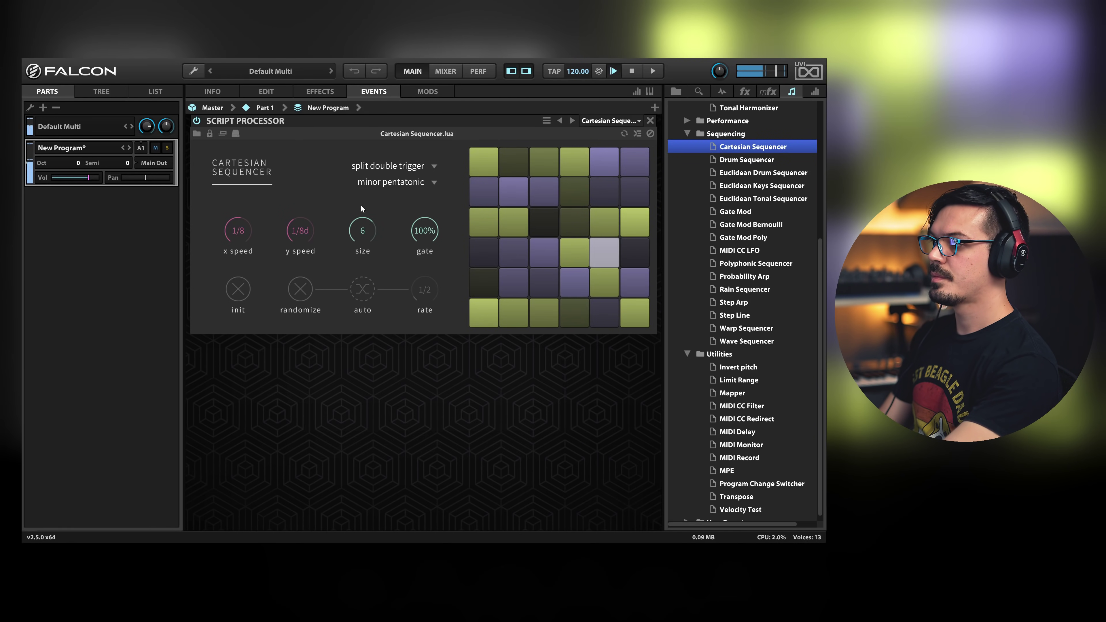
drag(425, 239, 422, 312)
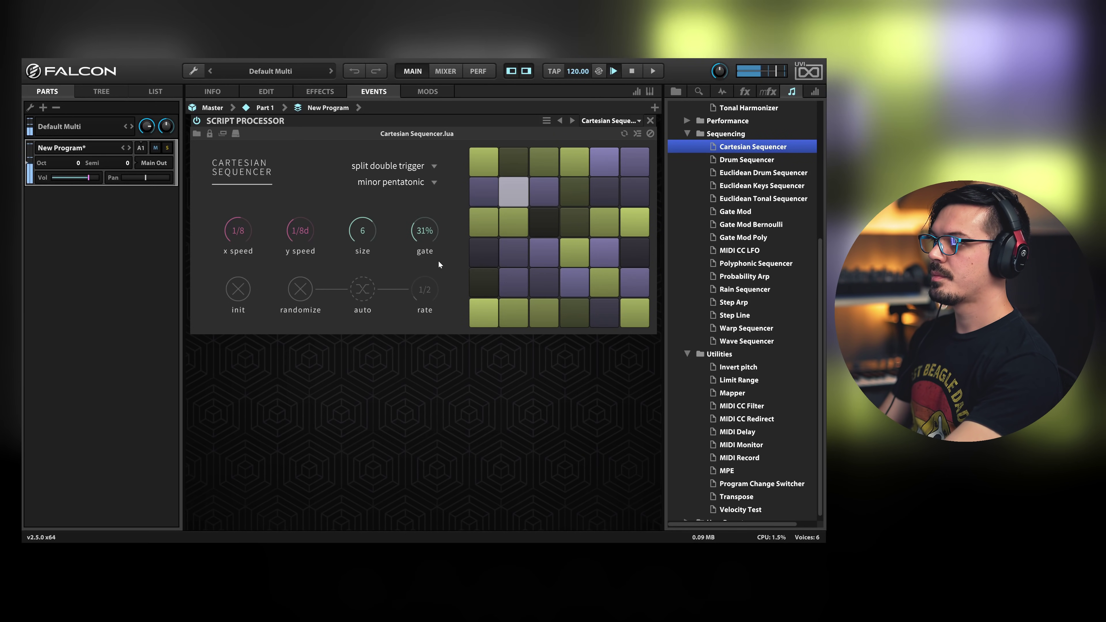
drag(418, 239, 419, 231)
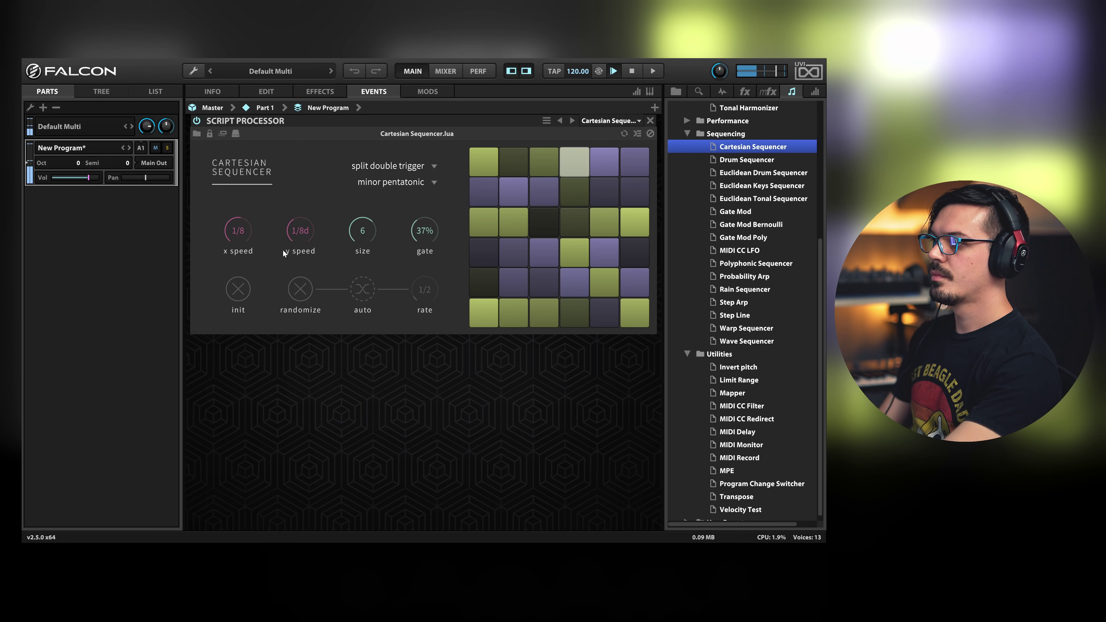
Randomize the Cartesian Sequencer's grid, enable automatic randomization and adjust its rate.
click(299, 295)
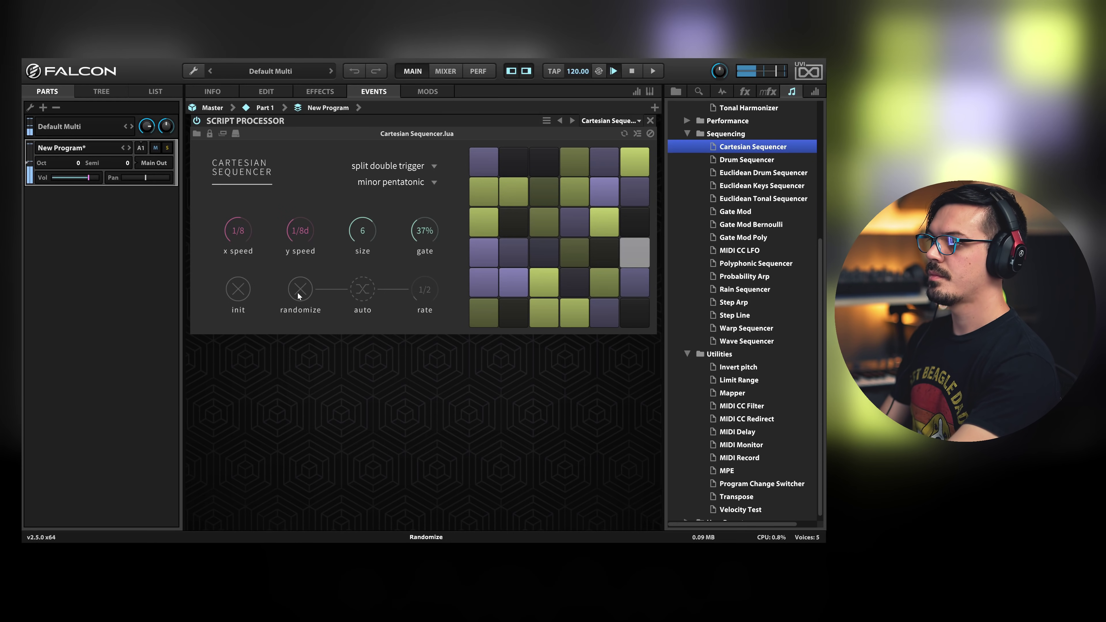
click(364, 293)
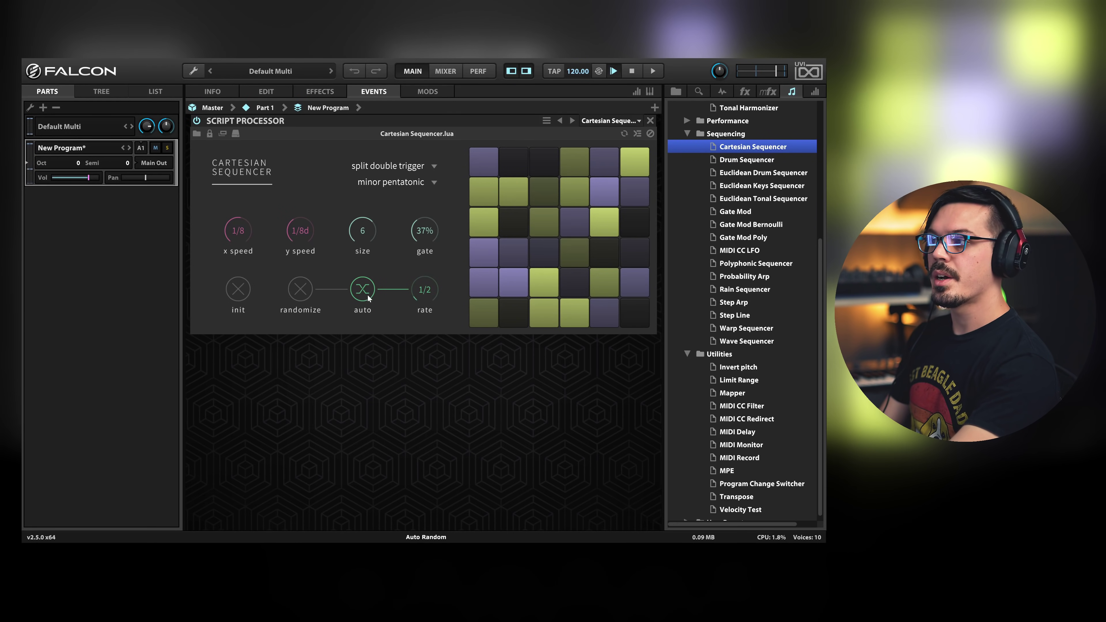
drag(412, 299, 432, 315)
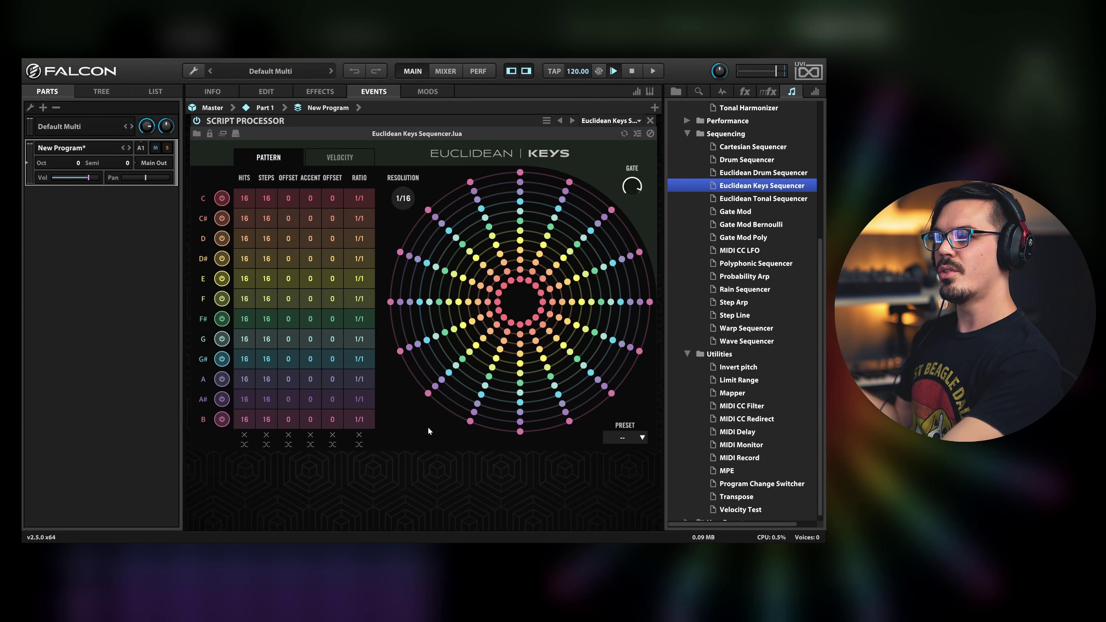
Set the Euclidean Keys resolution to 1/8 and randomize every note's hits, steps, offset, accent, accent offset and ratio.
click(411, 190)
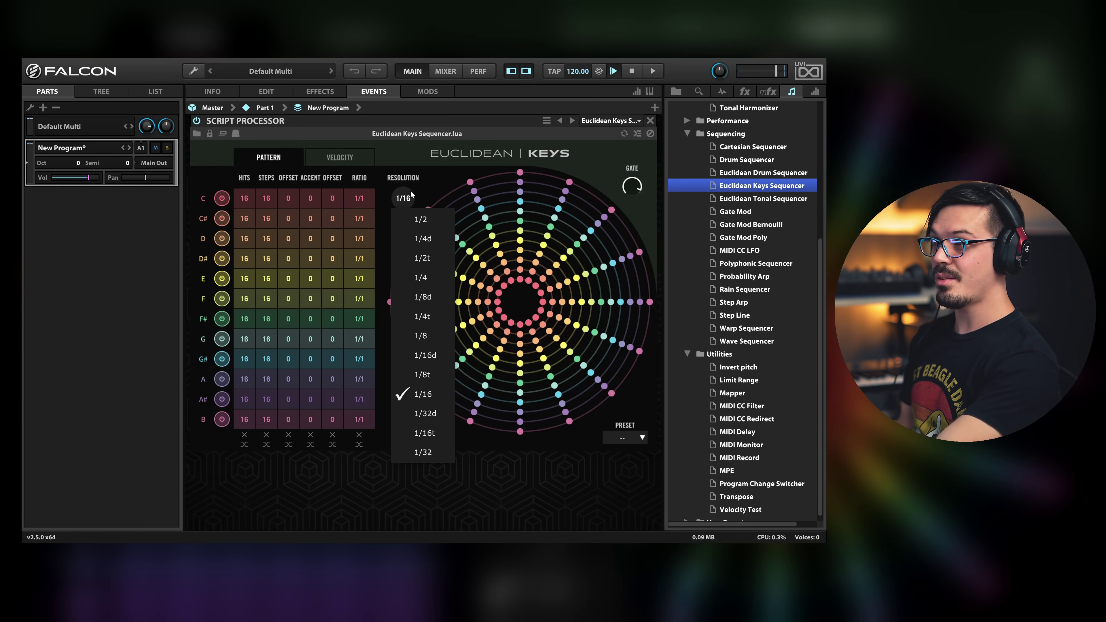
click(413, 332)
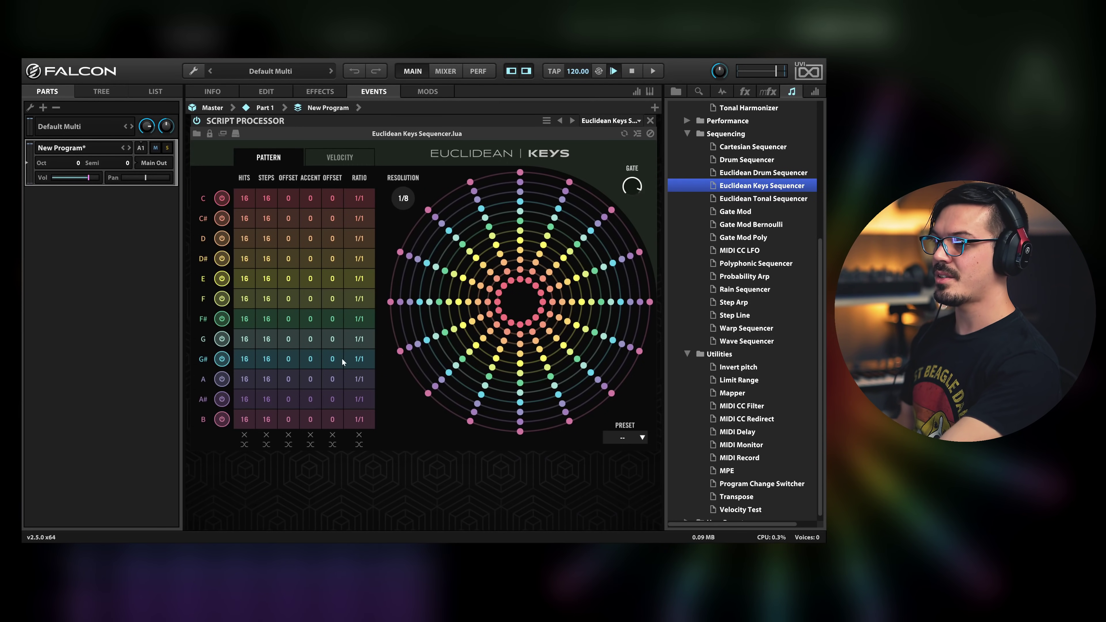
click(244, 444)
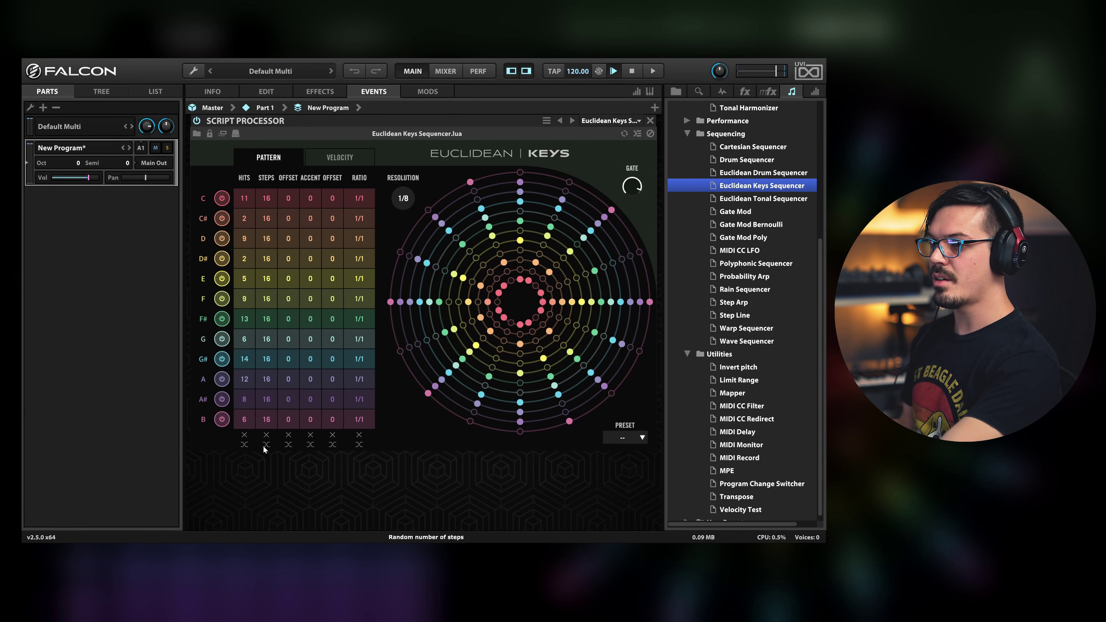
click(266, 445)
click(288, 444)
click(310, 444)
click(333, 444)
click(359, 445)
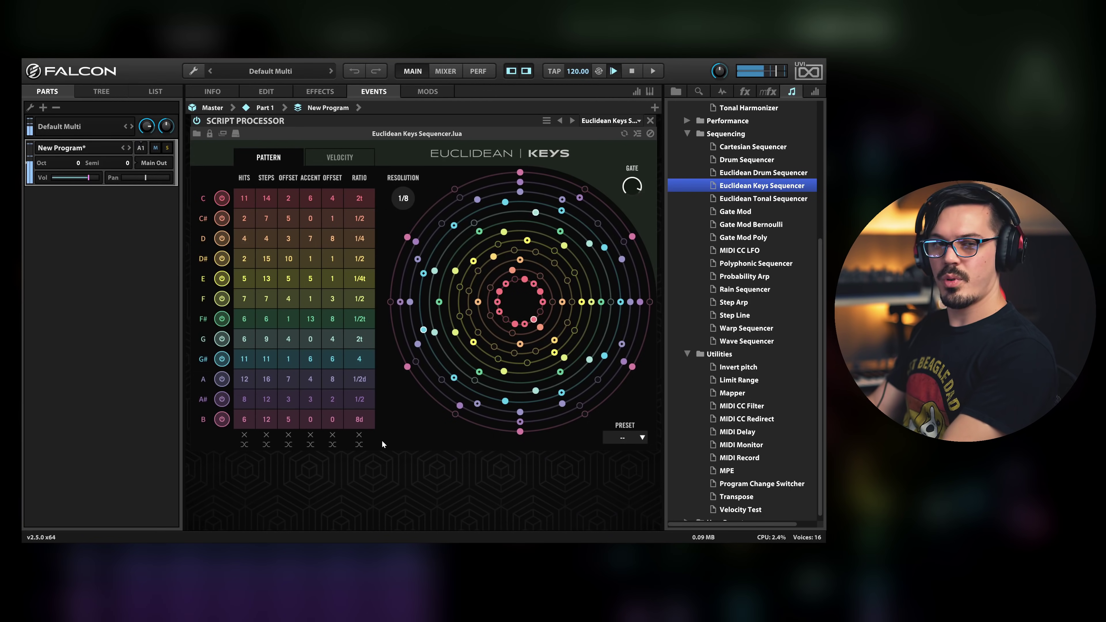
Set the Euclidean Keys resolution to 1/4 and view its velocity and accent velocity settings.
click(402, 200)
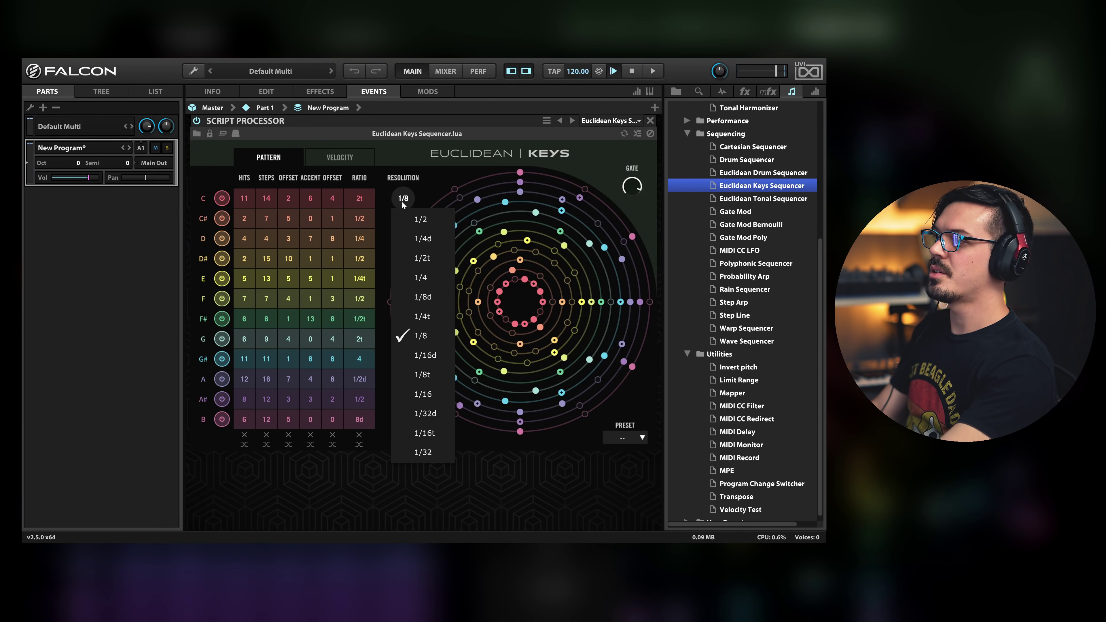
click(422, 287)
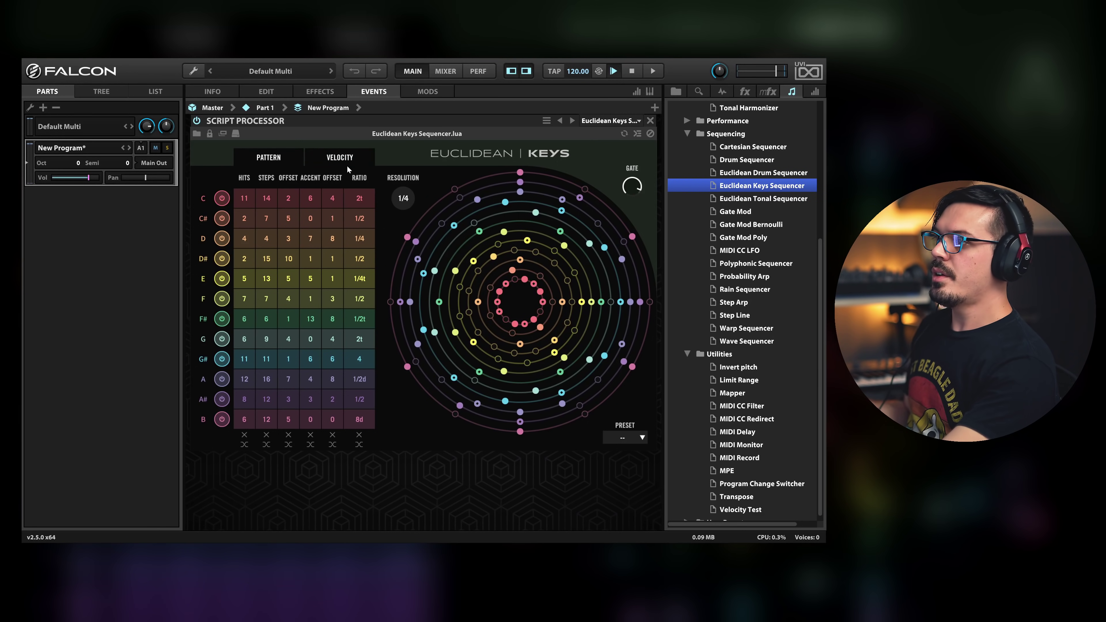
click(339, 158)
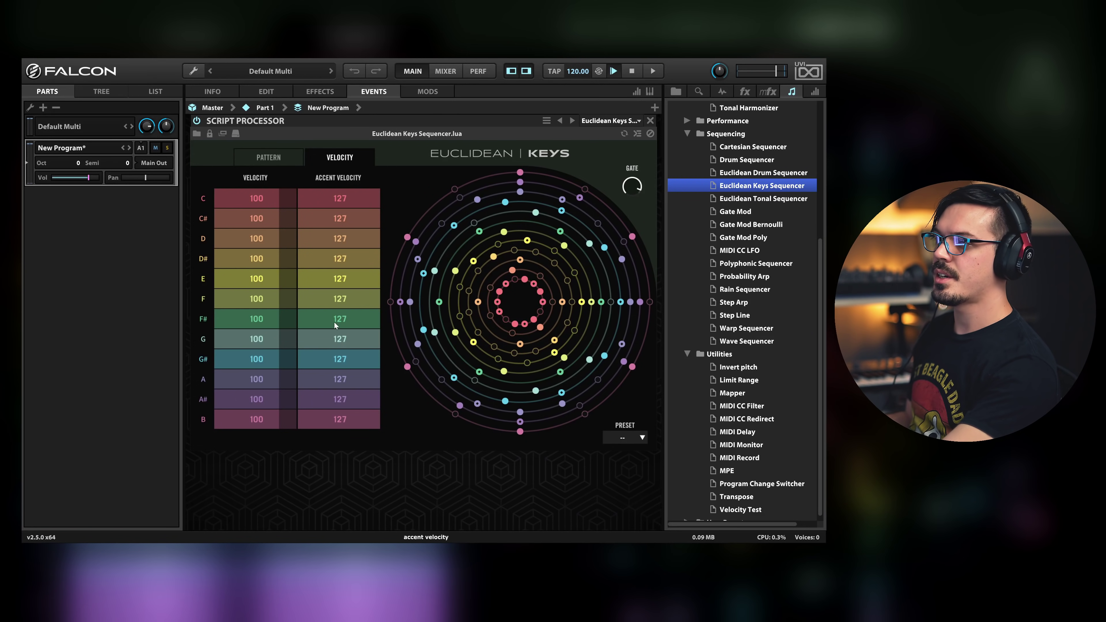
click(268, 157)
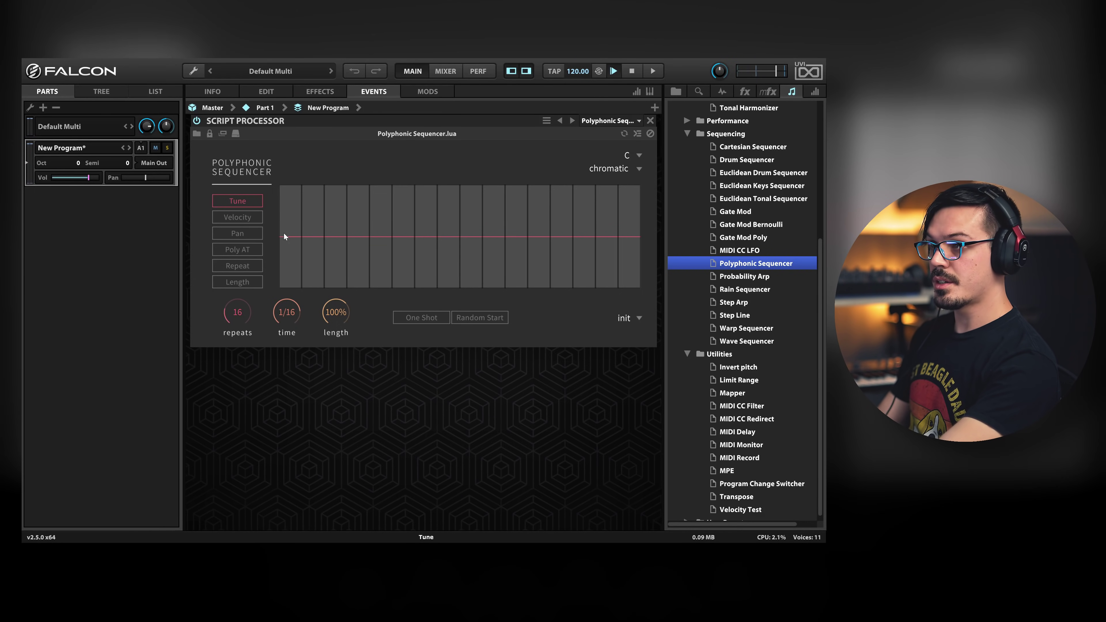
Draw a varied 16-step tune pattern in the Polyphonic Sequencer and set its scale to minor pentatonic, with C as the root.
mouse_move(304, 234)
mouse_down()
mouse_move(340, 177)
mouse_move(466, 254)
mouse_move(602, 243)
mouse_move(602, 262)
mouse_up()
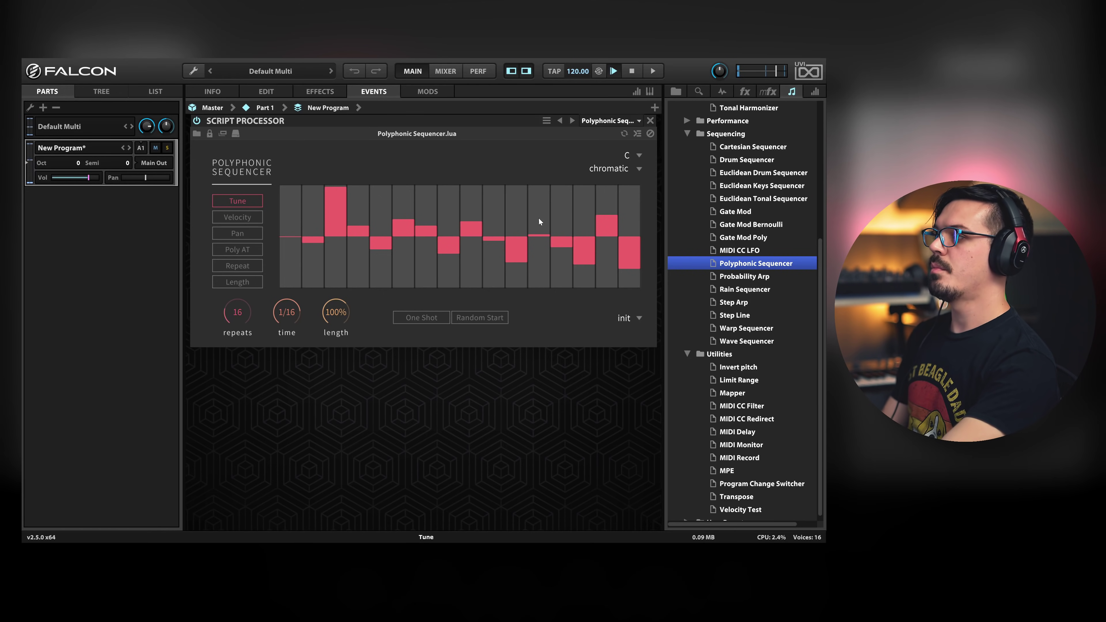
click(609, 169)
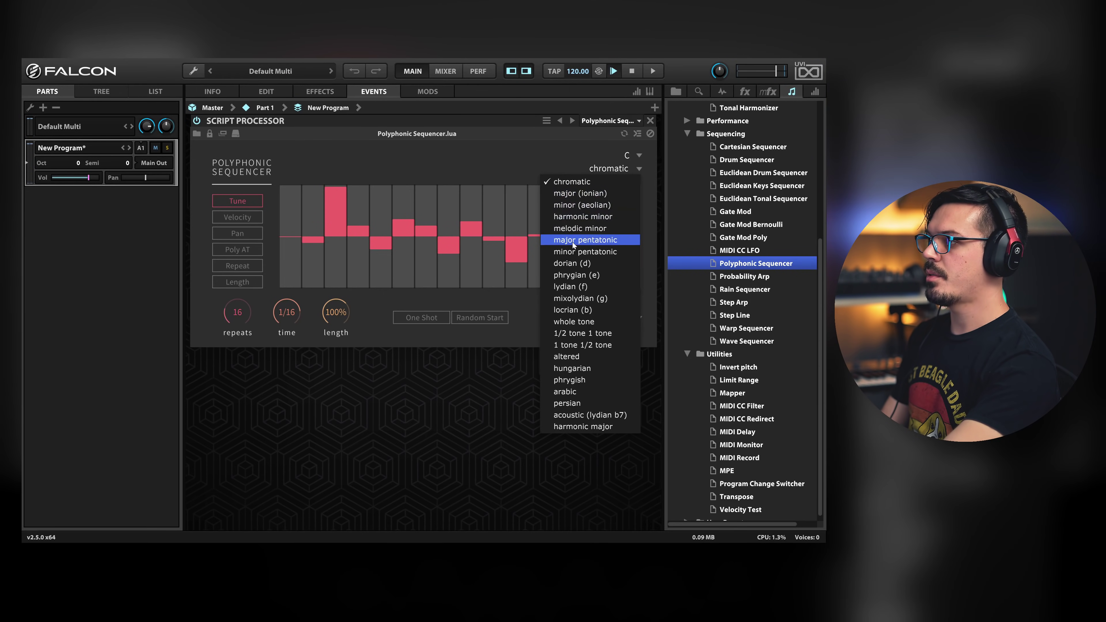
click(573, 252)
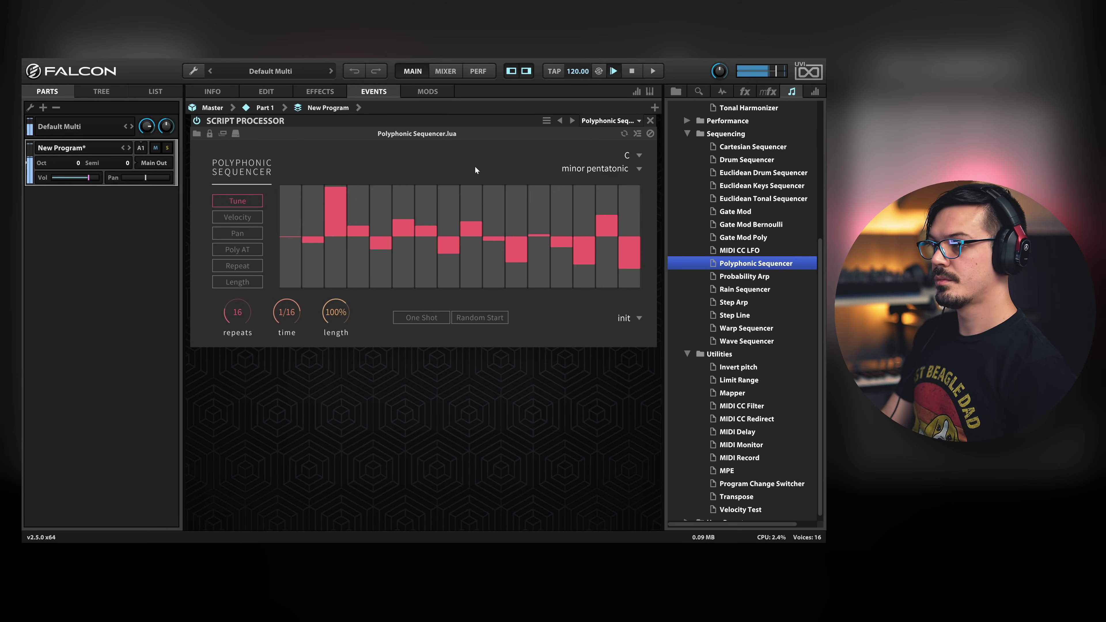
click(624, 156)
click(601, 154)
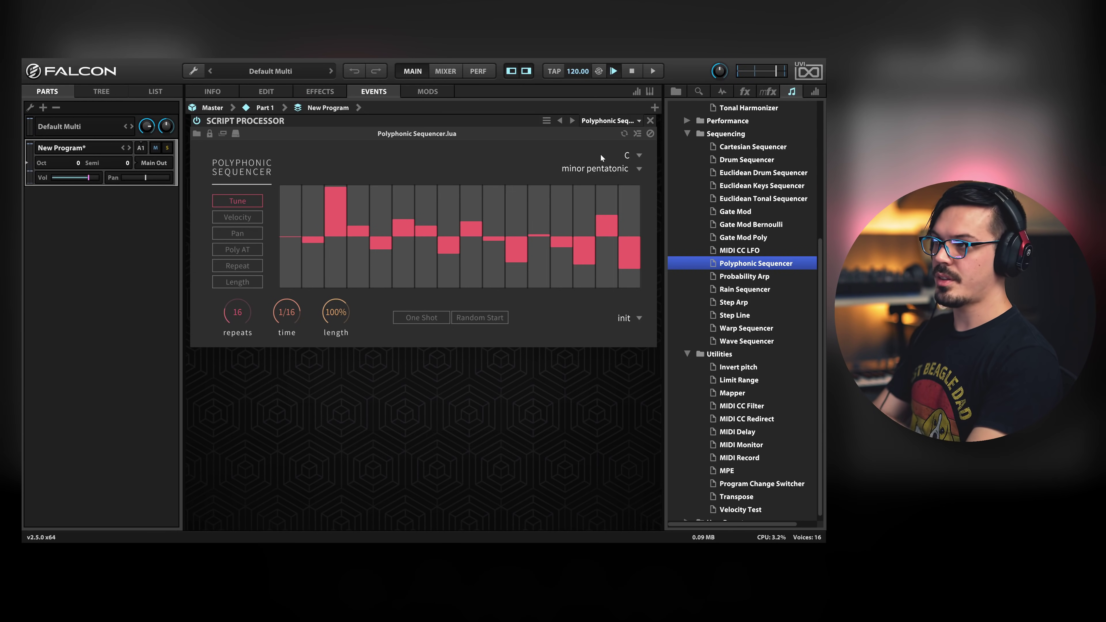
Draw varied velocity and pan patterns across the Polyphonic Sequencer's steps.
click(235, 216)
click(308, 243)
mouse_move(308, 242)
mouse_down()
mouse_move(456, 277)
mouse_move(610, 242)
mouse_up()
click(245, 234)
mouse_move(288, 214)
mouse_down()
mouse_move(355, 292)
mouse_move(442, 221)
mouse_move(562, 192)
mouse_move(618, 262)
mouse_move(608, 266)
mouse_up()
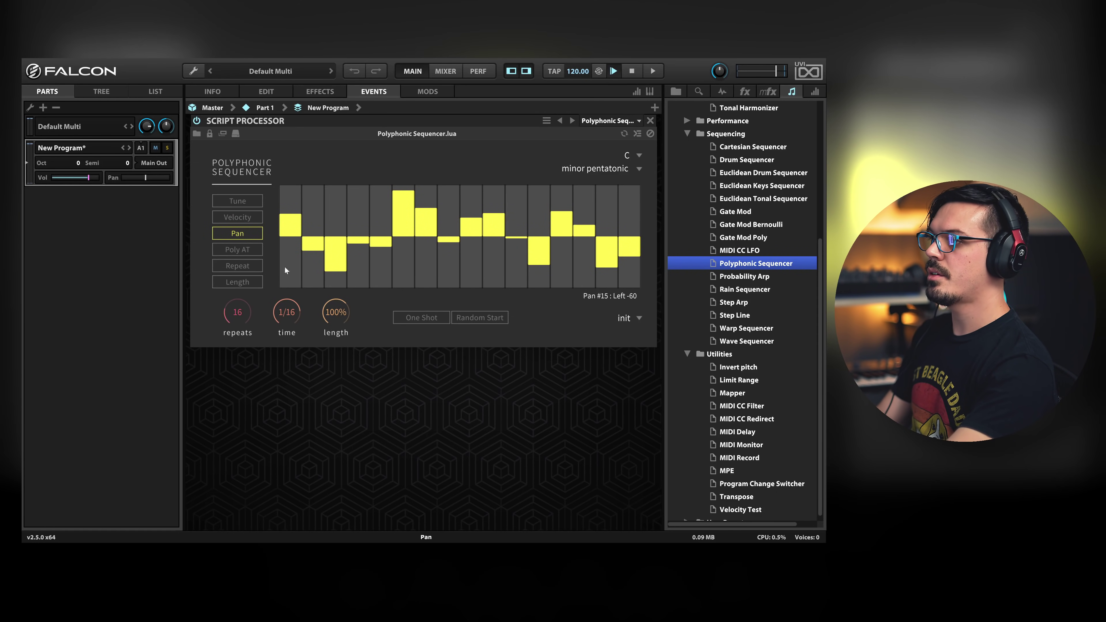
View the Polyphonic Sequencer's Poly AT lane and draw a varied pattern in its Repeat lane.
click(247, 250)
click(247, 264)
mouse_move(308, 271)
mouse_down()
mouse_move(399, 242)
mouse_move(497, 242)
mouse_up()
mouse_move(453, 276)
mouse_down()
mouse_move(449, 293)
mouse_move(484, 296)
mouse_up()
click(493, 248)
click(632, 261)
Draw slightly varied step lengths in the Polyphonic Sequencer and enable Random Start.
click(259, 282)
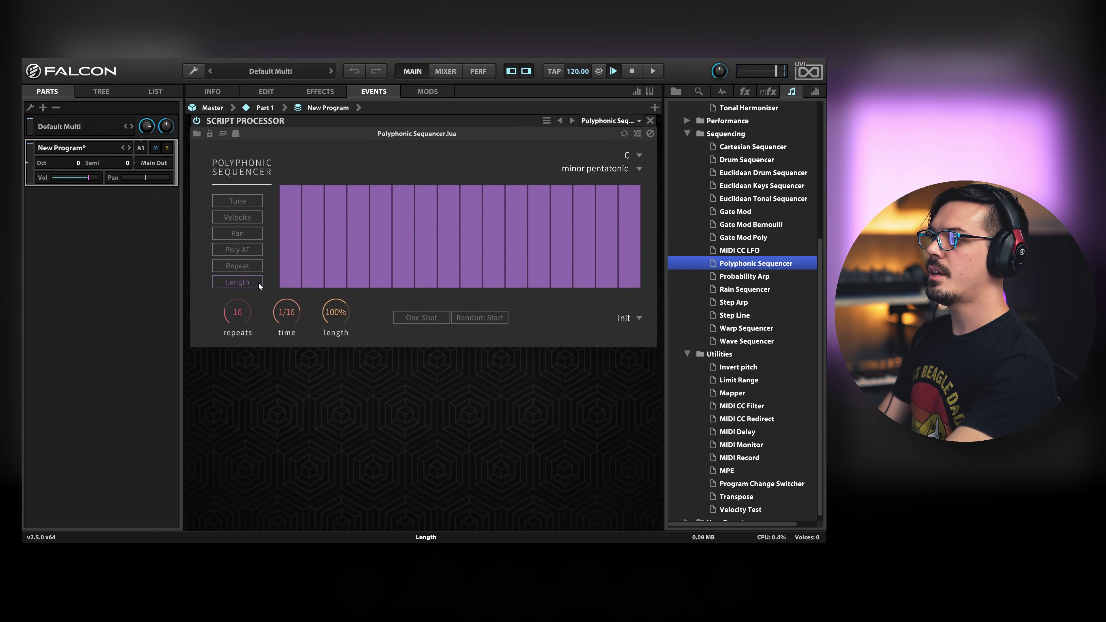
mouse_move(293, 213)
mouse_down()
mouse_move(299, 191)
mouse_move(448, 198)
mouse_move(572, 176)
mouse_move(633, 201)
mouse_up()
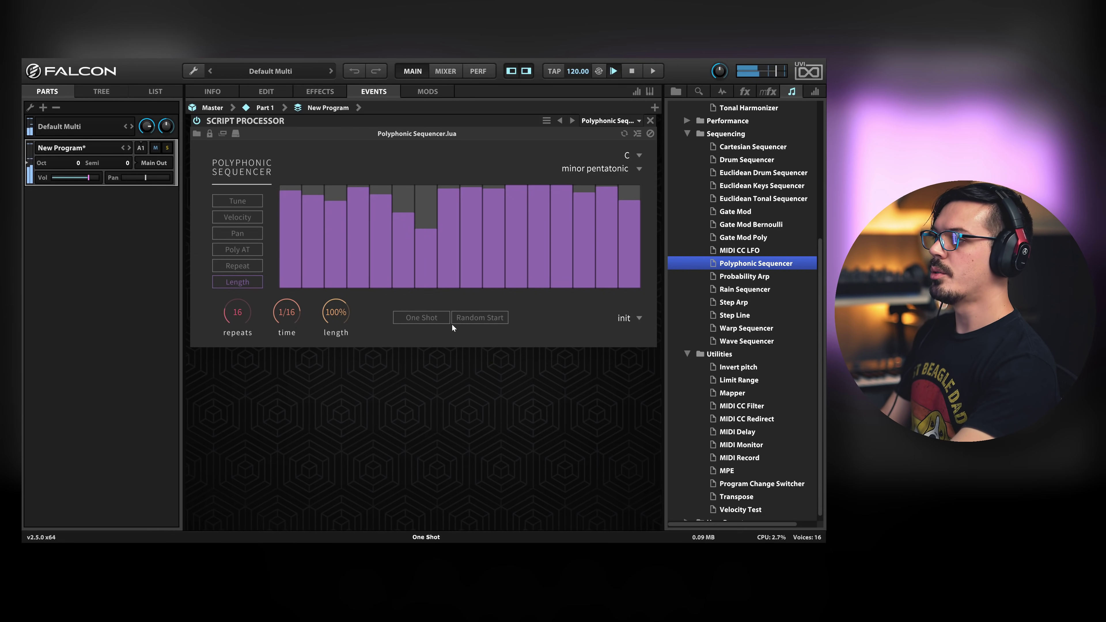
click(484, 319)
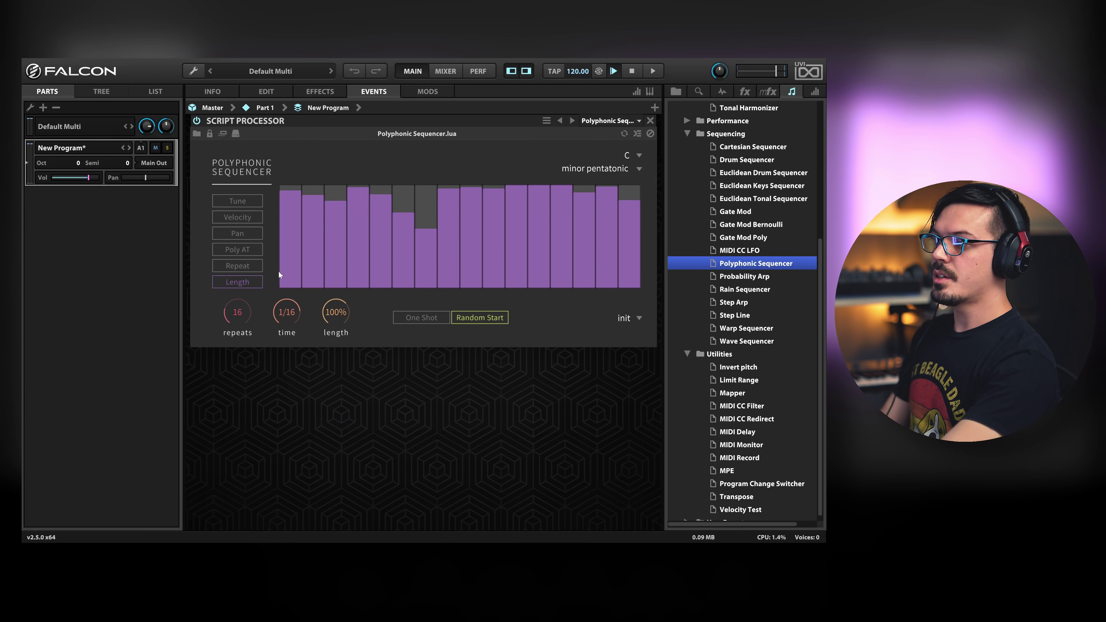
Review the Polyphonic Sequencer's Repeat and Poly AT lanes, return to its Tune lane and enable One Shot.
click(241, 268)
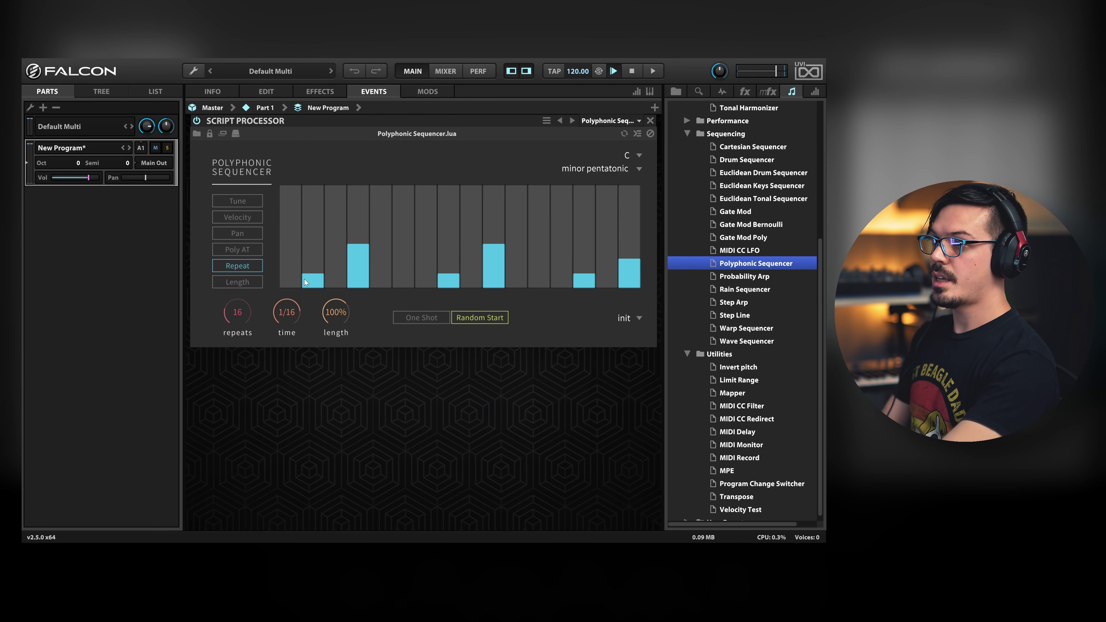
click(247, 247)
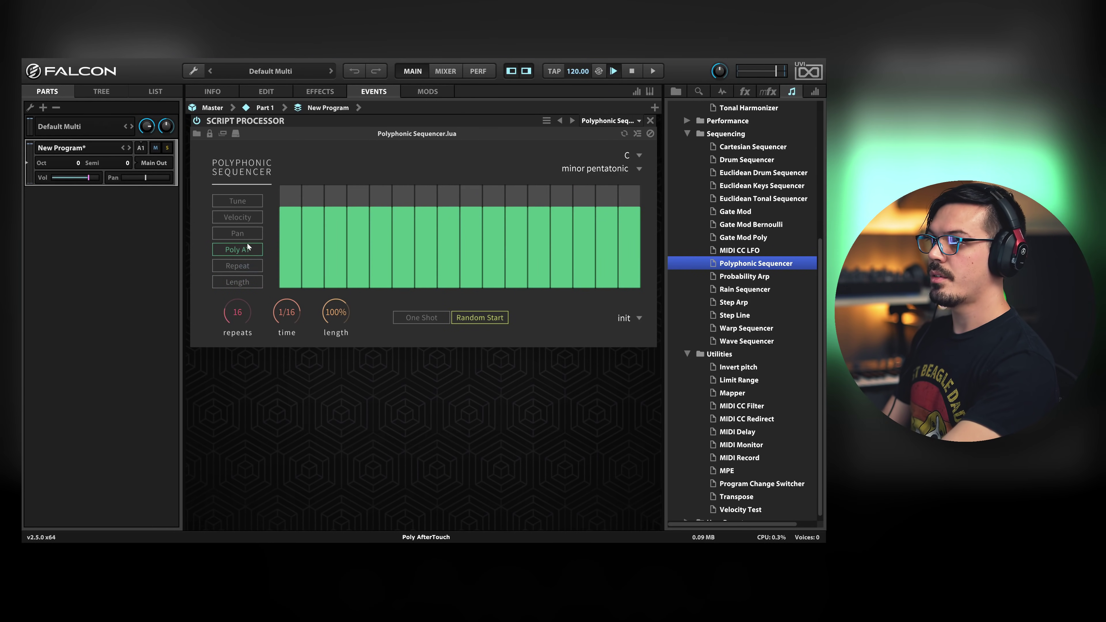
click(246, 201)
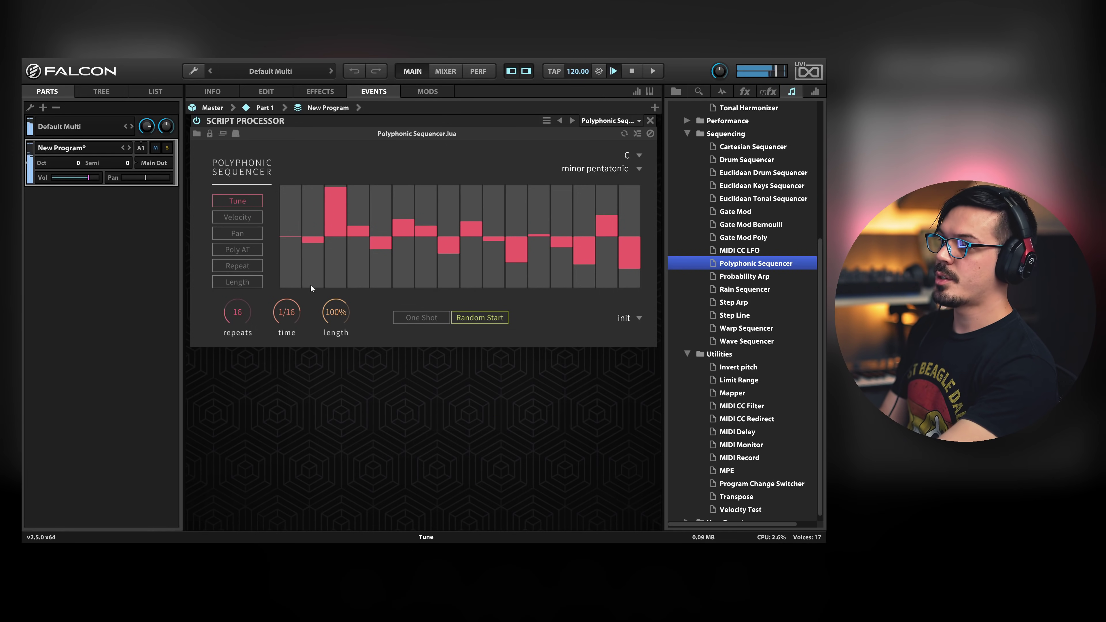
click(415, 321)
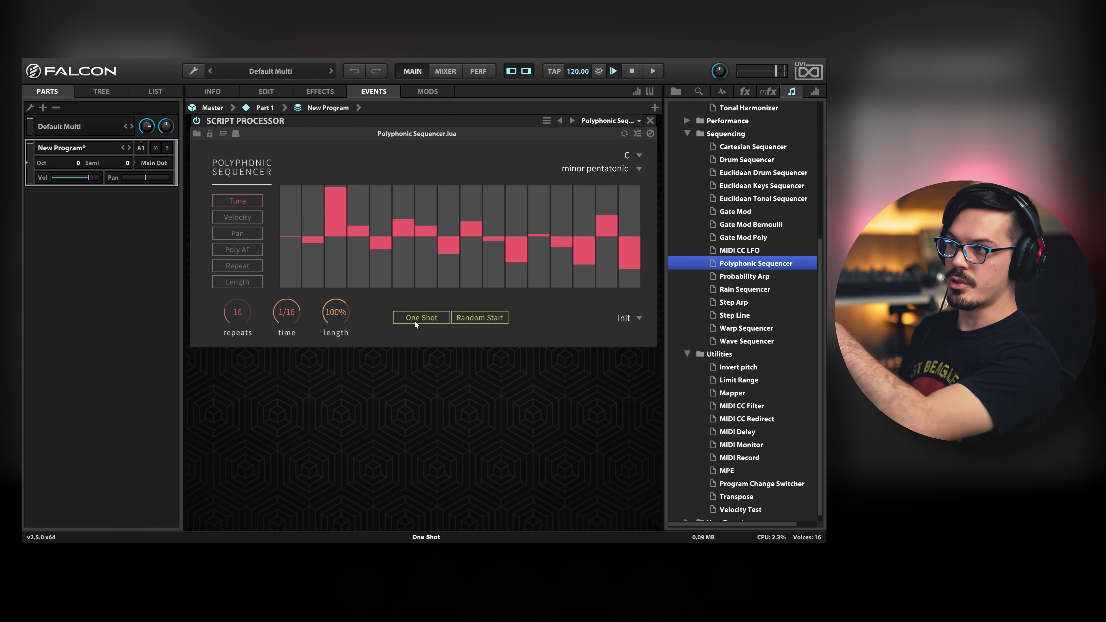
Load Probability Arp and set octave 1 with chance 37, ratchet chance 36, skip 1/5 with chance 35, and accent 1/6 with chance 23.
key(Down)
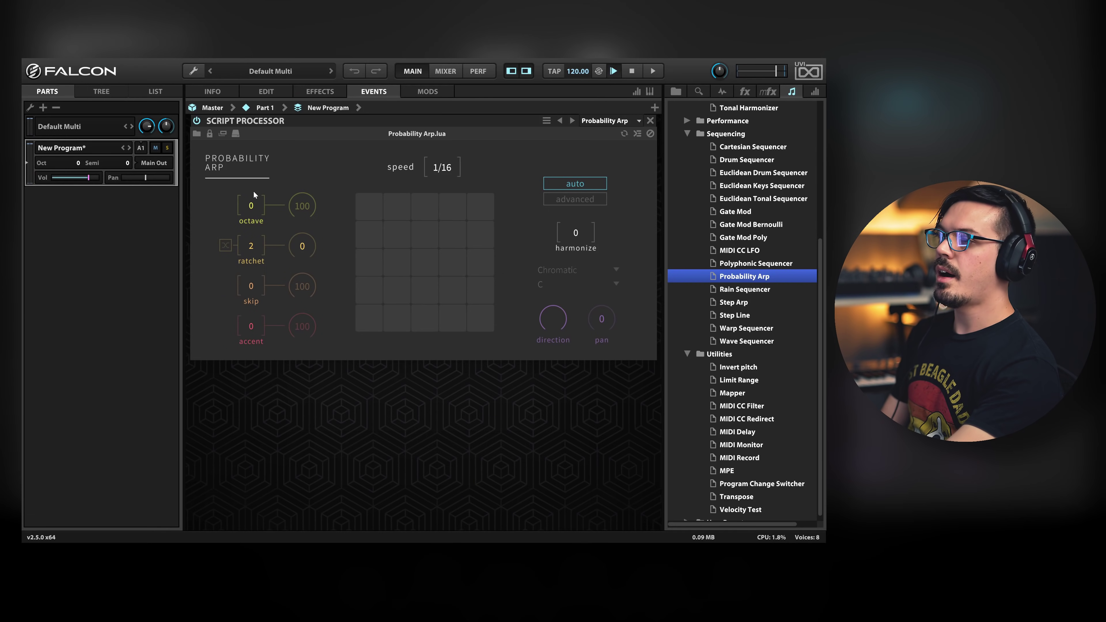
drag(263, 210, 253, 185)
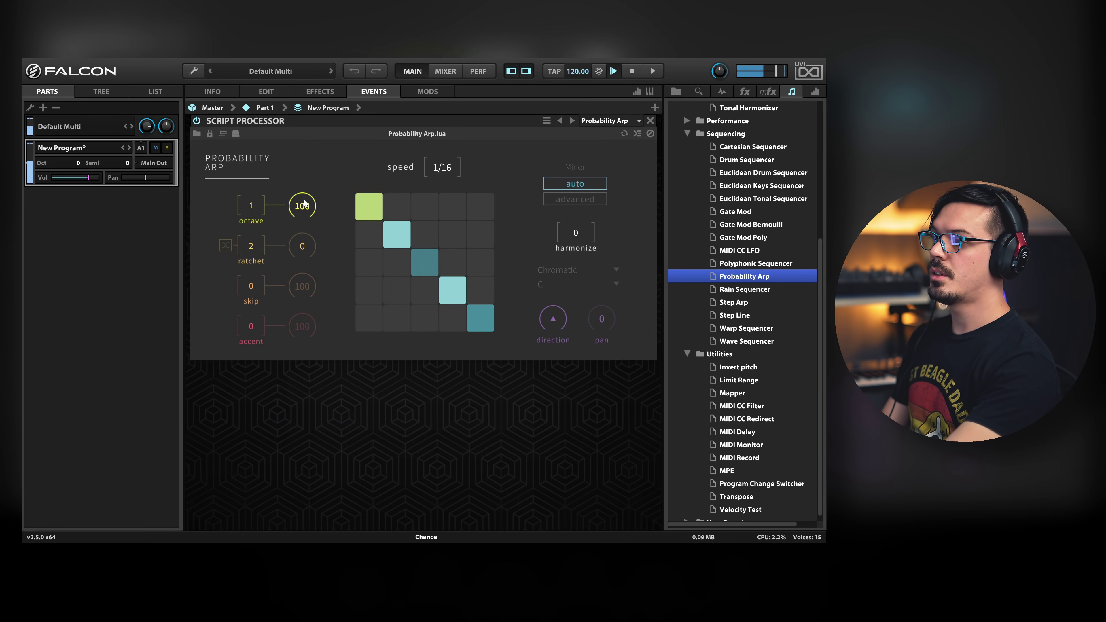
drag(305, 205, 321, 252)
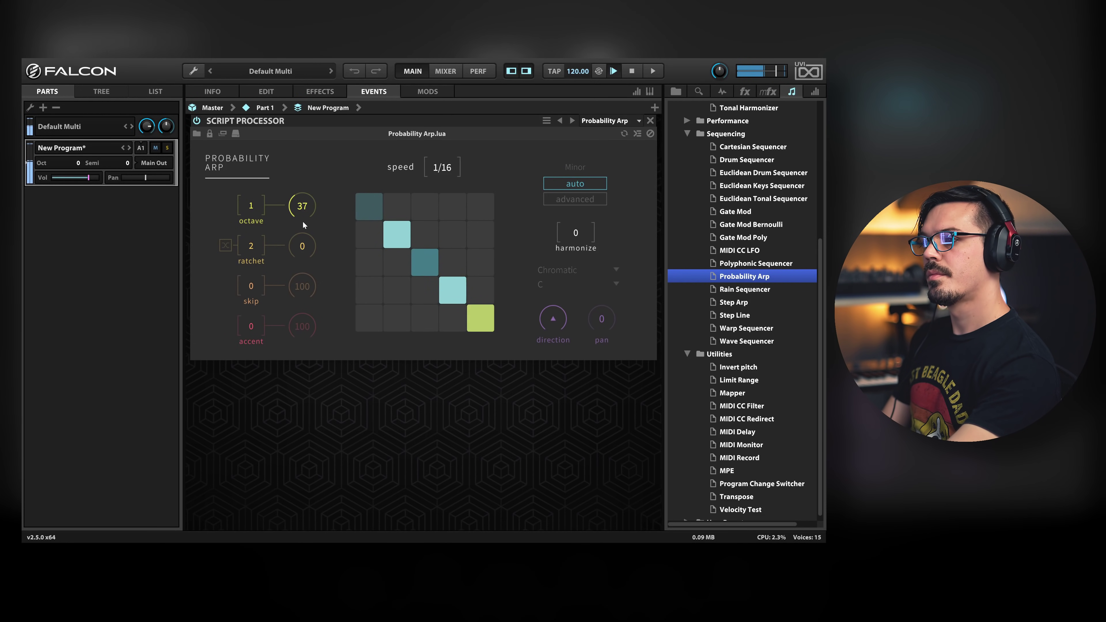
drag(299, 234, 304, 184)
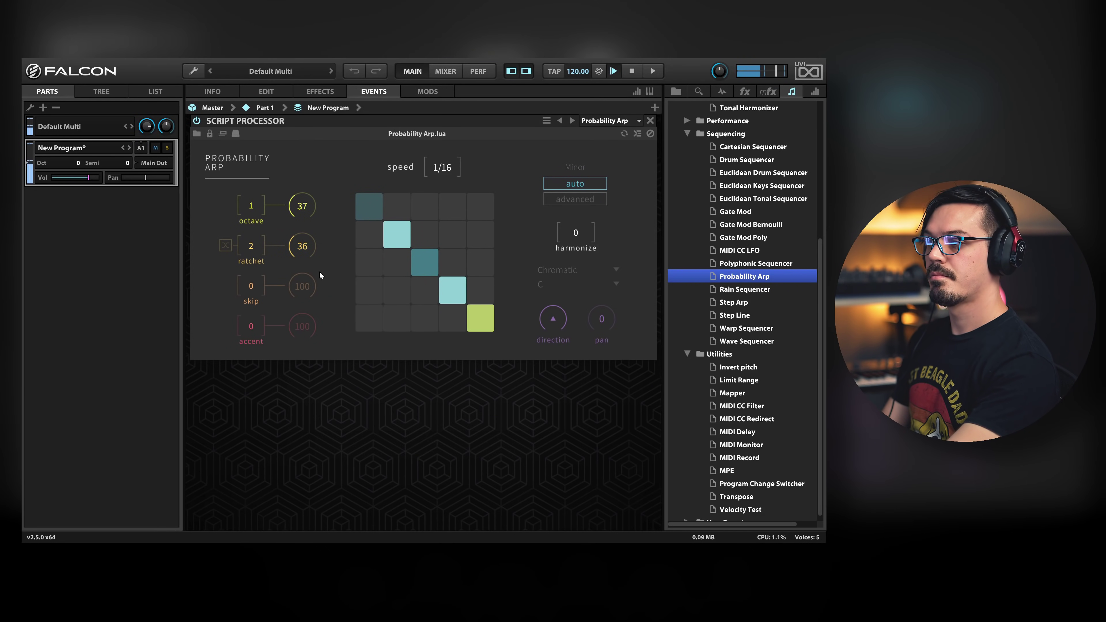
drag(243, 294, 292, 394)
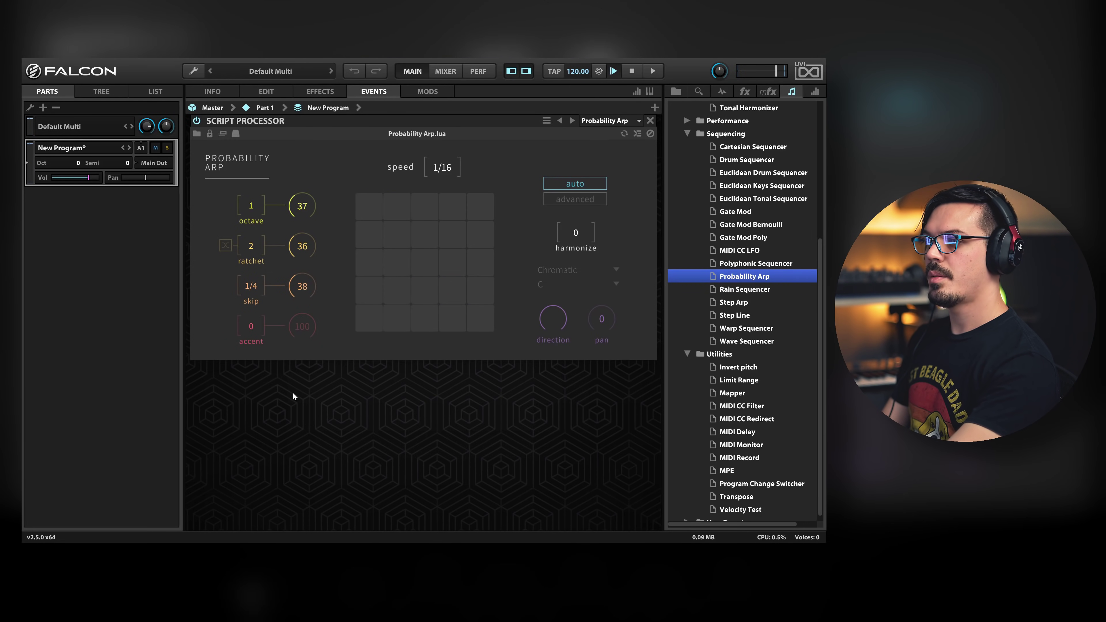
drag(252, 327, 281, 324)
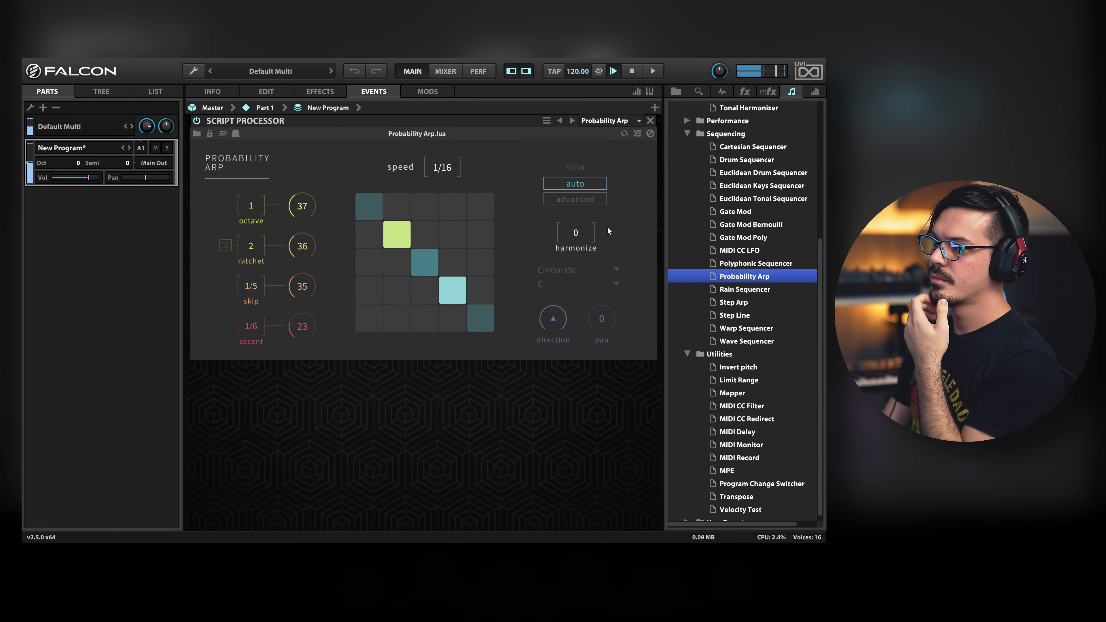
Set Probability Arp's harmonize amount to 16 and switch to advanced mode with the Minor (Aeolian) scale.
drag(576, 232, 575, 212)
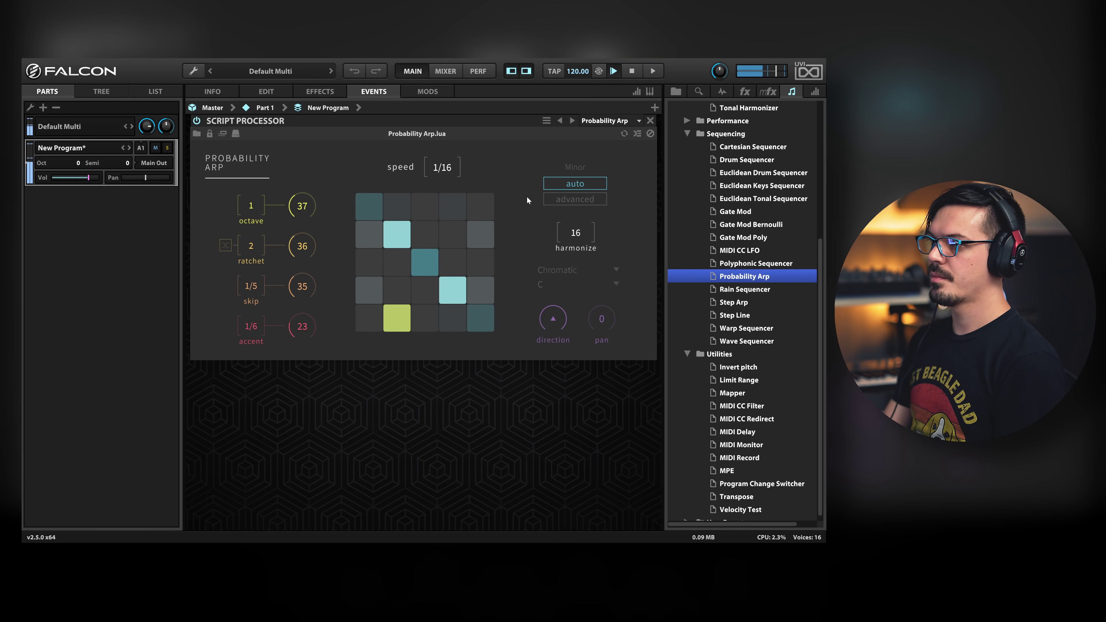
click(551, 198)
click(569, 272)
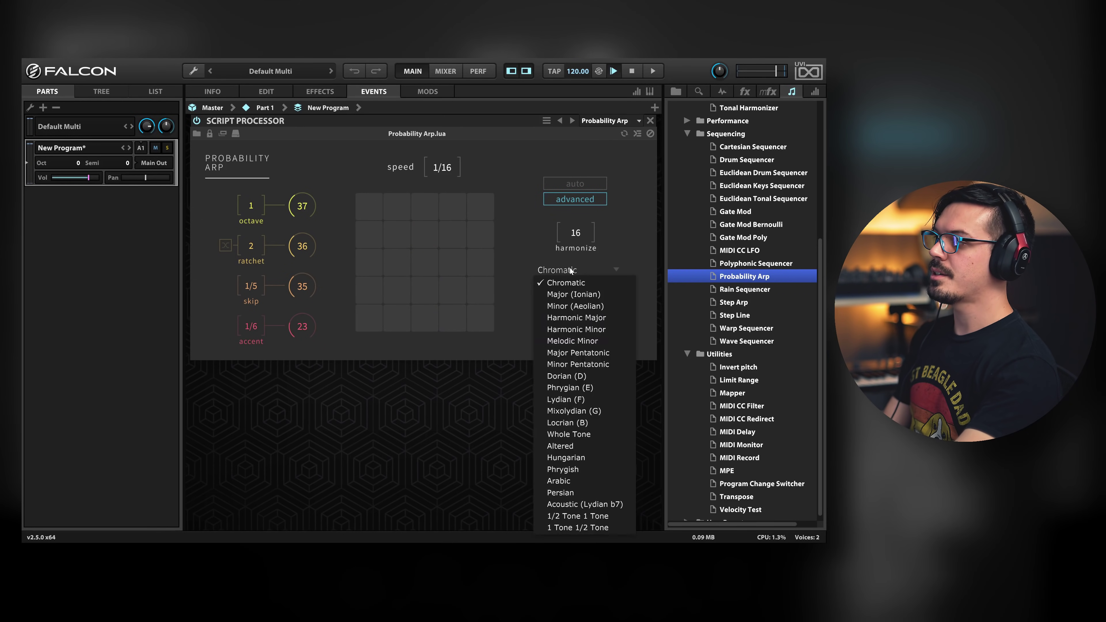
click(572, 307)
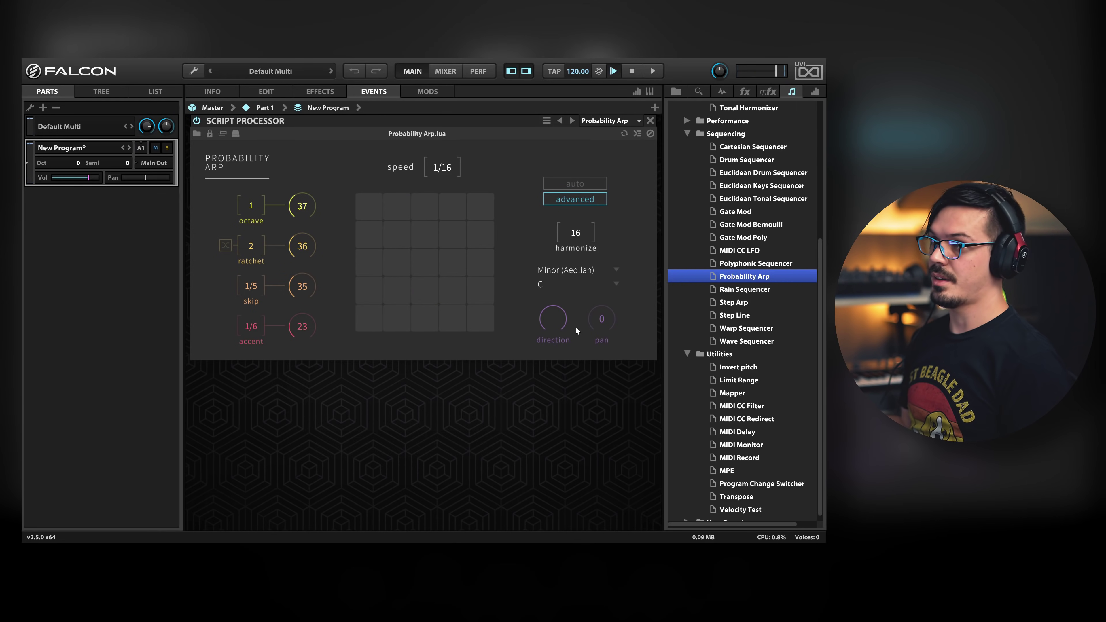
Load the Rain Sequencer, set the E column's speed to 1/4d, and randomize the velocity and pan rows.
key(Down)
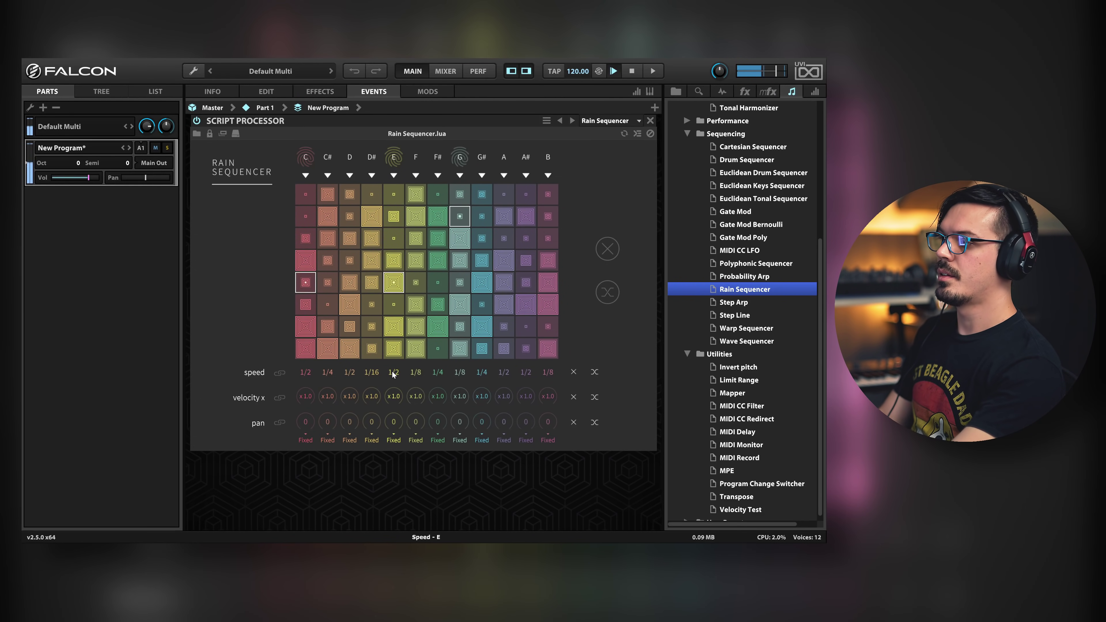
drag(393, 371, 391, 359)
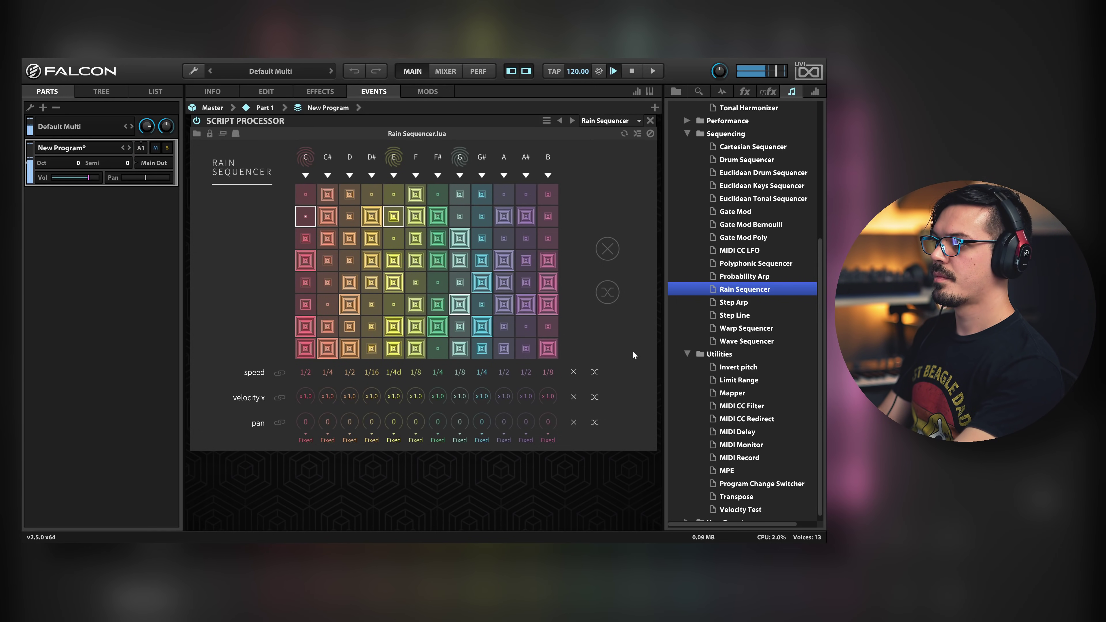
click(595, 398)
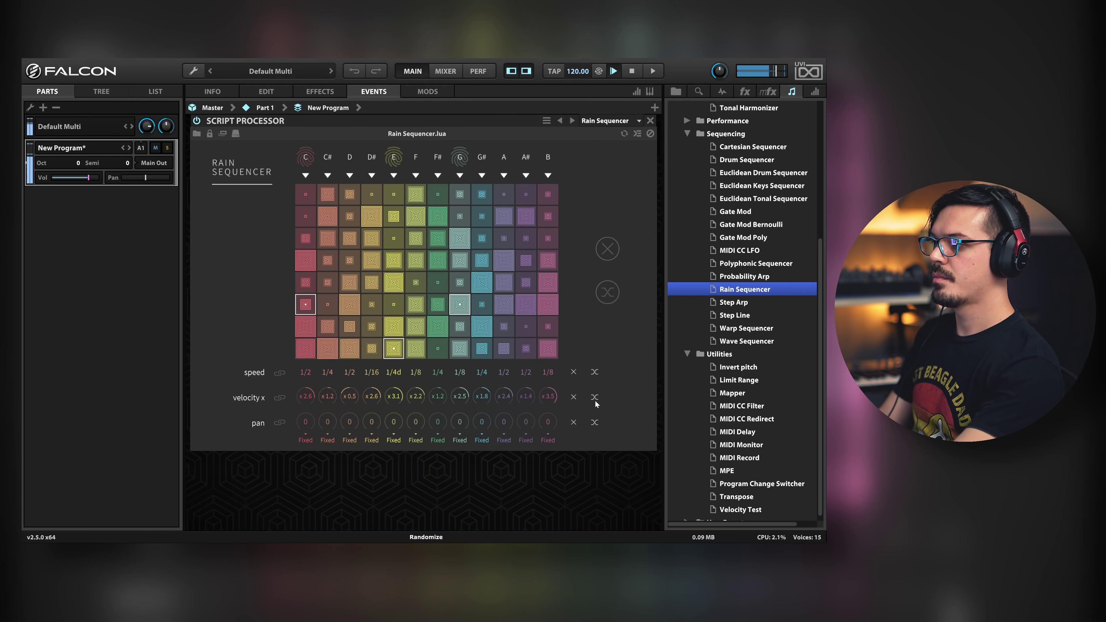
click(595, 429)
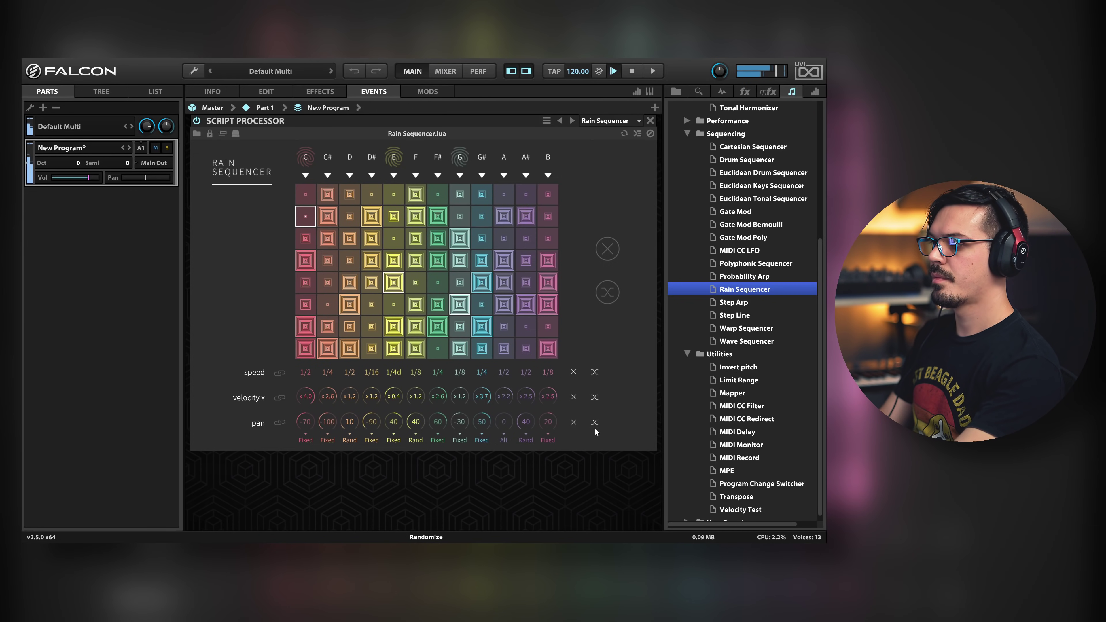
Set the pan mode of the Rain Sequencer's C and G columns to Rand and randomize the whole sequencer twice.
click(306, 441)
click(320, 477)
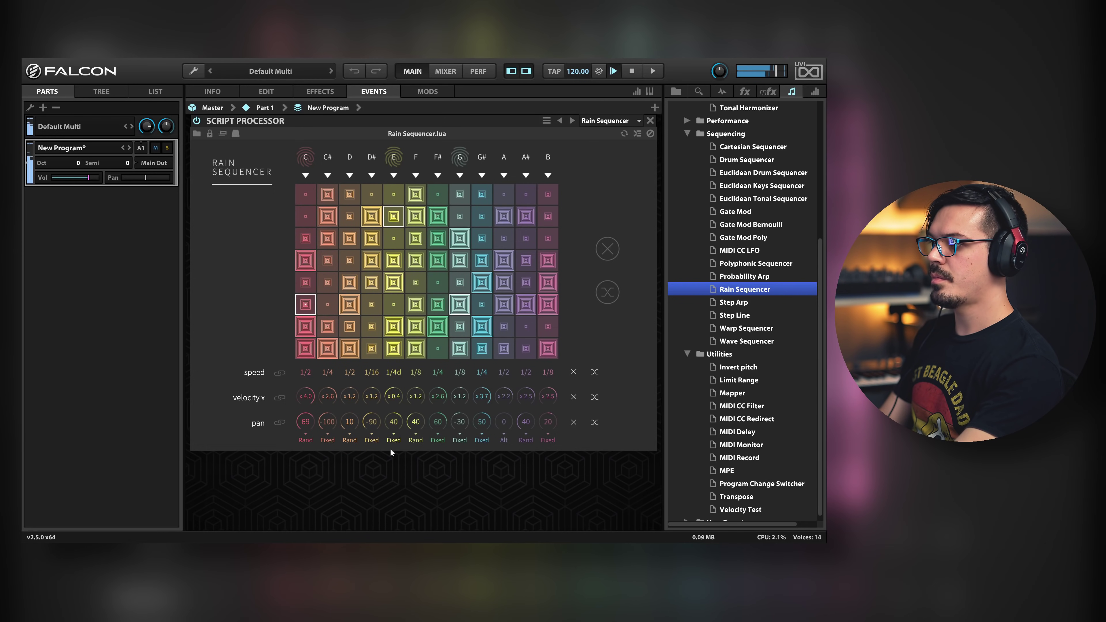
click(459, 441)
click(473, 476)
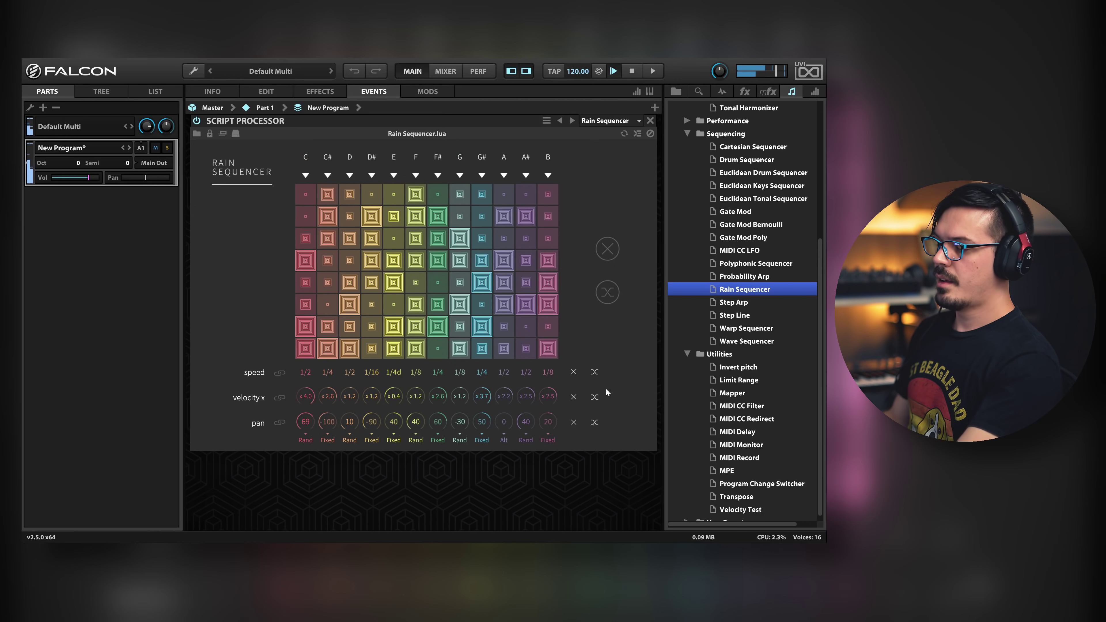
click(607, 299)
click(607, 299)
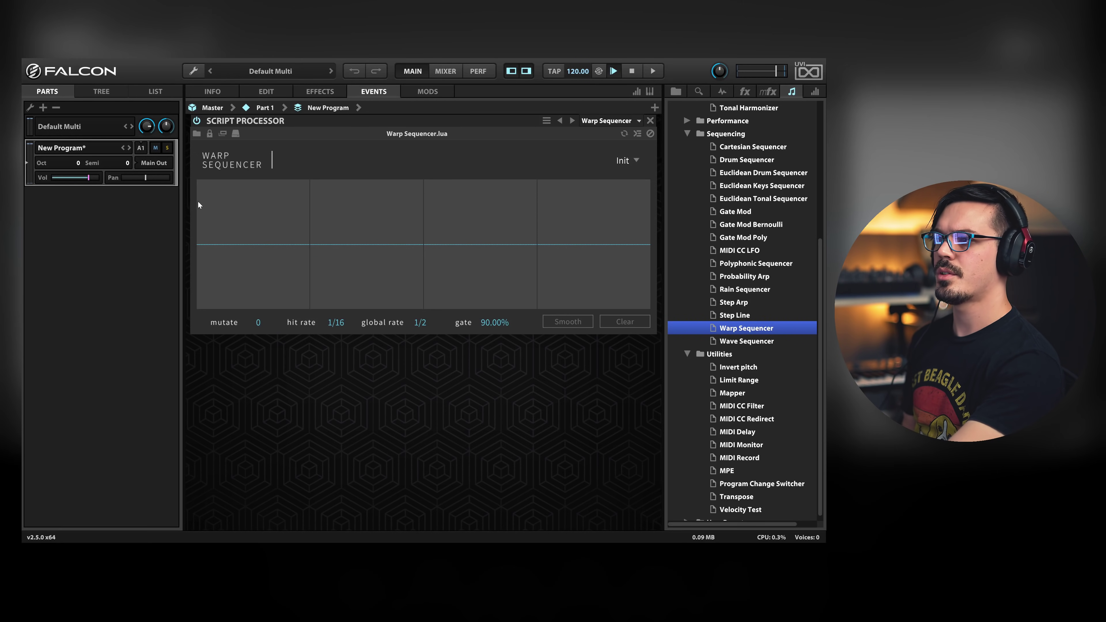
Load the Warp Sequencer, draw a curve descending across its whole grid, and set the hit rate to 1/32.
drag(199, 205, 249, 215)
mouse_move(499, 266)
mouse_down()
mouse_move(608, 302)
mouse_move(651, 303)
mouse_up()
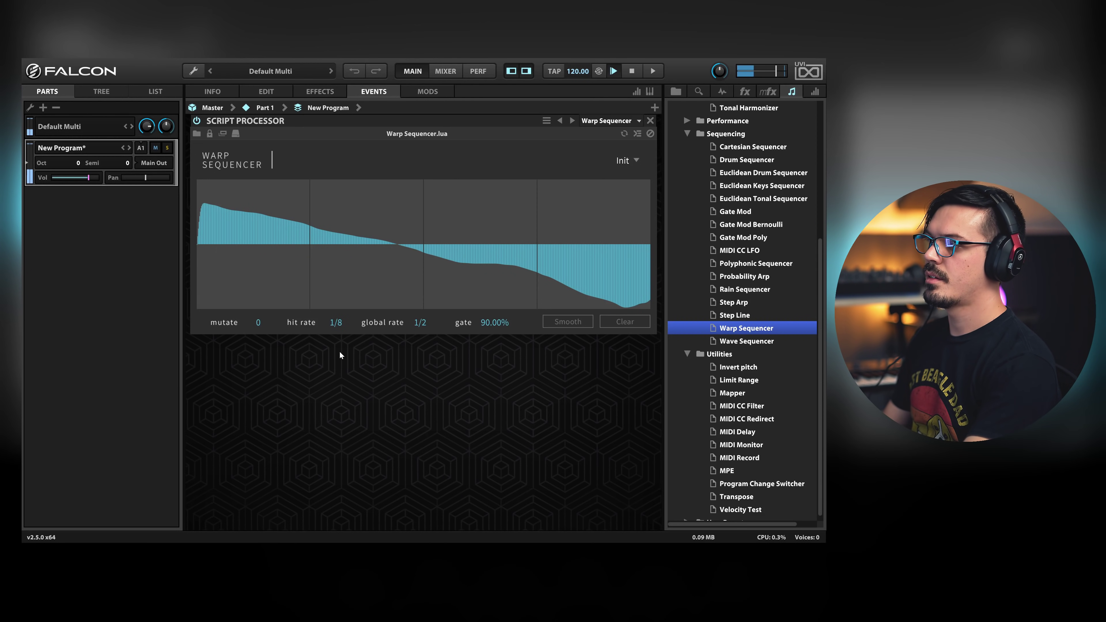
drag(342, 331, 336, 213)
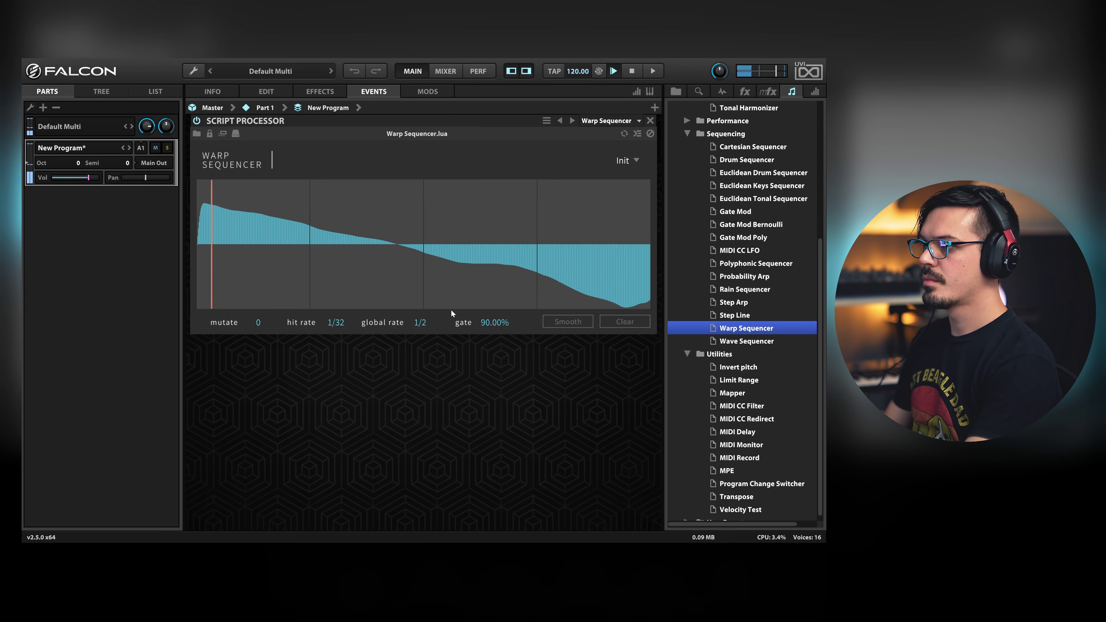
Try mutate amounts of 5, 3 and 2 in the Warp Sequencer, and settle on 4.
drag(258, 253, 261, 220)
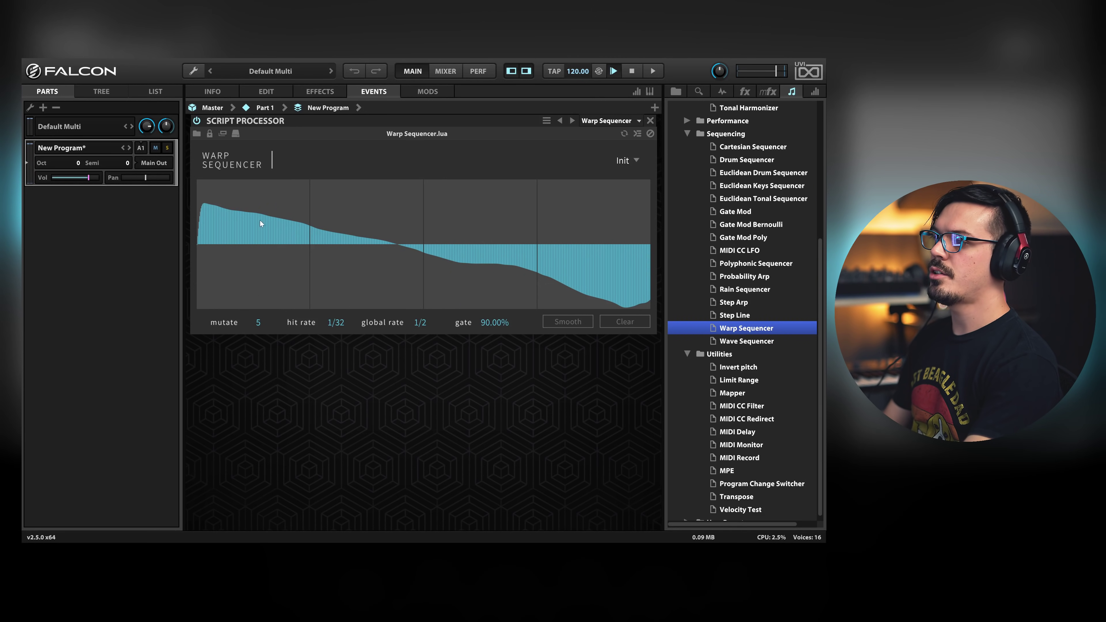
drag(261, 293, 264, 364)
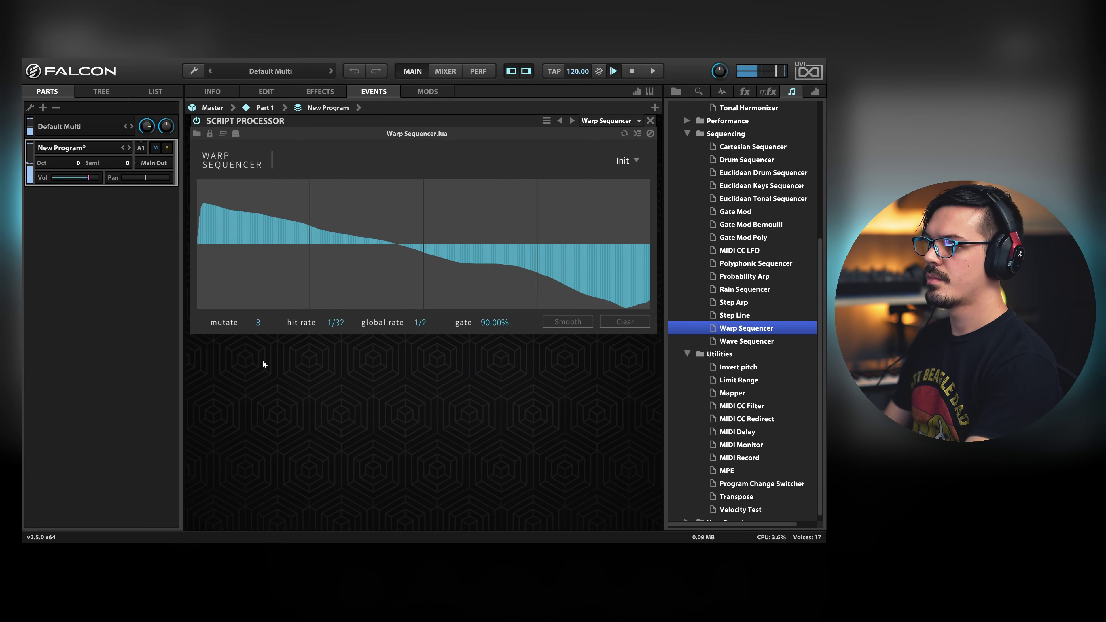
drag(264, 324, 263, 329)
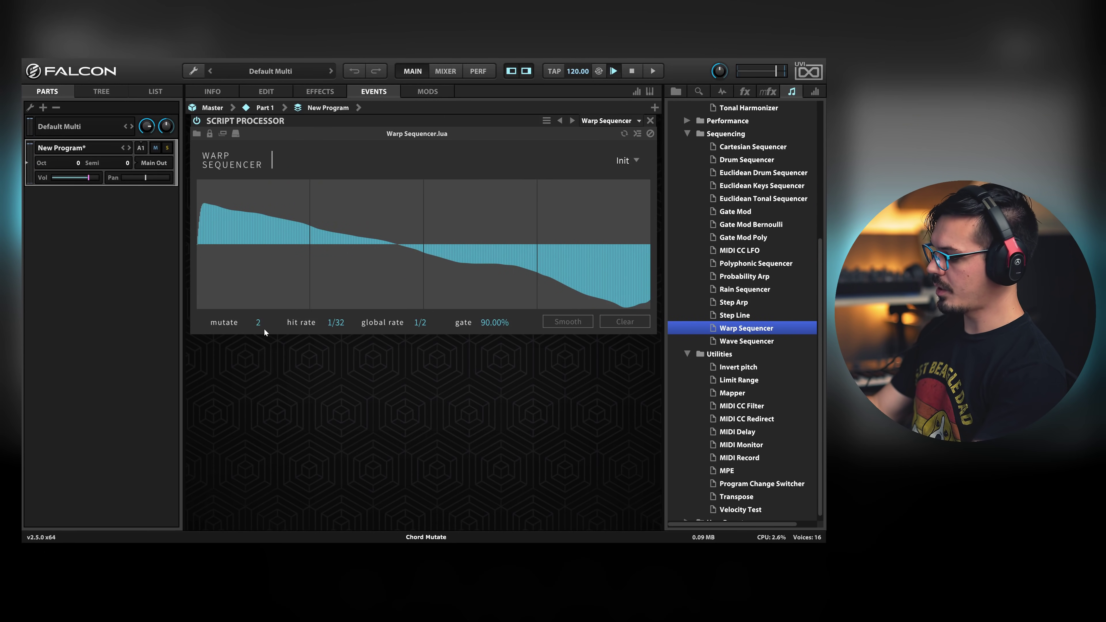
drag(259, 326, 257, 298)
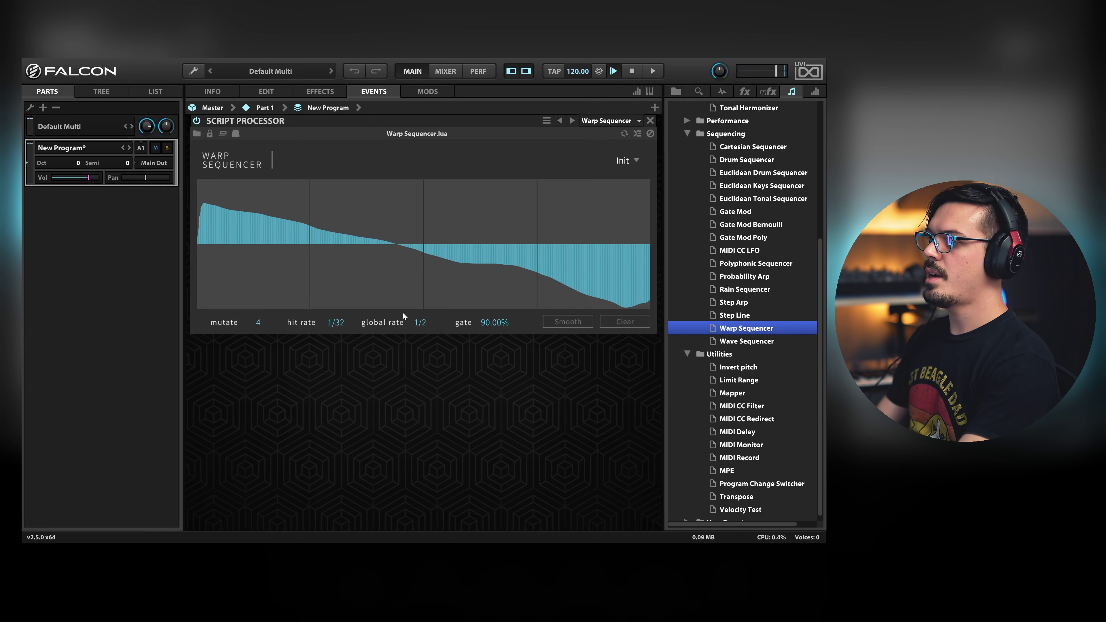
Set the Warp Sequencer's global rate to x4, redraw its curve as jagged peaks, and smooth the curve once.
drag(418, 327, 424, 420)
mouse_move(292, 226)
mouse_down()
mouse_move(393, 287)
mouse_move(462, 221)
mouse_move(596, 184)
mouse_up()
mouse_move(531, 255)
mouse_down()
mouse_move(354, 216)
mouse_move(303, 301)
mouse_move(203, 222)
mouse_move(307, 225)
mouse_move(458, 277)
mouse_up()
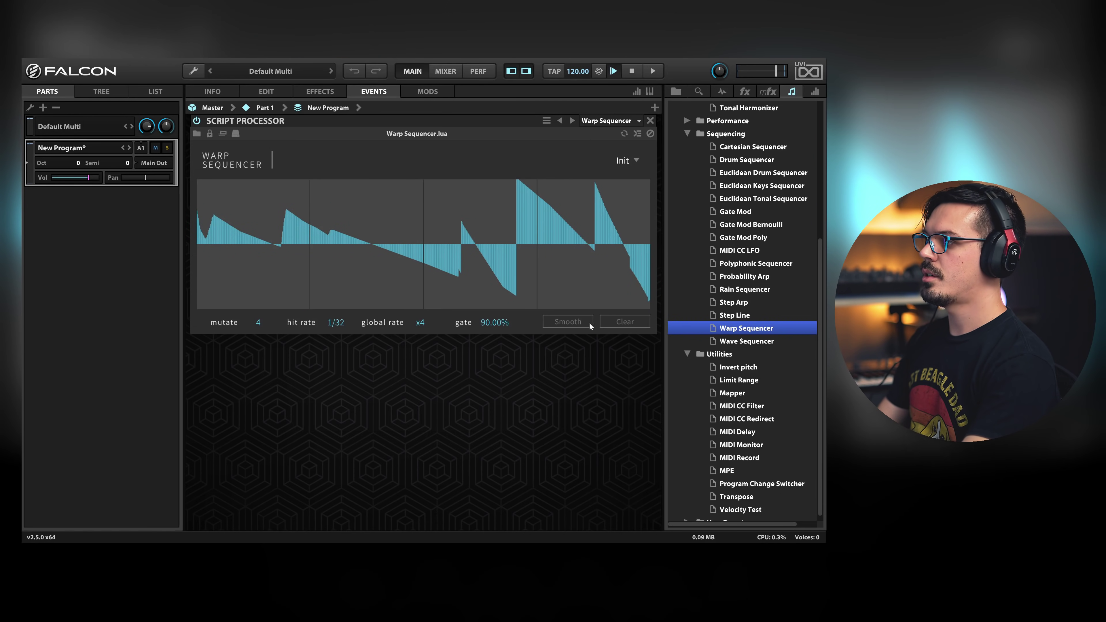
click(561, 320)
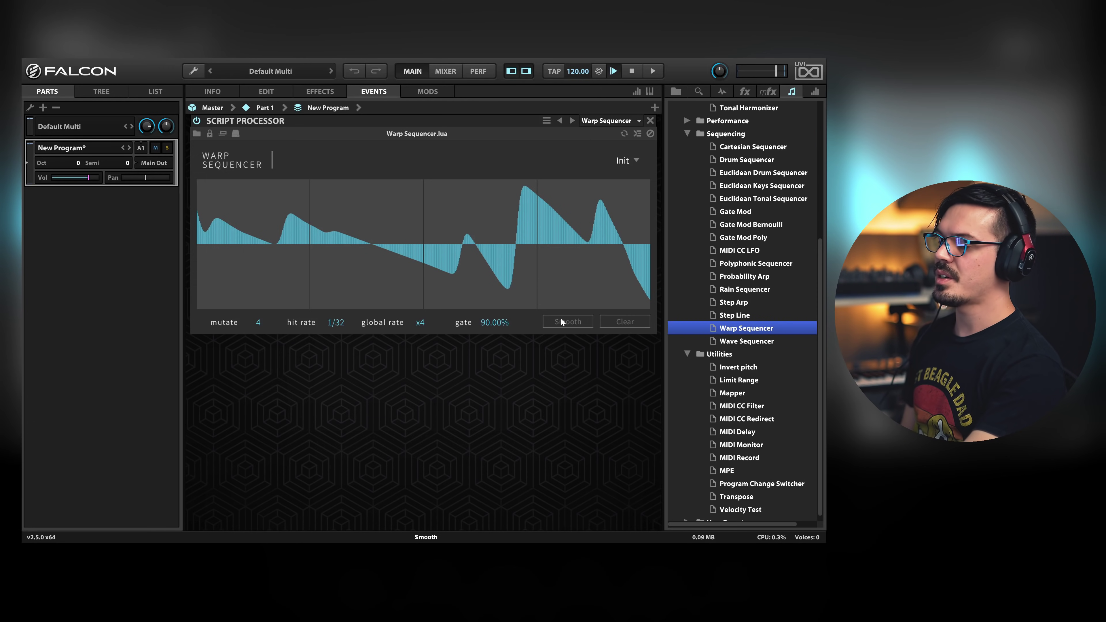
Add a Random modulation to Keygroup 1's pan and set the Warp Sequencer's mutate amount to 5.
click(287, 92)
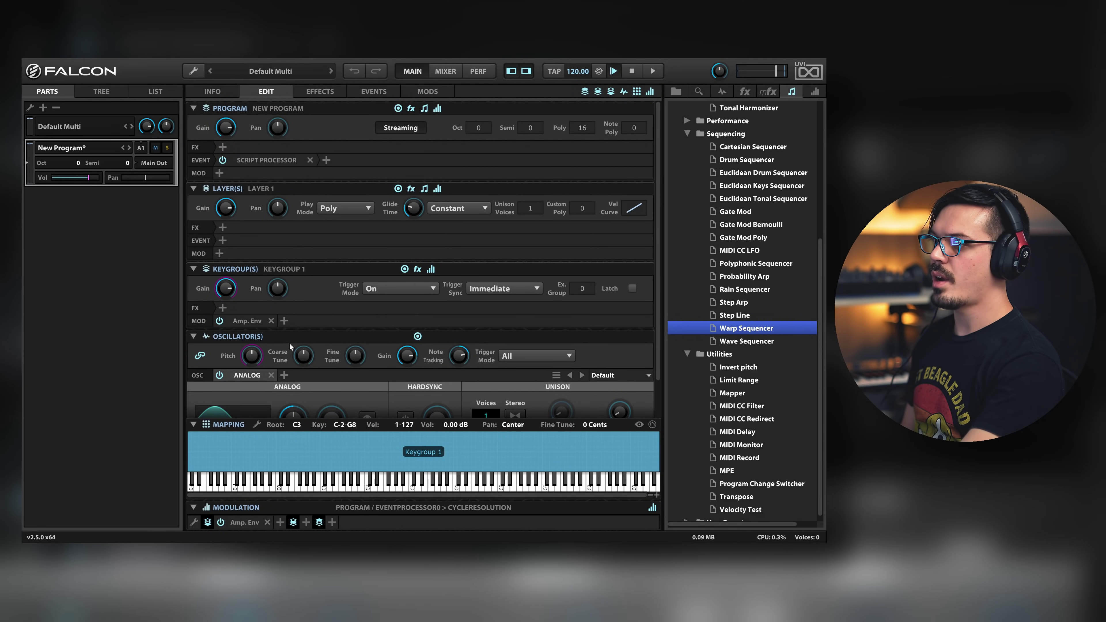
right_click(279, 293)
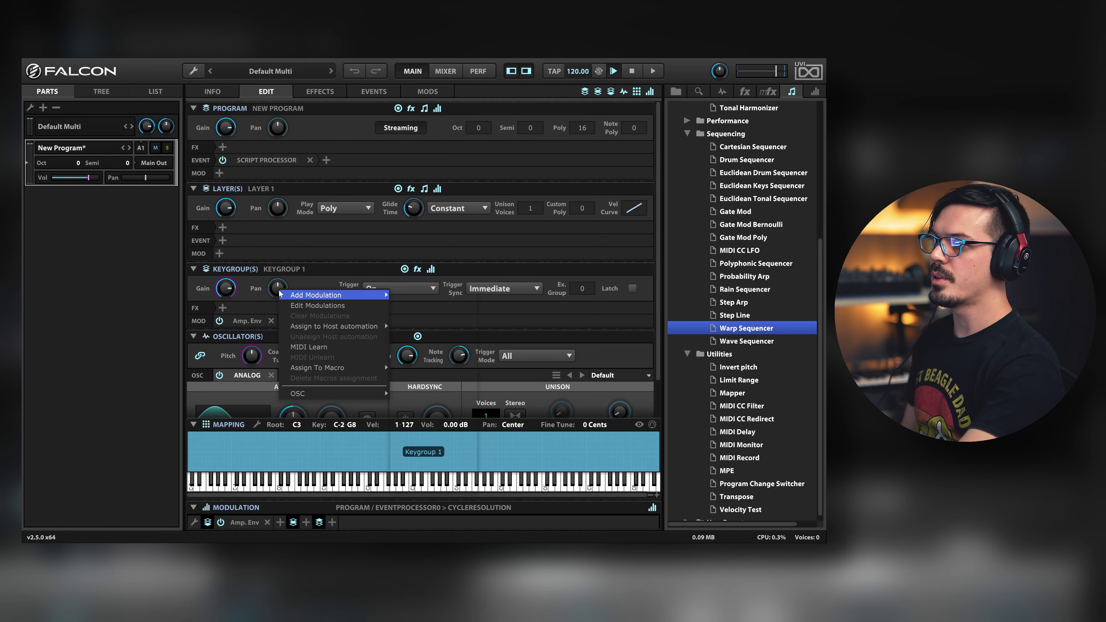
mouse_move(331, 295)
mouse_move(453, 438)
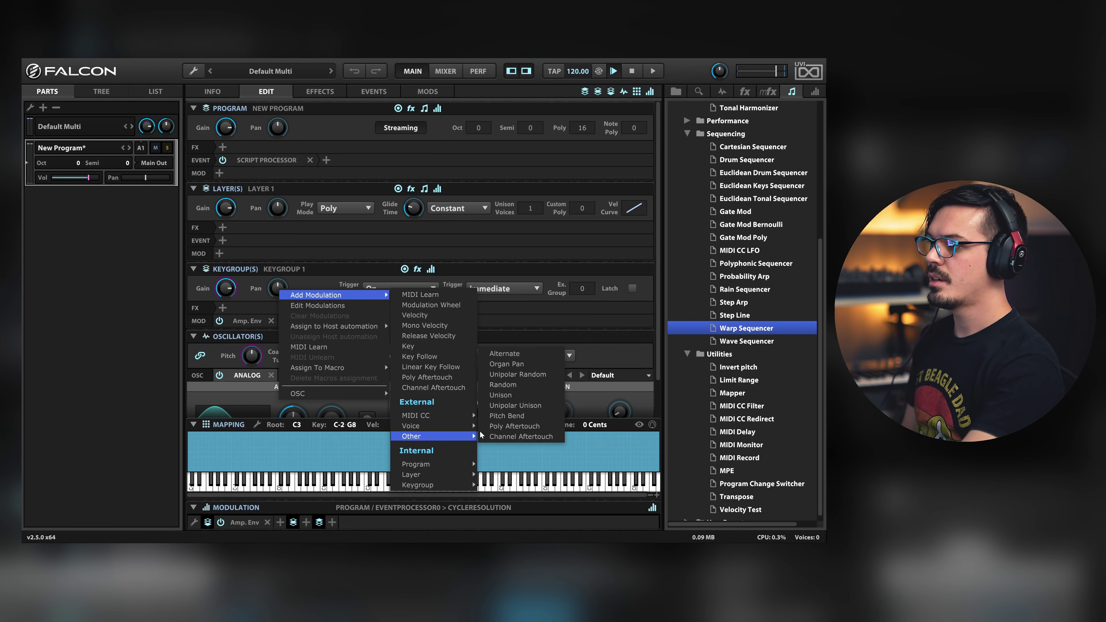
click(510, 388)
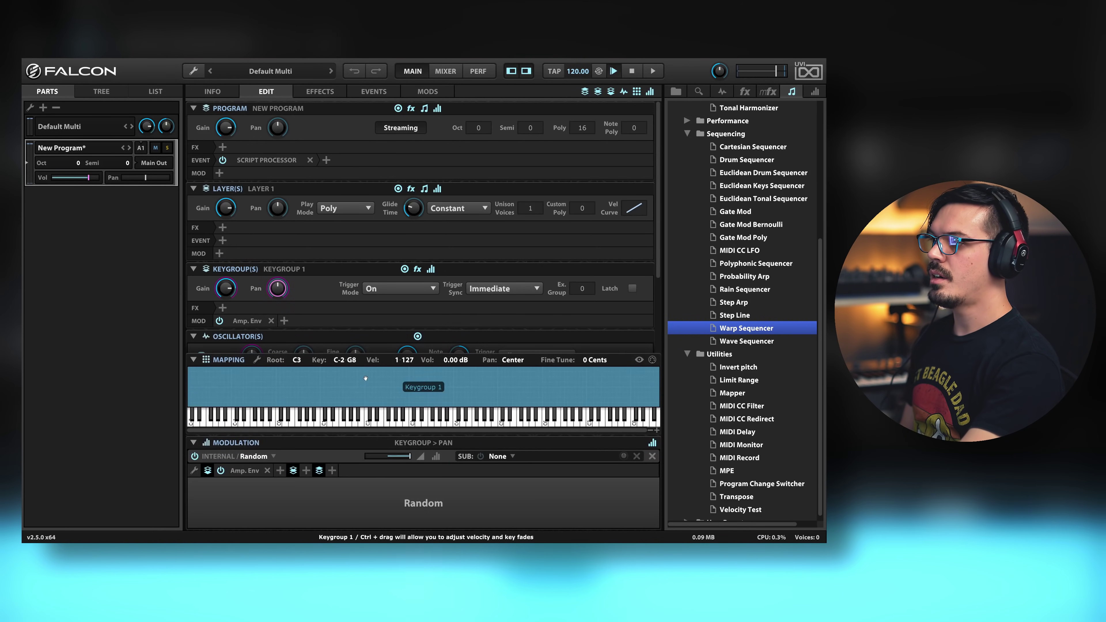
click(374, 92)
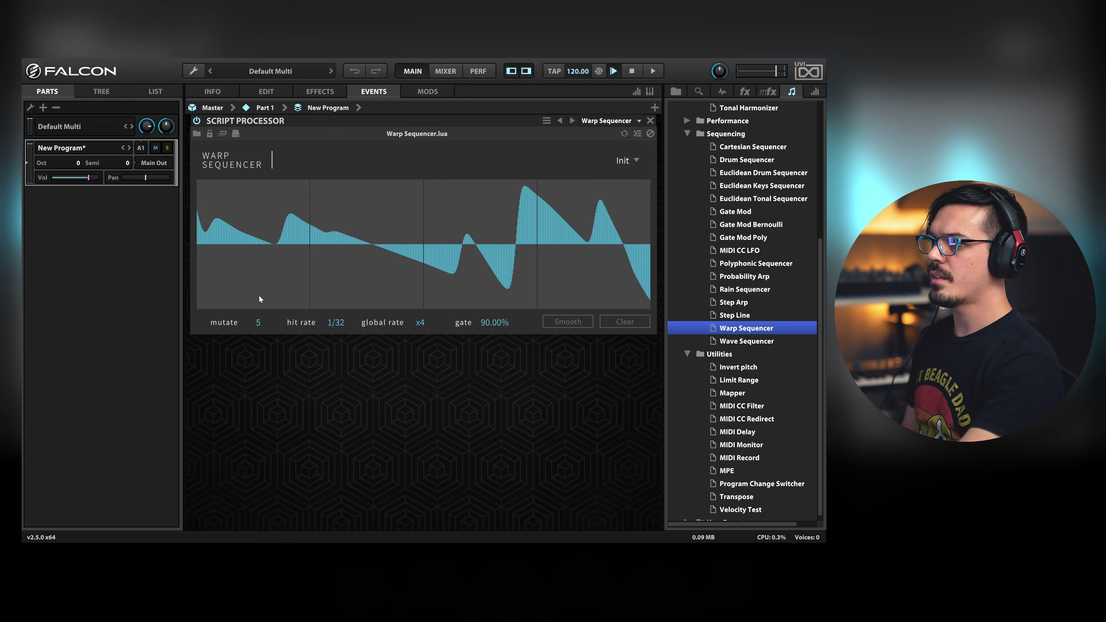
Add a SparkVerb effect to the program and set its decay to 7.72 s and its mix to about 36%.
click(266, 92)
click(320, 91)
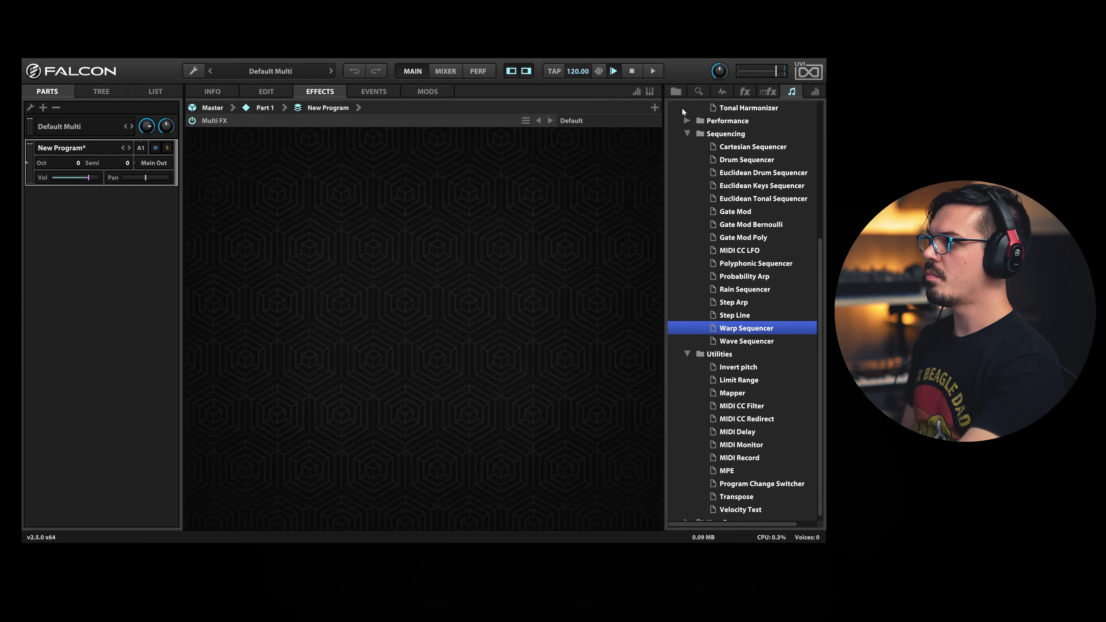
click(751, 92)
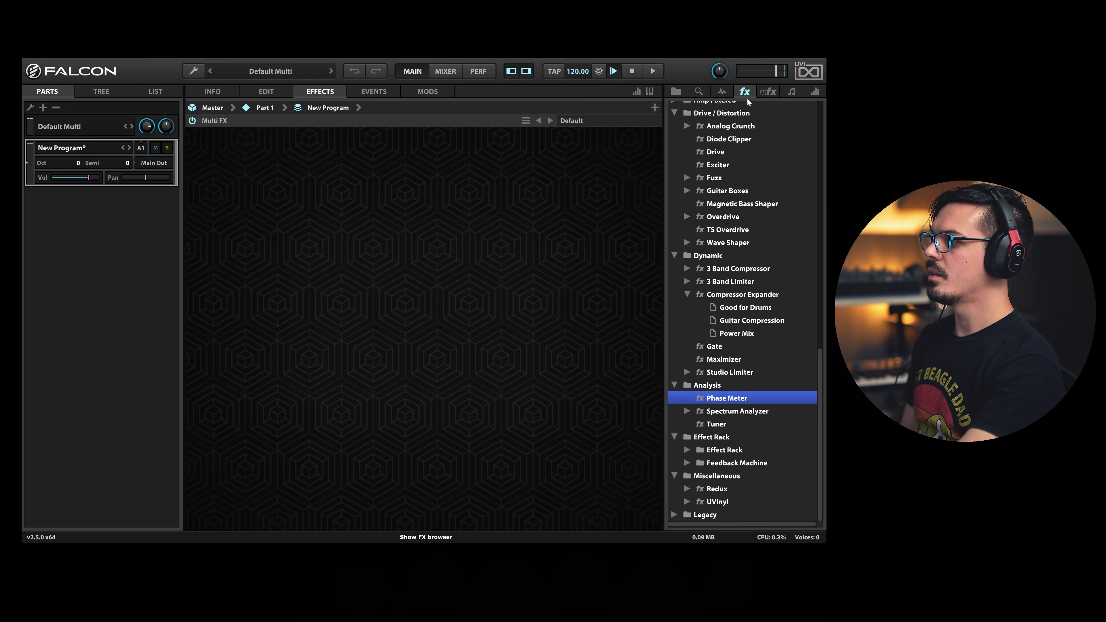
scroll(719, 218, up, 15)
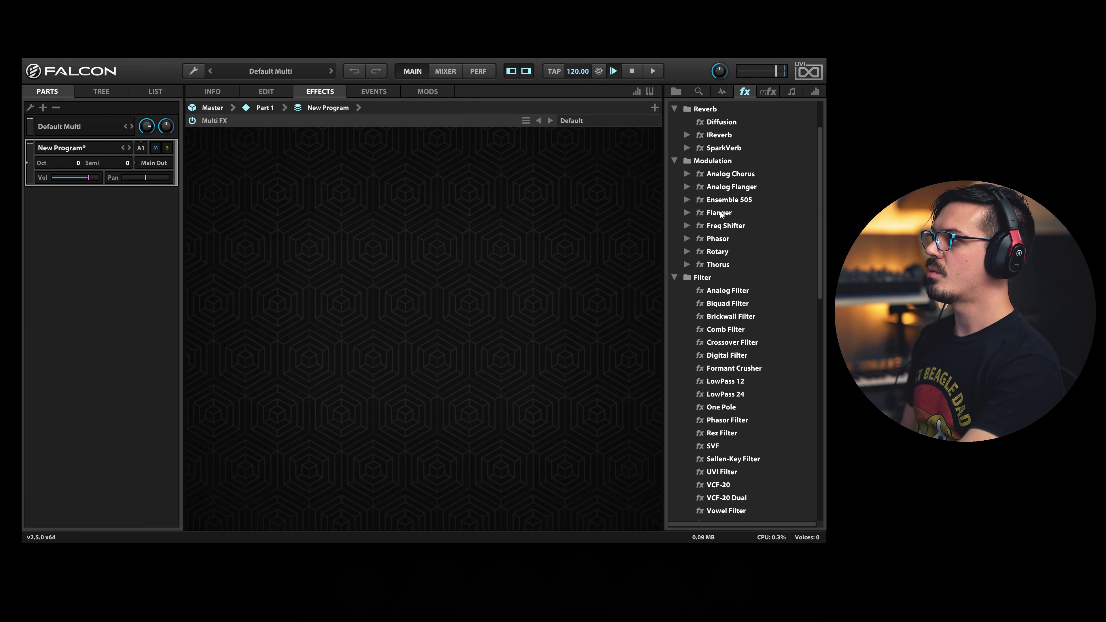
drag(724, 147, 349, 165)
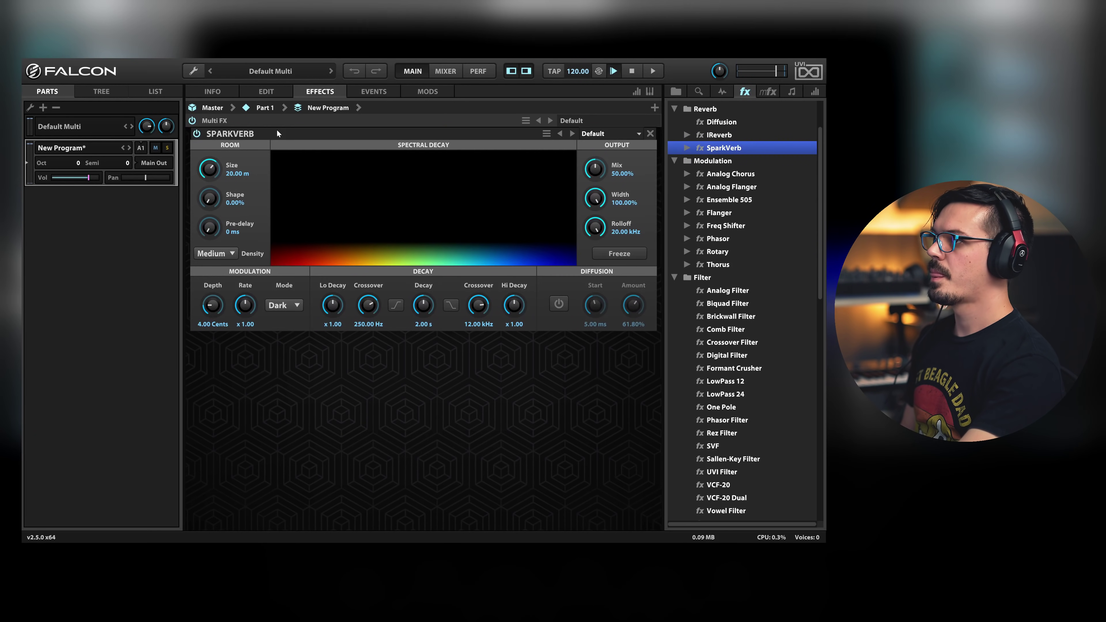
drag(435, 300, 434, 252)
drag(595, 170, 598, 195)
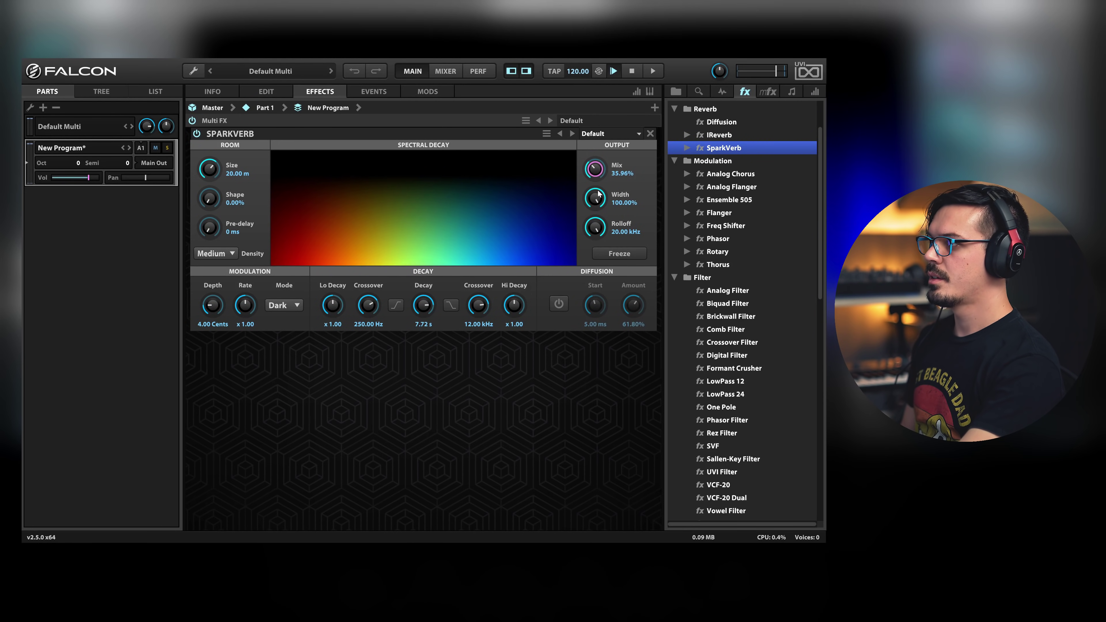
Randomize the speed, gate and pan values of all notes in the Wave Sequencer.
click(373, 92)
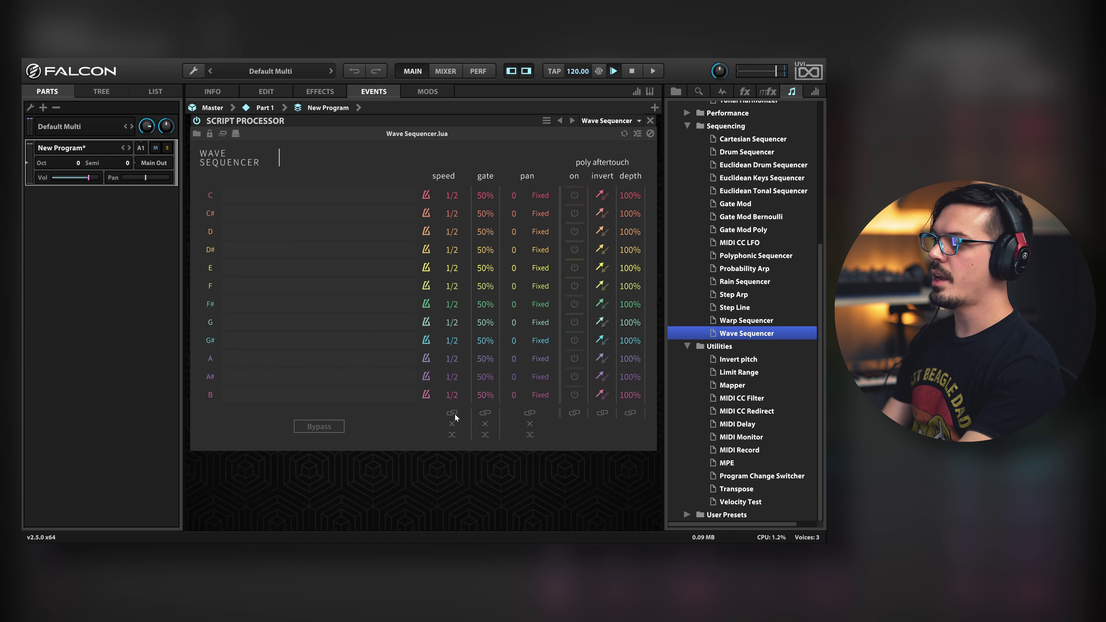
click(453, 435)
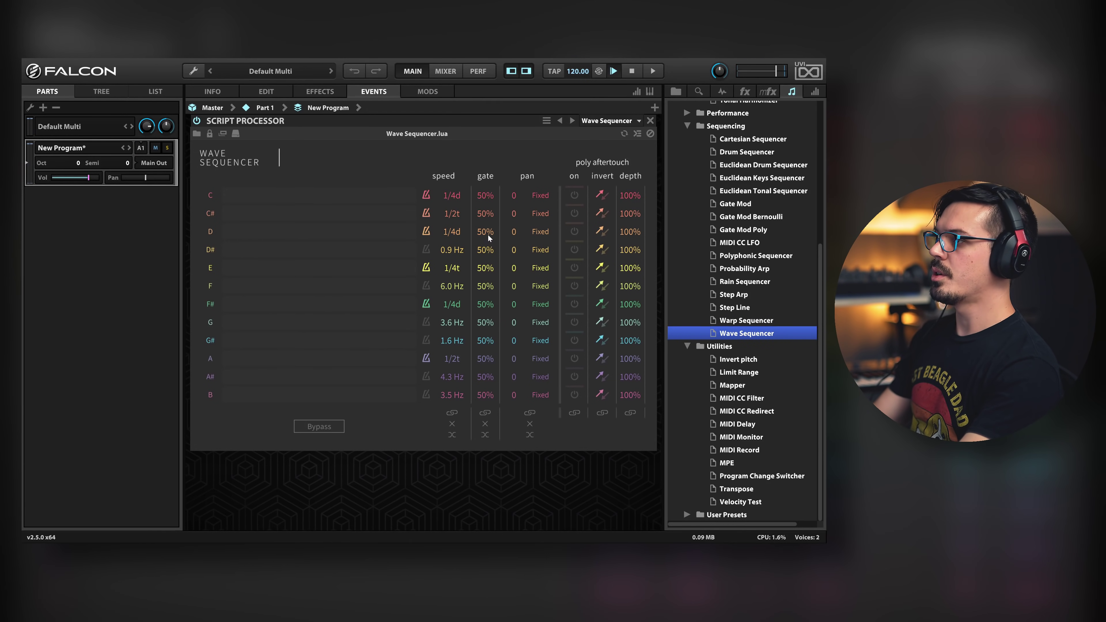
click(486, 434)
click(489, 433)
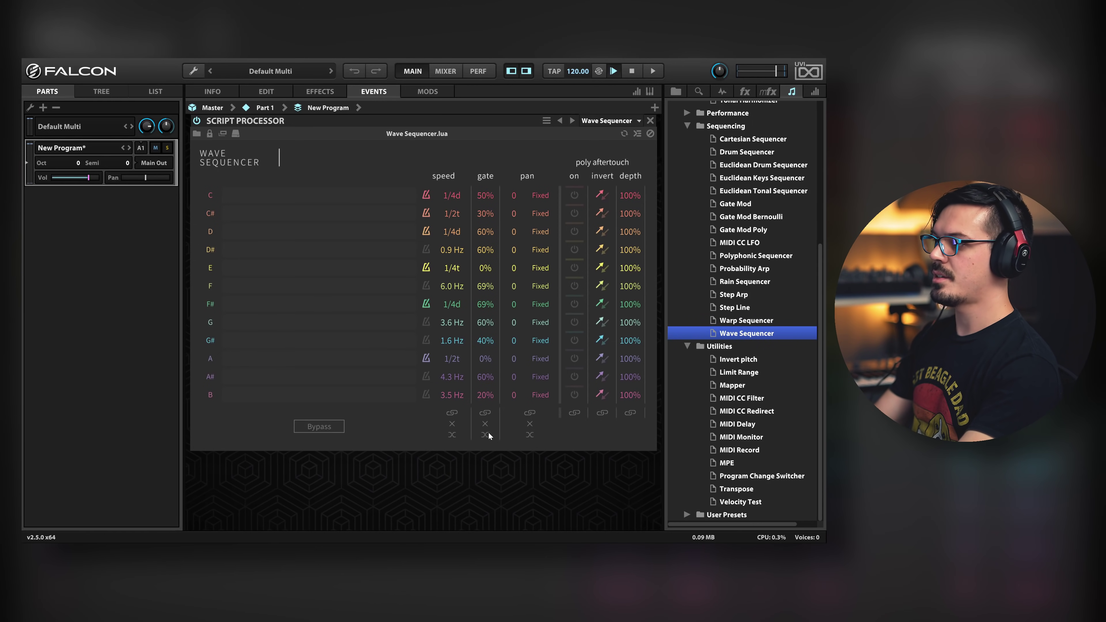
click(528, 434)
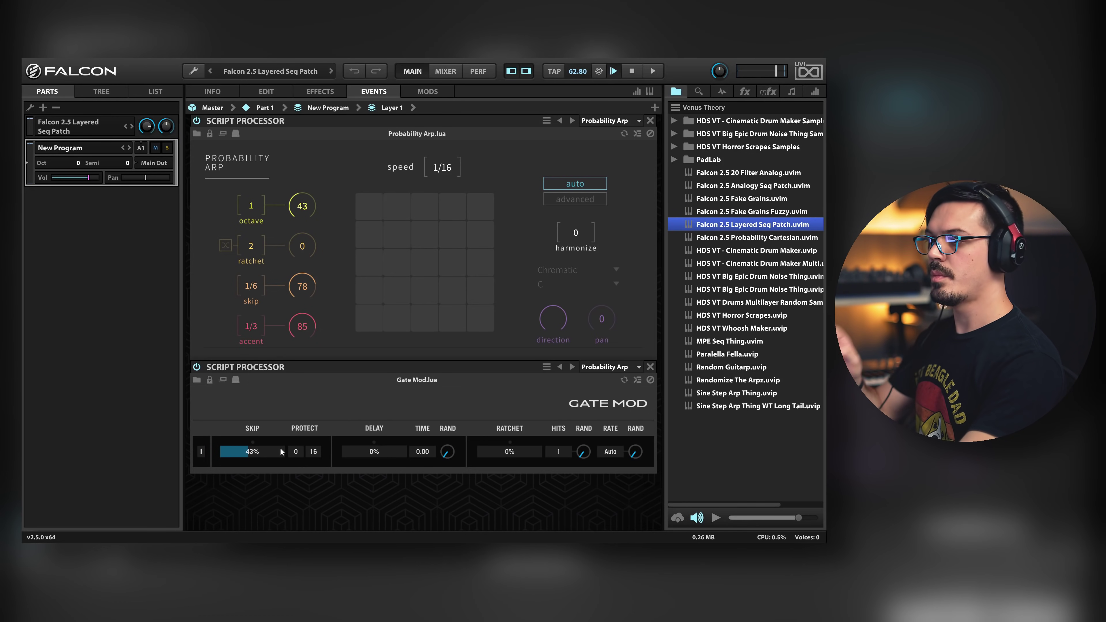
Examine the event processors of Layer 3, Layer 2 and Layer 1 in the Layered Seq Patch.
mouse_move(414, 112)
mouse_move(360, 109)
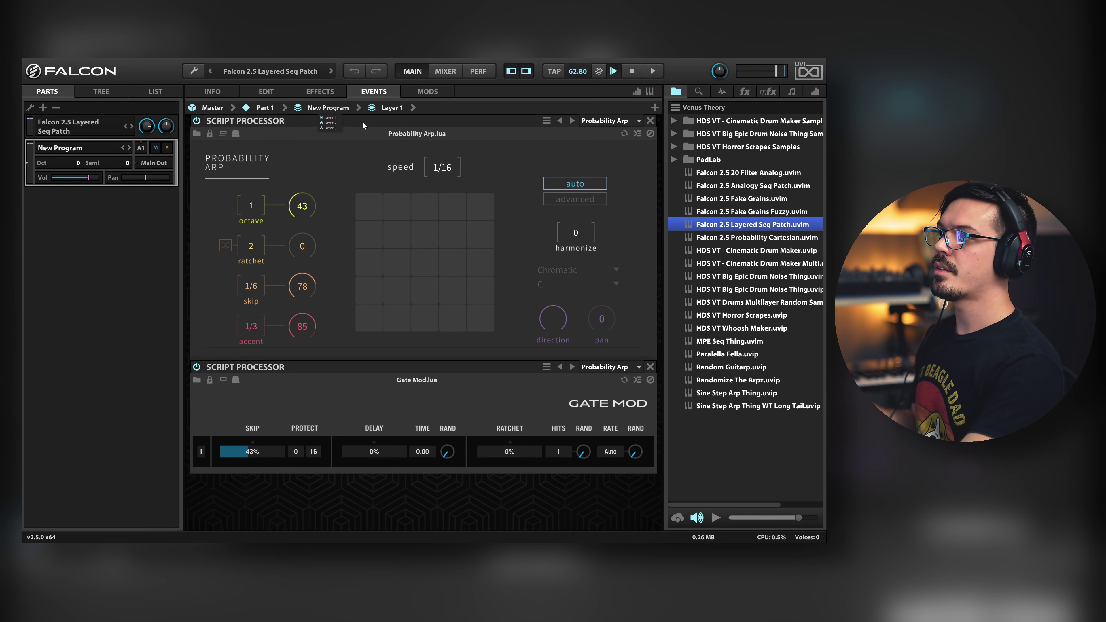
click(337, 128)
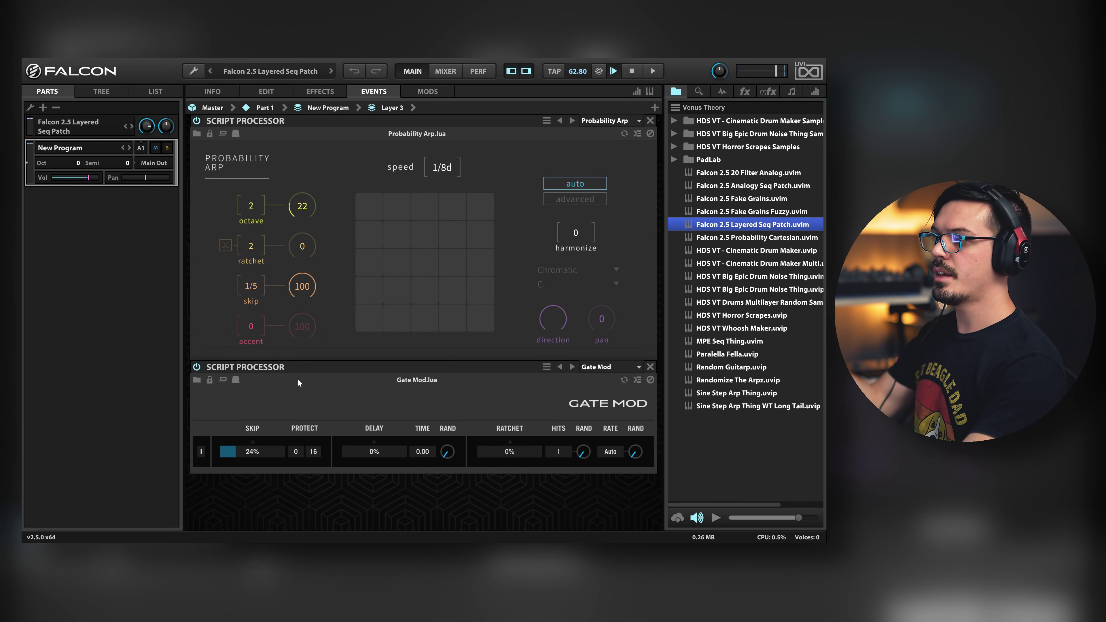
mouse_move(357, 111)
click(330, 123)
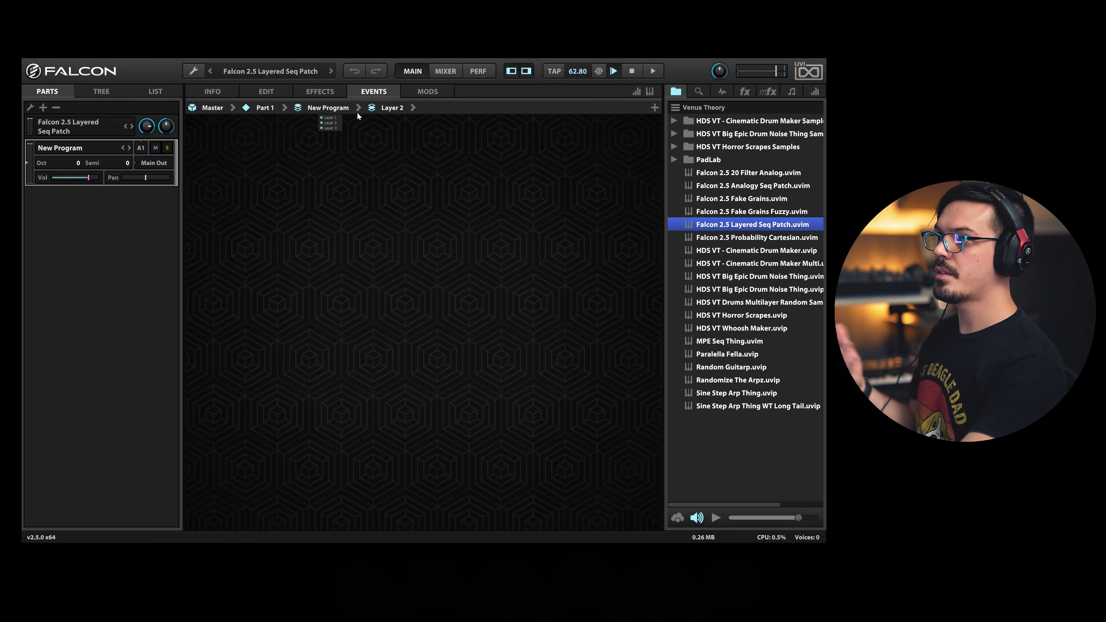
click(339, 117)
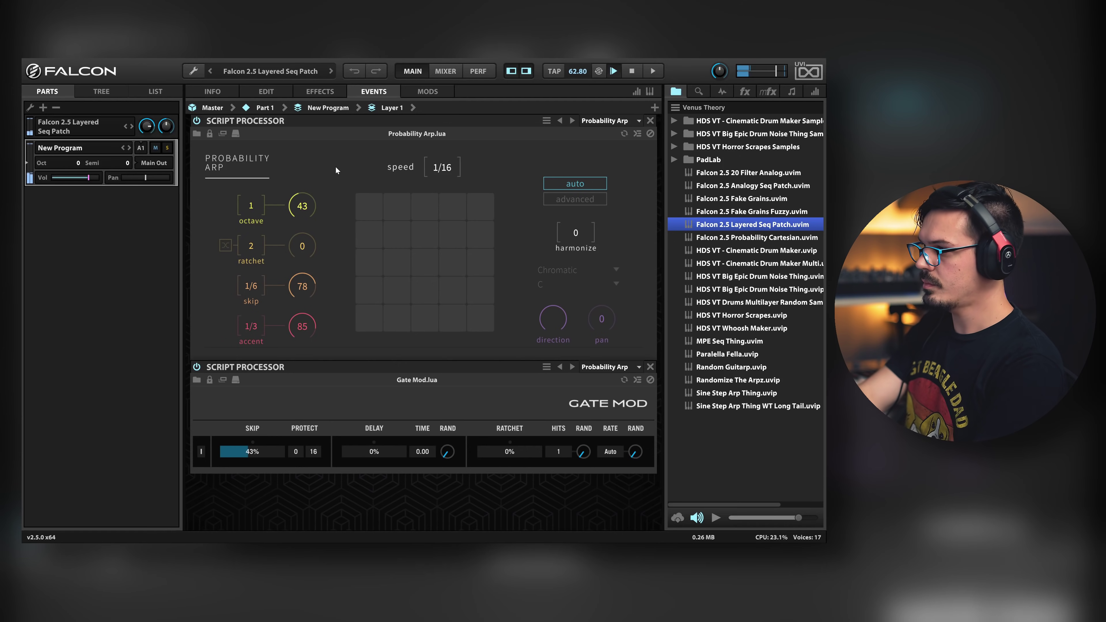
Load the Falcon 2.5 Probability Cartesian multi and look through its chain of event processors.
key(Down)
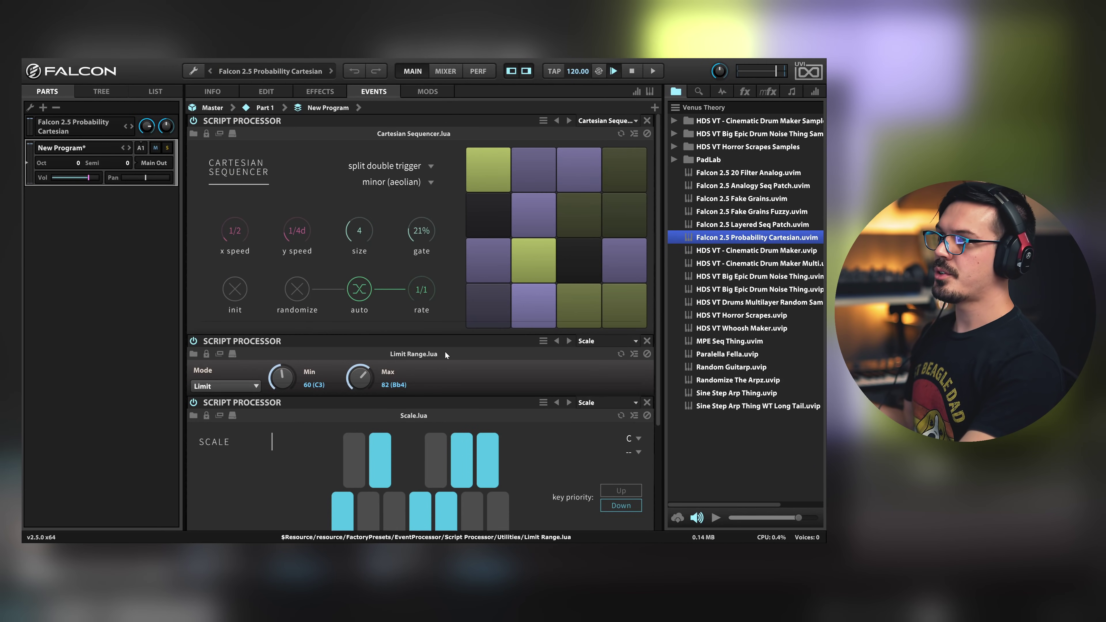
drag(660, 292, 663, 389)
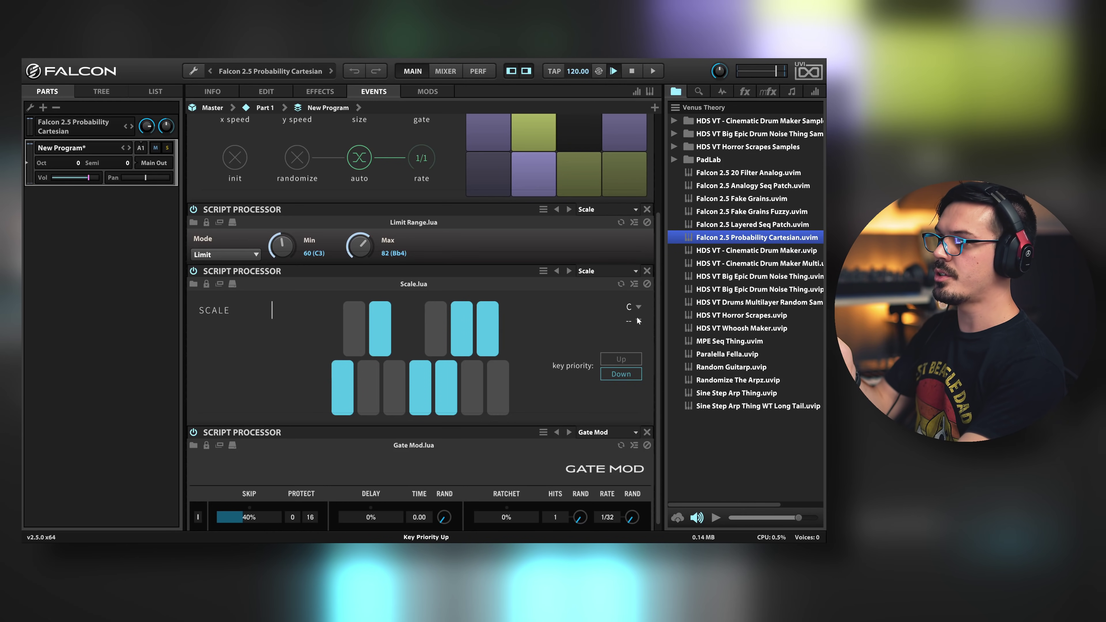
scroll(655, 331, down, 1)
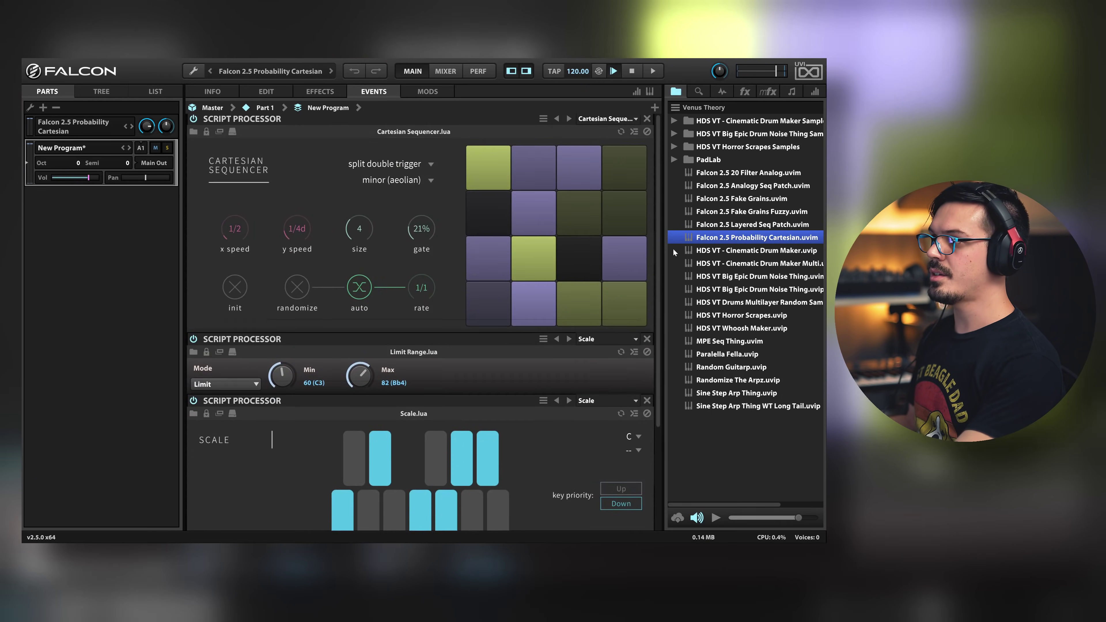
scroll(658, 396, up, 5)
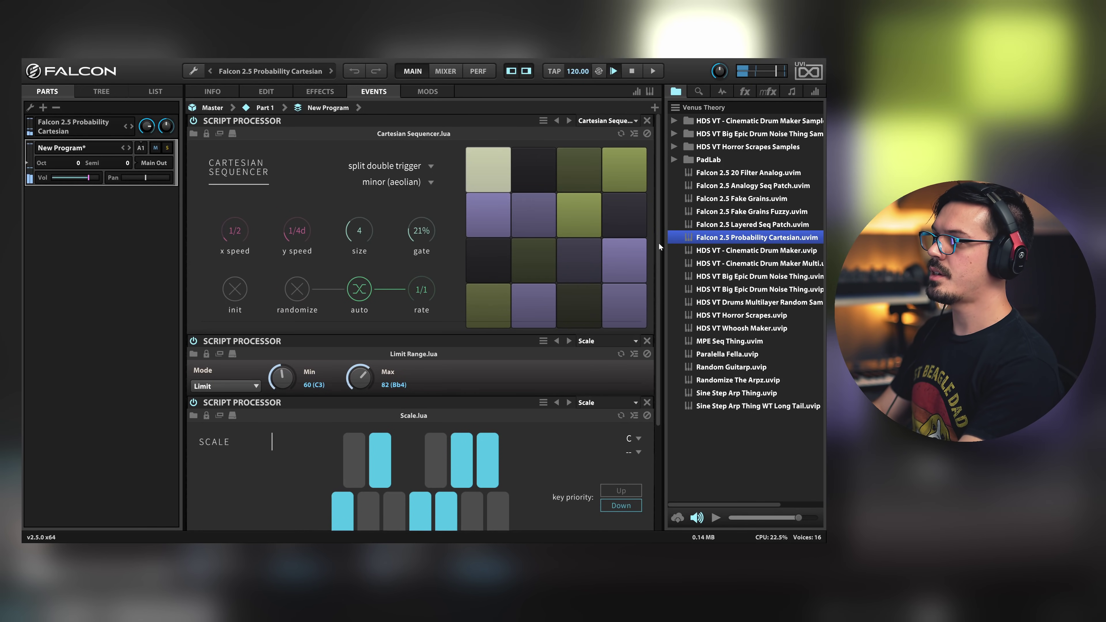
Switch off the Ab and G notes in the Scale processor.
scroll(635, 334, down, 3)
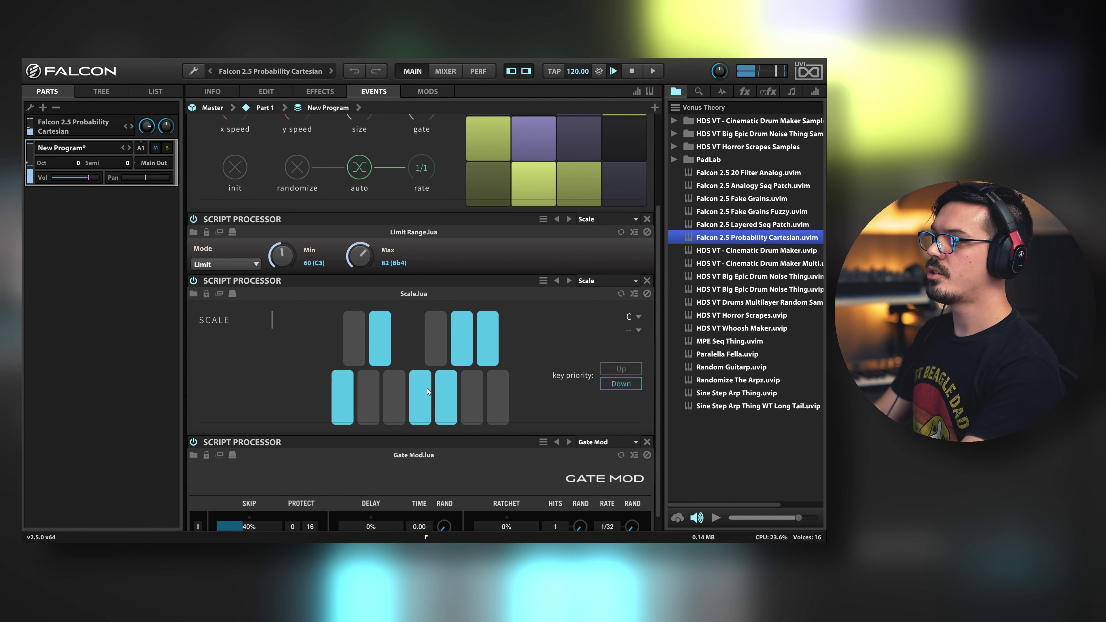
click(467, 336)
click(449, 370)
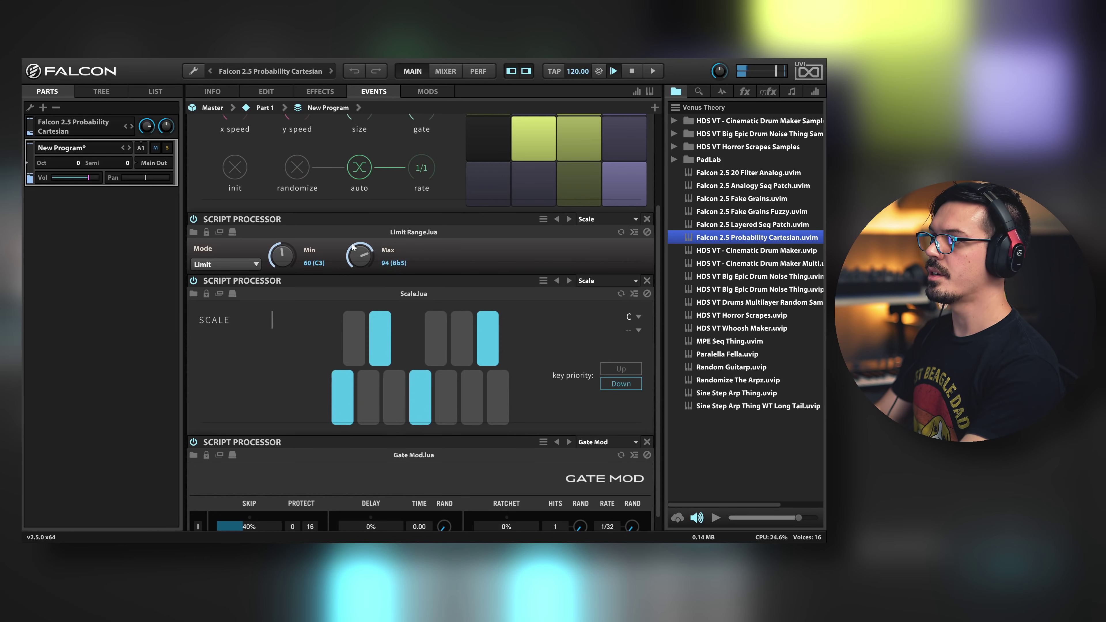
Set the Limit Range processor's maximum to 100 (E6) and its minimum to 48 (C2).
scroll(353, 246, up, 6)
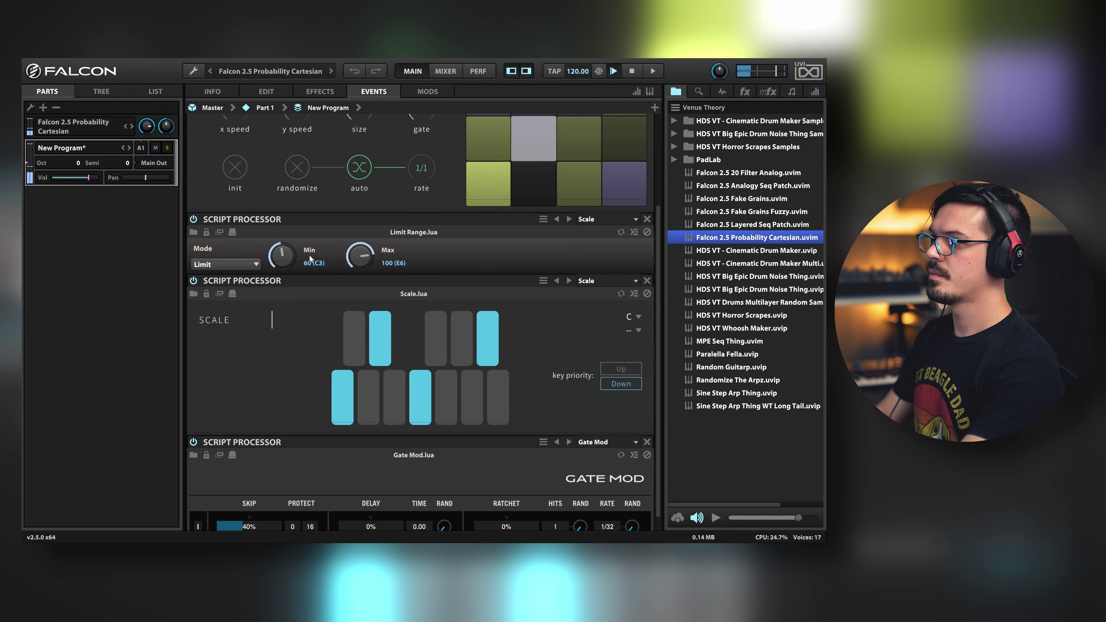
scroll(293, 260, down, 3)
scroll(292, 272, down, 1)
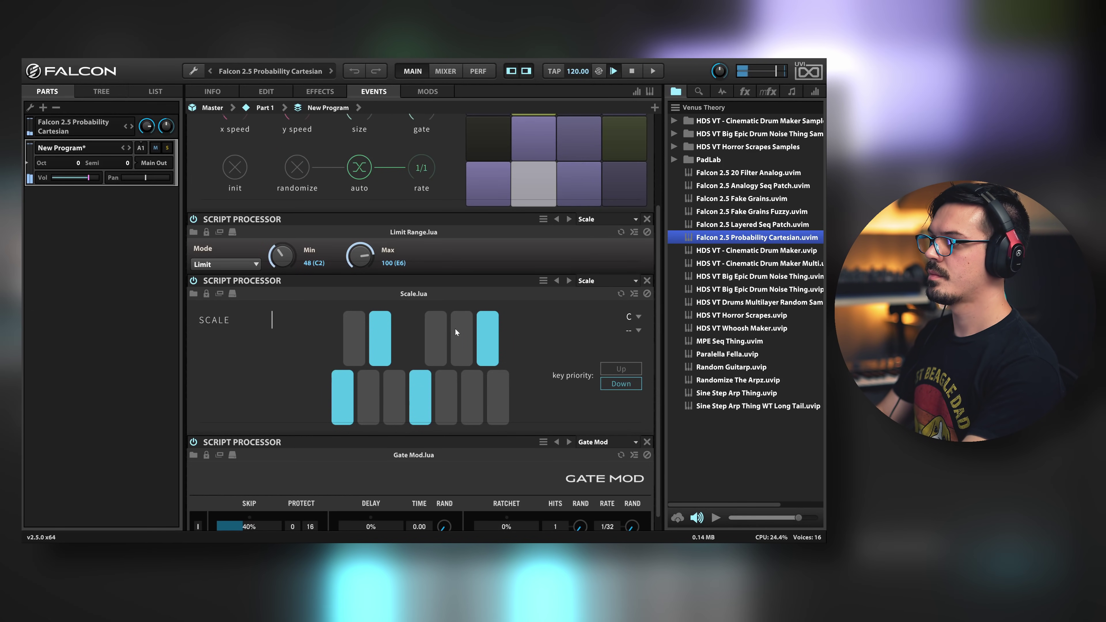
Switch G back on in the Scale processor, try D in place of Eb, and restore Eb and Ab with D off.
click(440, 374)
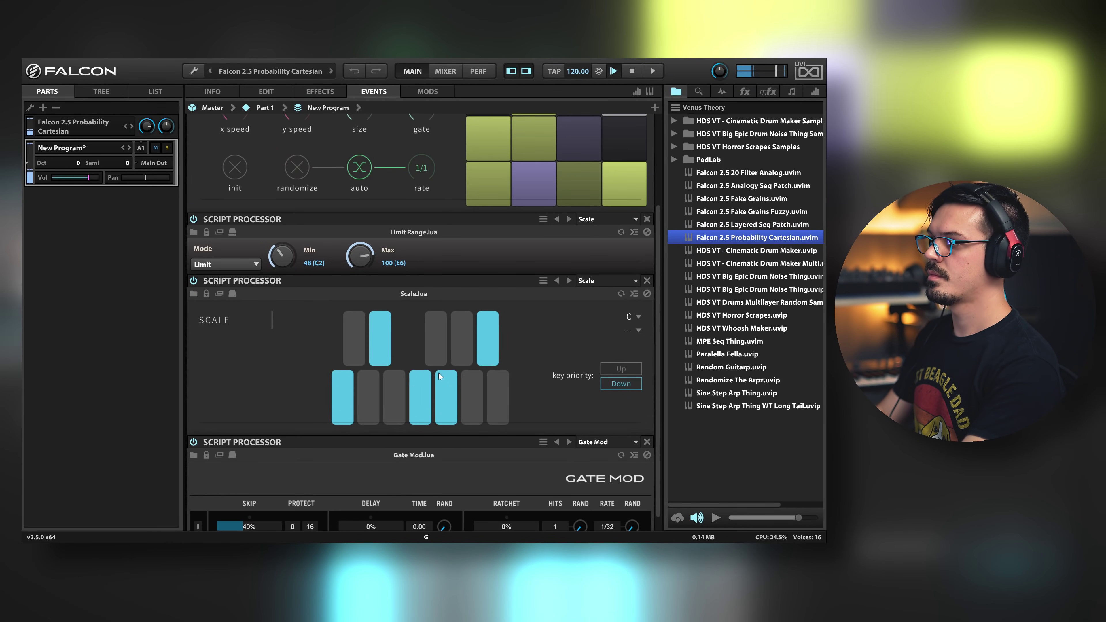
click(380, 349)
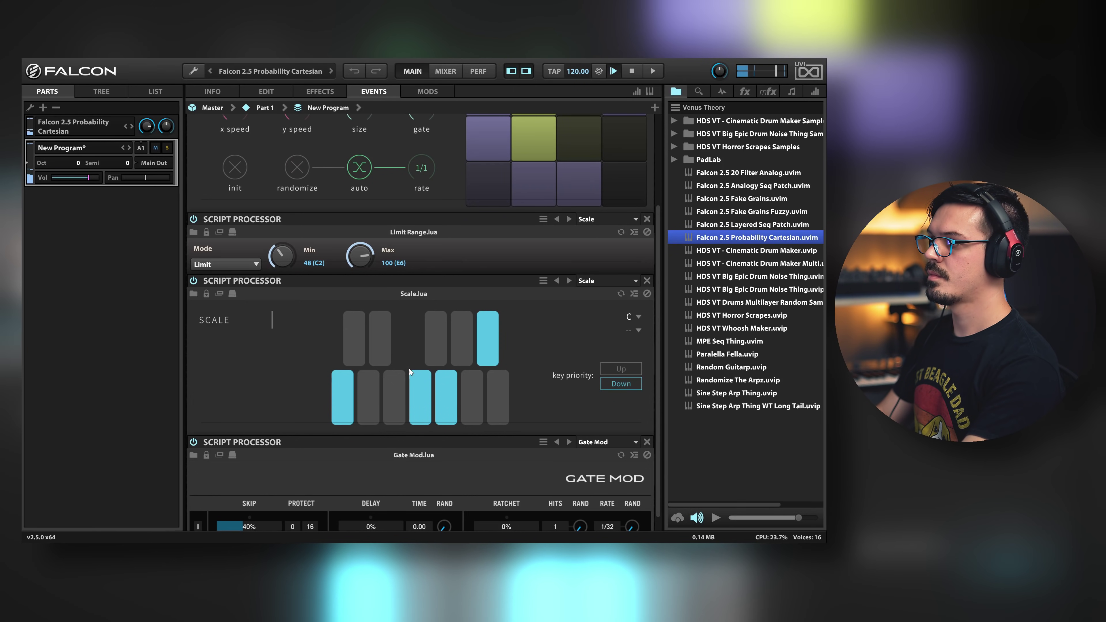
click(374, 376)
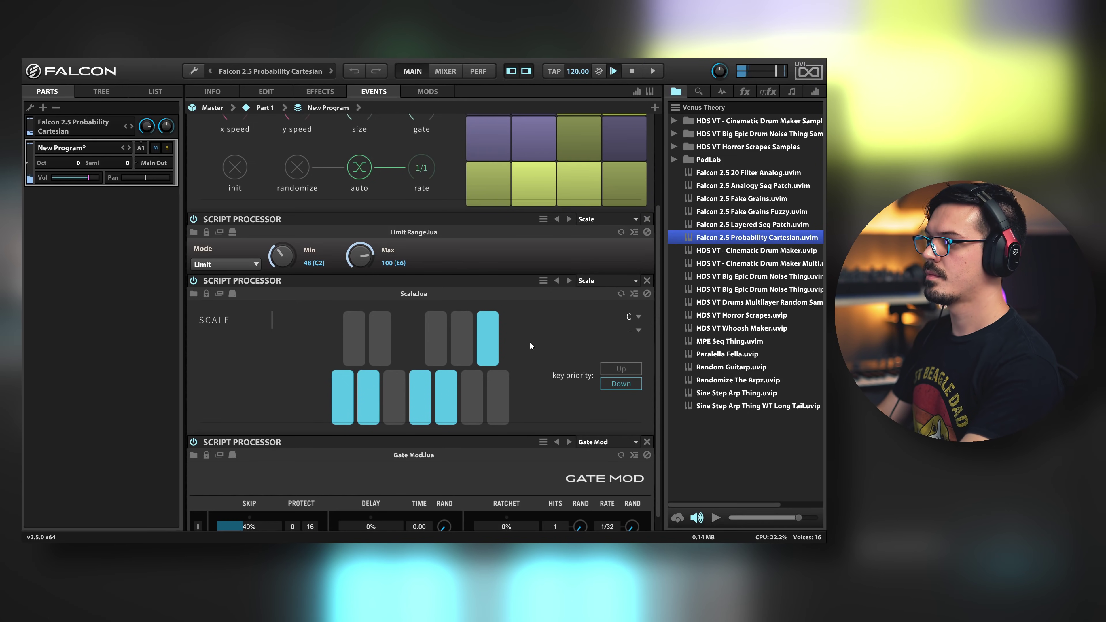
click(467, 347)
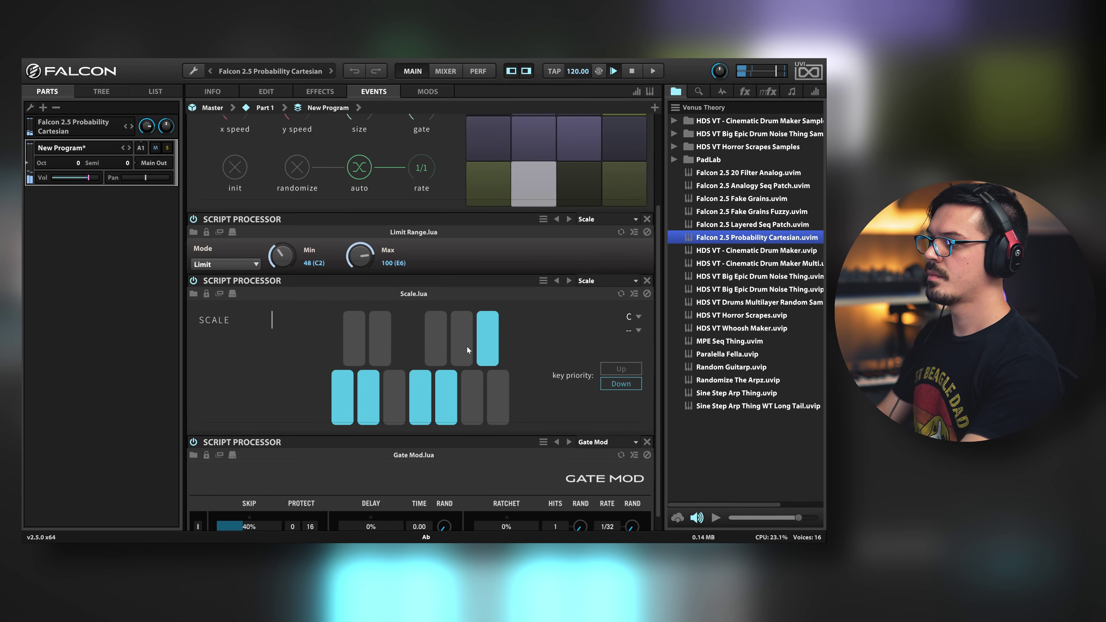
click(378, 360)
click(365, 386)
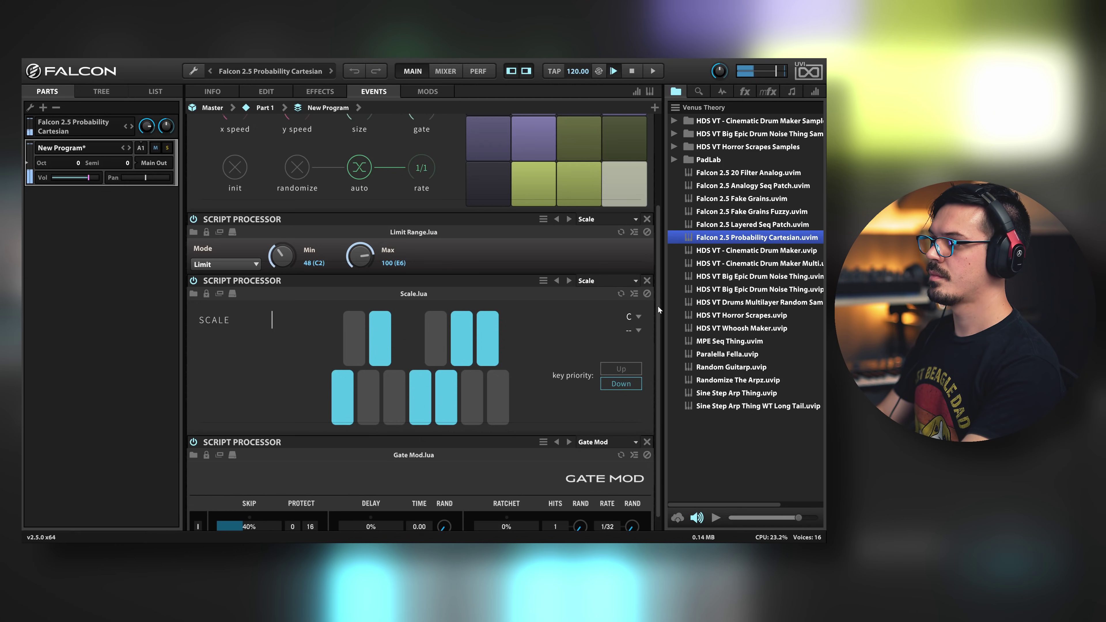
drag(658, 303, 650, 200)
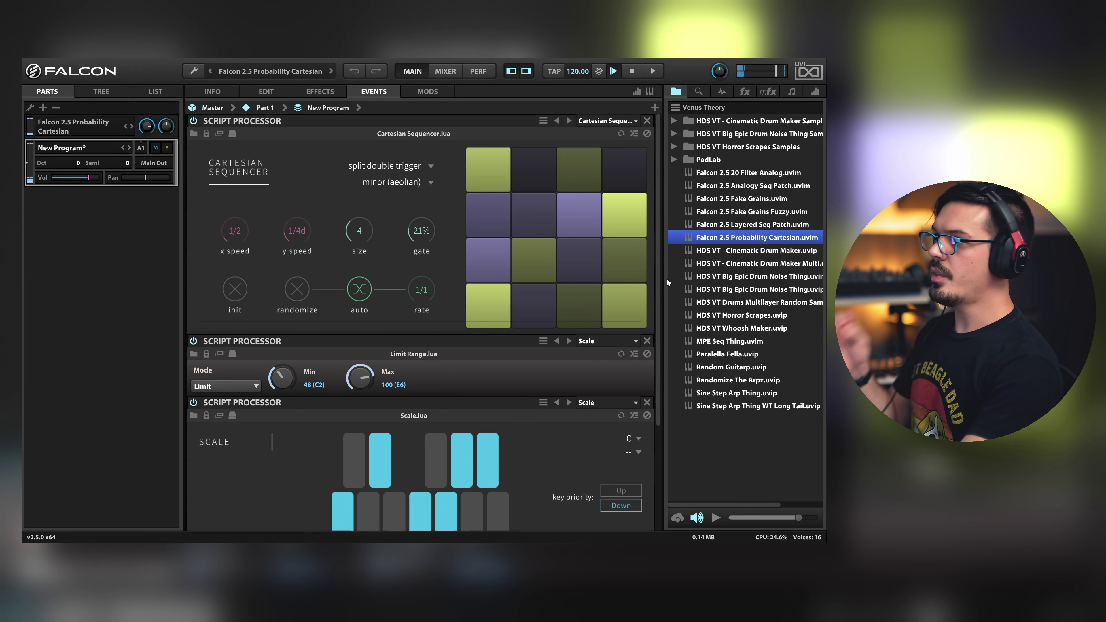
mouse_move(642, 274)
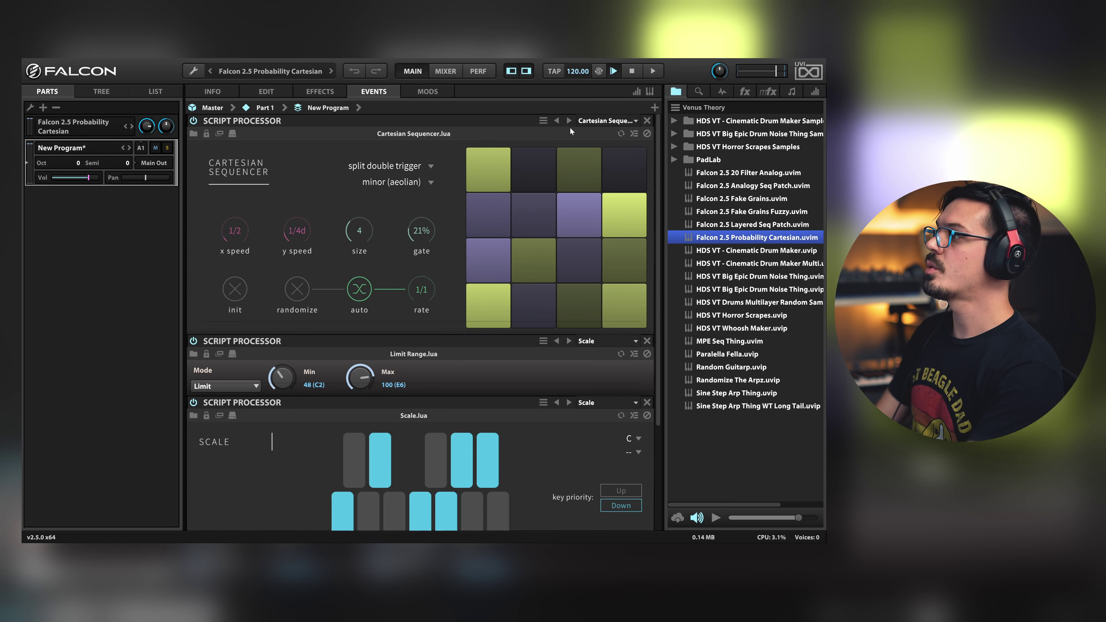
Load the MIDI Record script into the last event processor in place of Gate Mod.
click(792, 91)
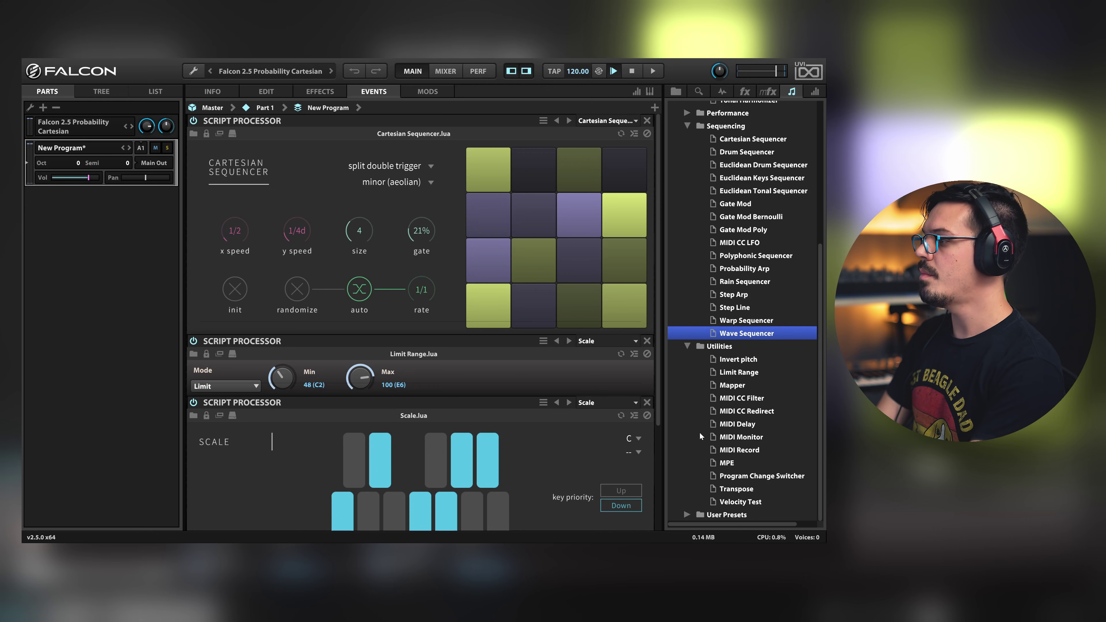
drag(735, 203, 650, 541)
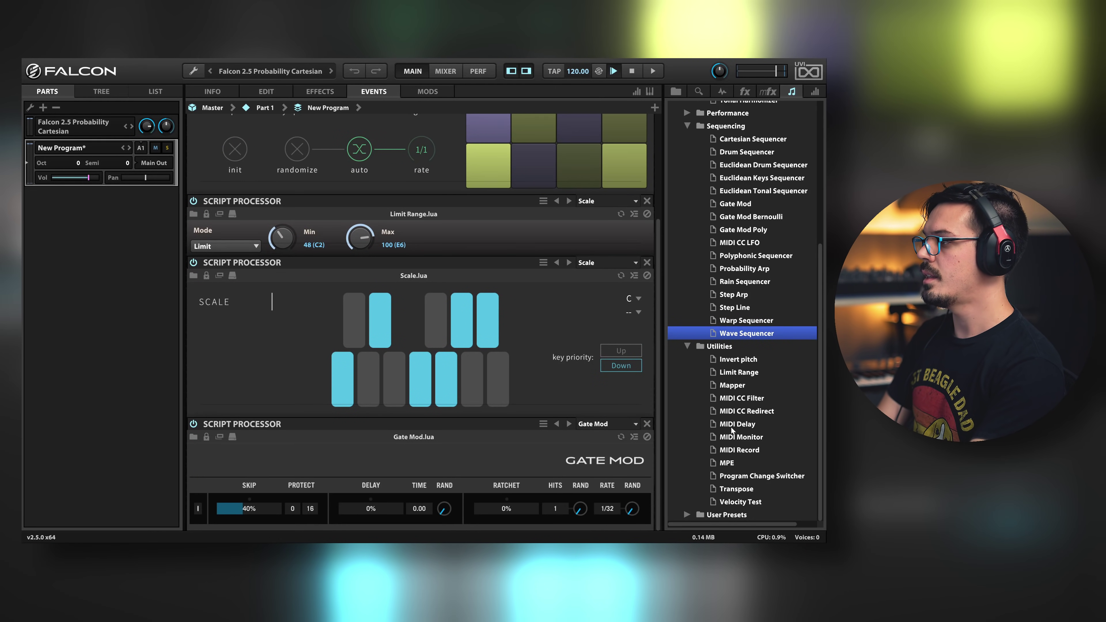
drag(741, 449, 609, 514)
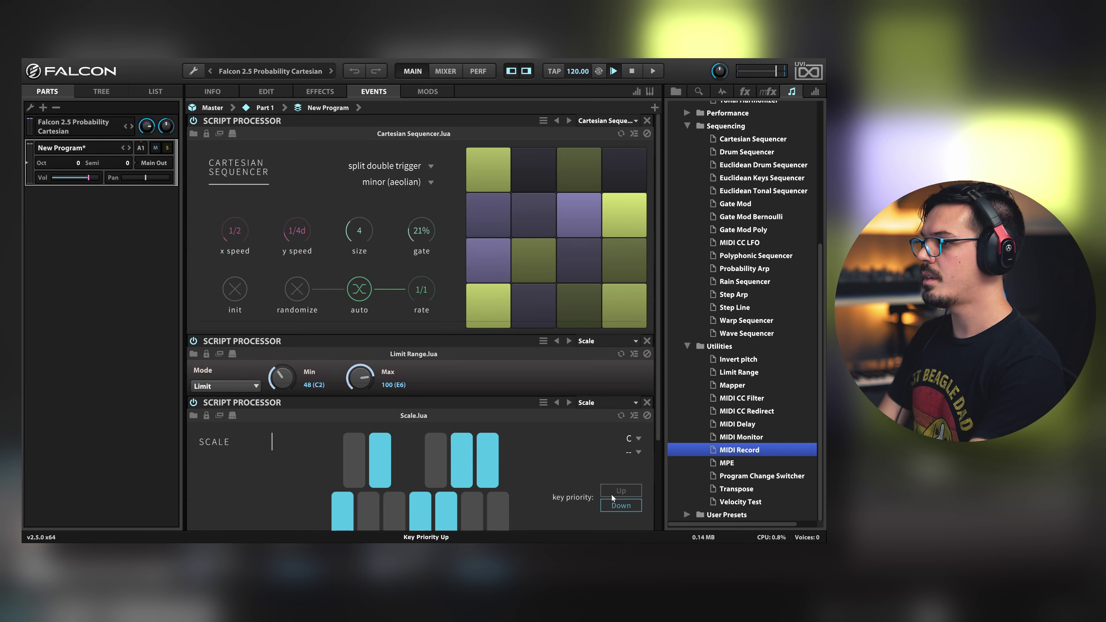
scroll(655, 455, down, 3)
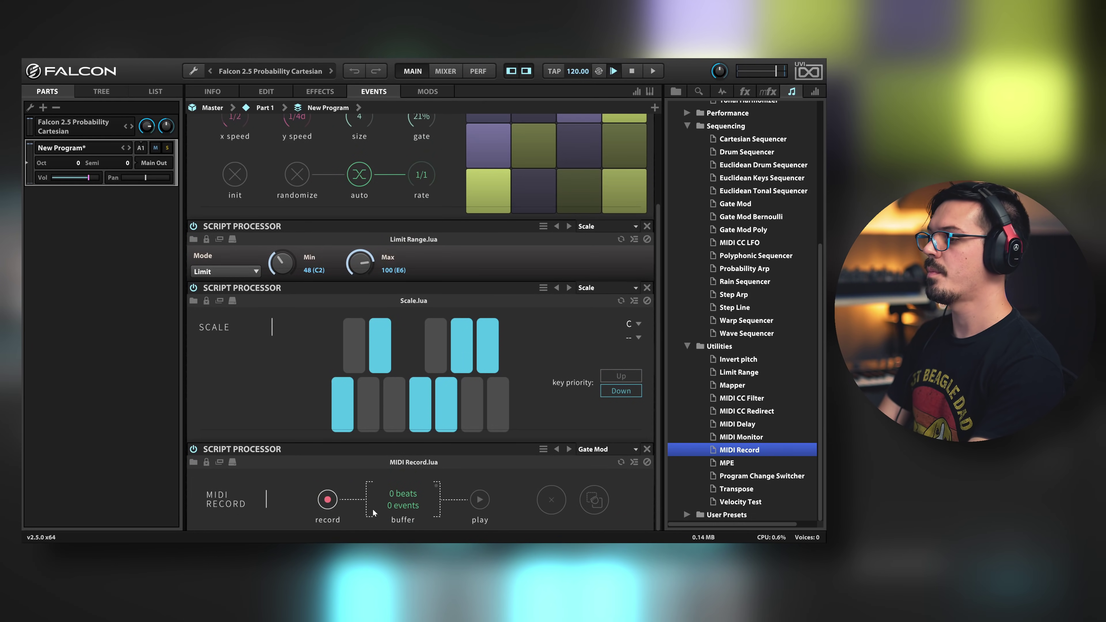
Record about 30 beats of the patch's MIDI output with MIDI Record, stop recording, and export the recorded MIDI.
click(327, 508)
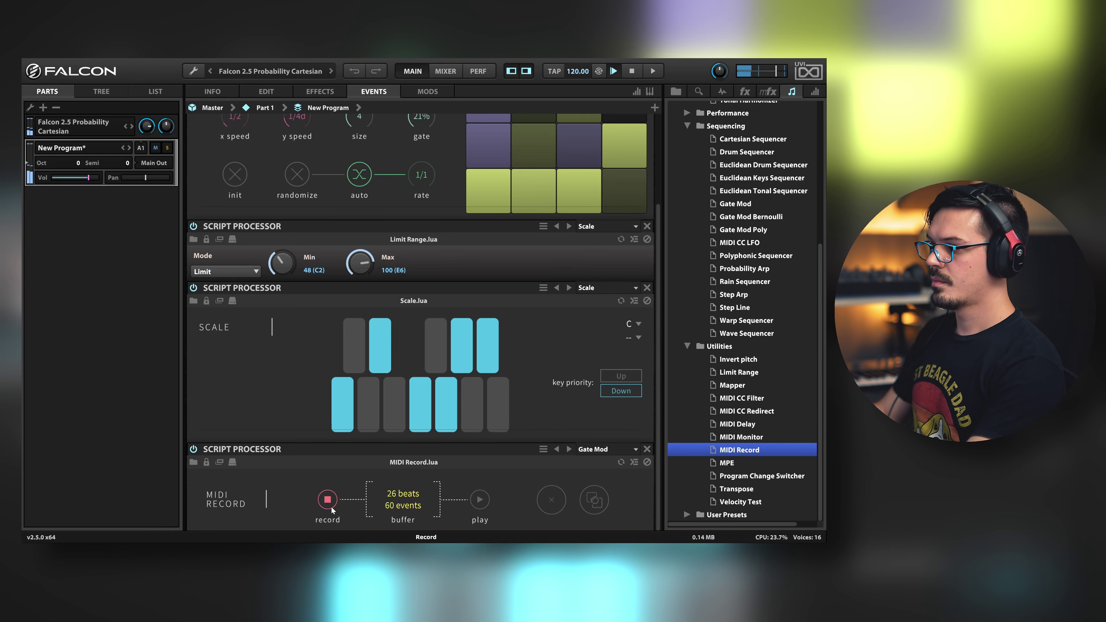
click(330, 506)
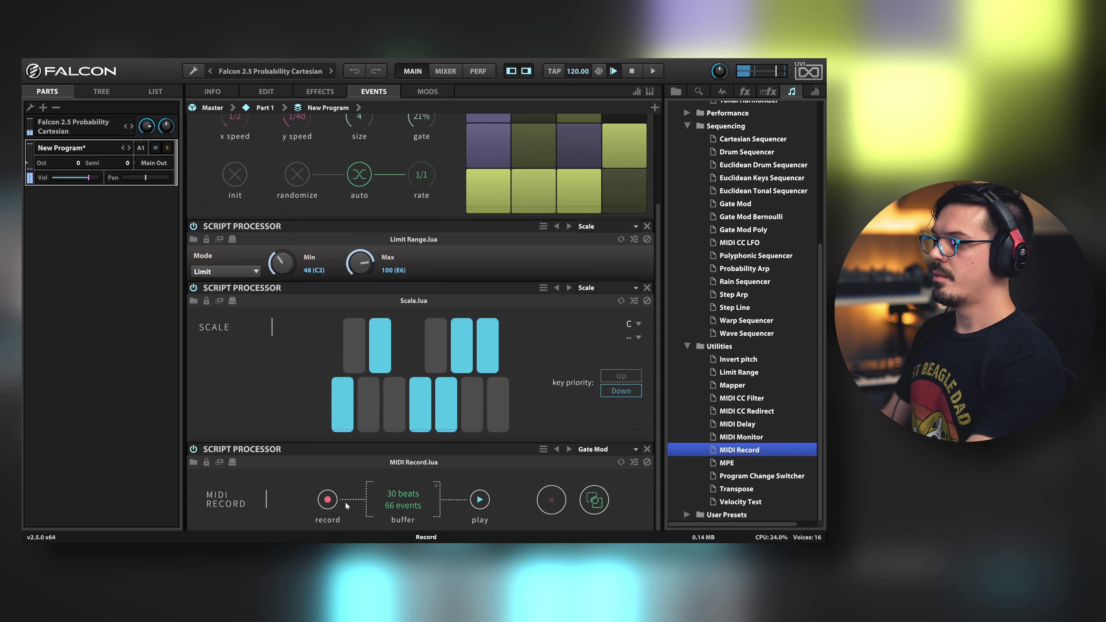
drag(603, 496, 826, 328)
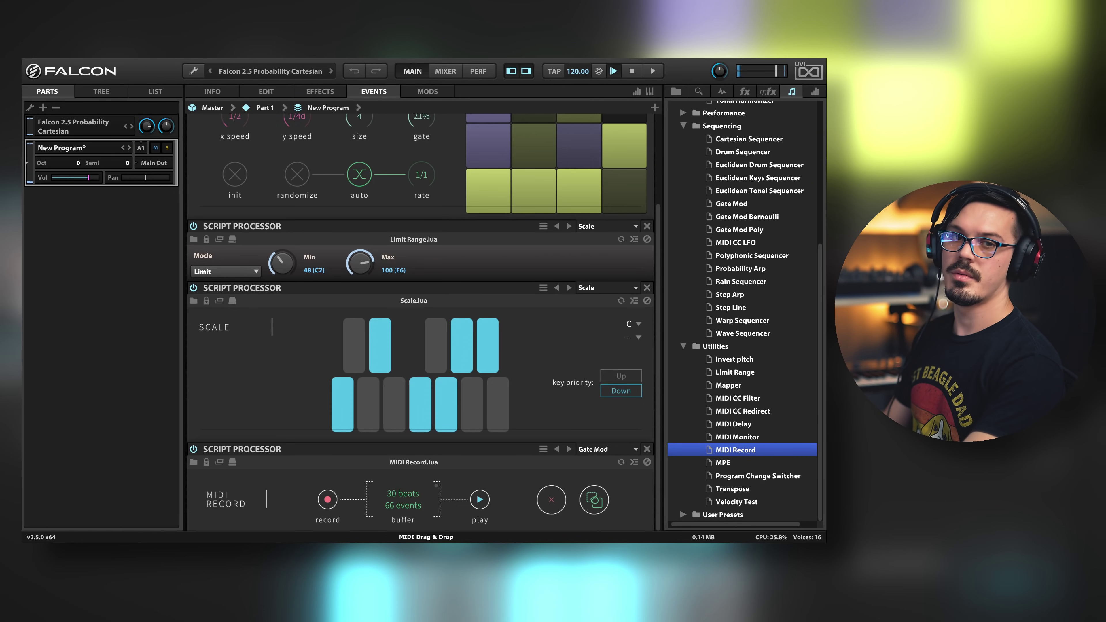
scroll(582, 462, up, 3)
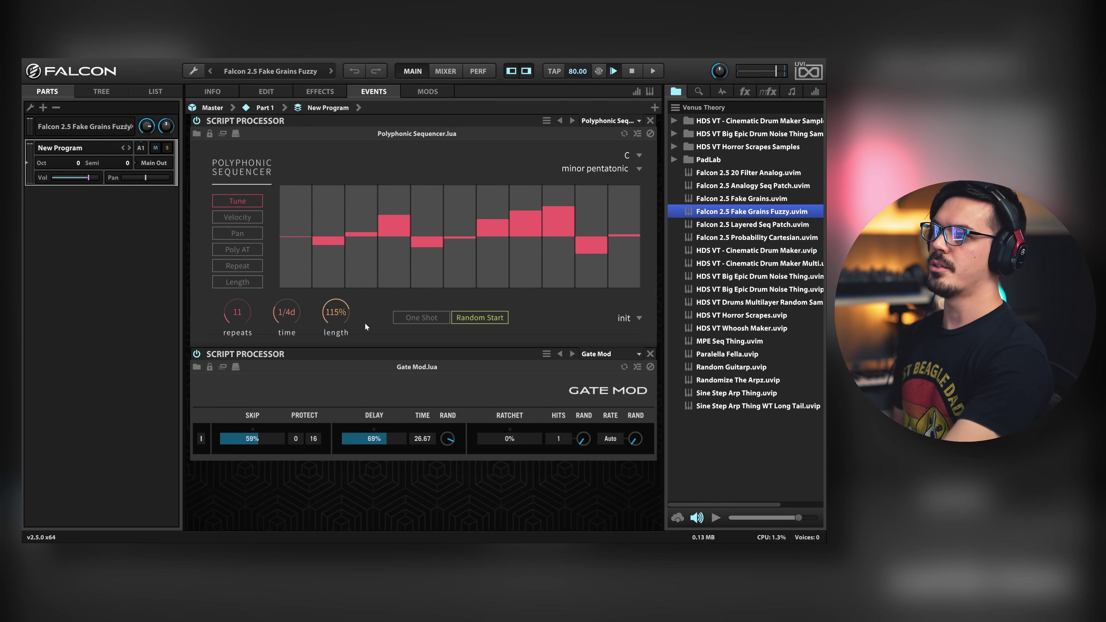
Review the effects chain of the Falcon 2.5 Fake Grains Fuzzy patch and return to its event processors.
click(331, 91)
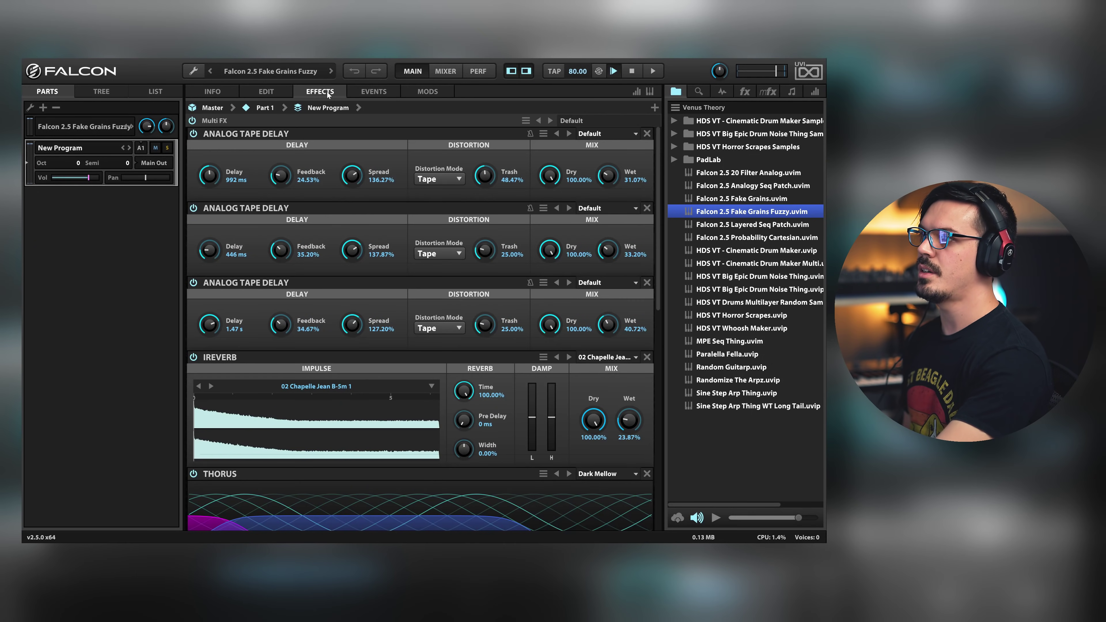
scroll(252, 315, down, 10)
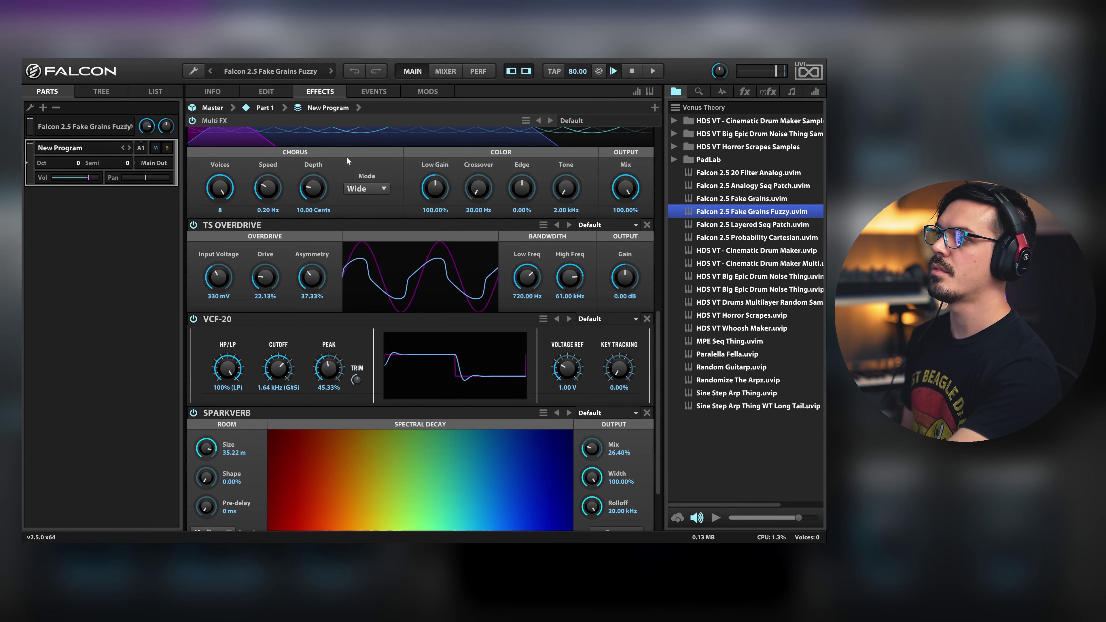
click(372, 92)
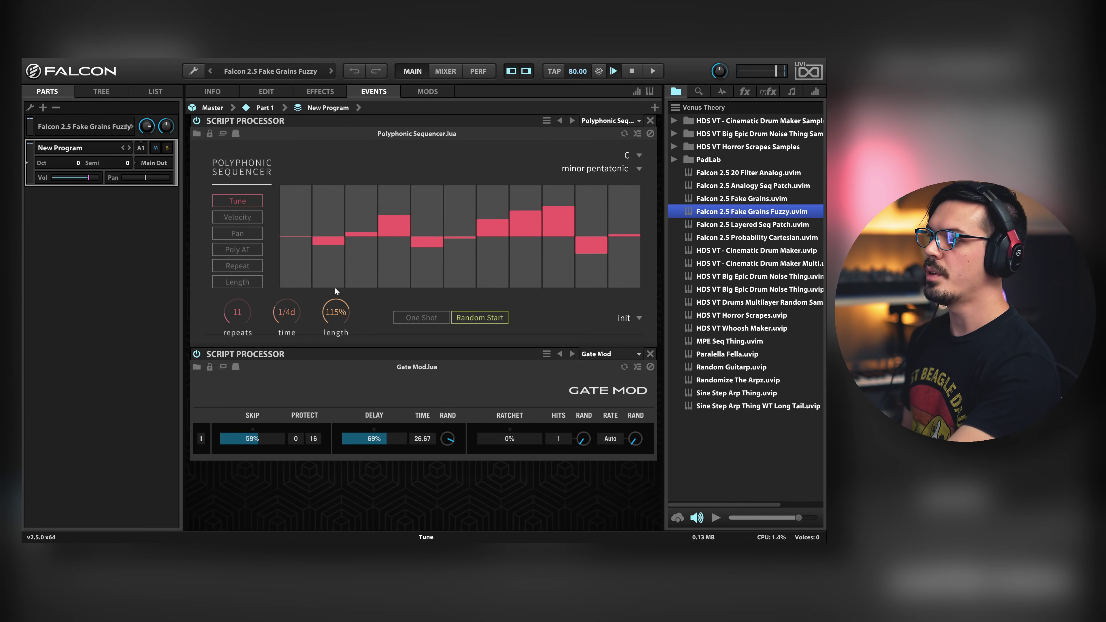